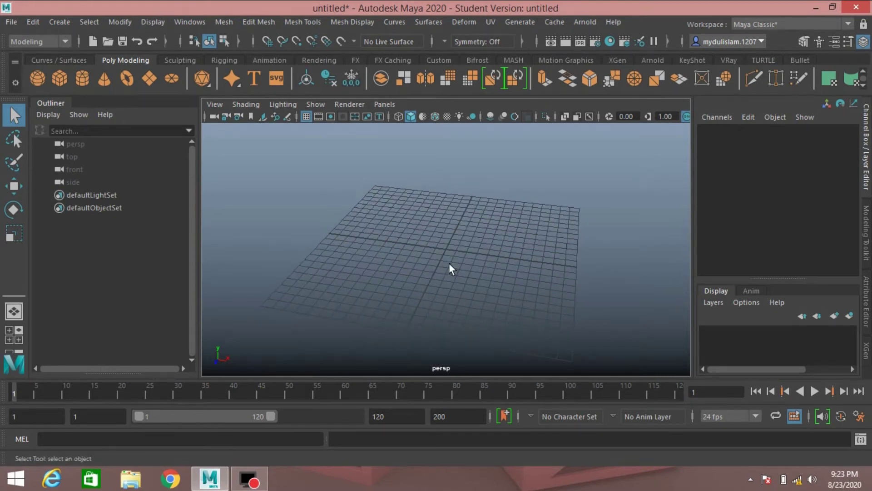
Add a polygon plane to the empty scene
{"action": "mouse_move", "coordinate": [449, 264]}
{"action": "left_mouse_down", "text": "alt"}
{"action": "mouse_move", "coordinate": [477, 259]}
{"action": "mouse_move", "coordinate": [450, 268]}
{"action": "mouse_move", "coordinate": [462, 264]}
{"action": "left_mouse_up", "text": "alt"}
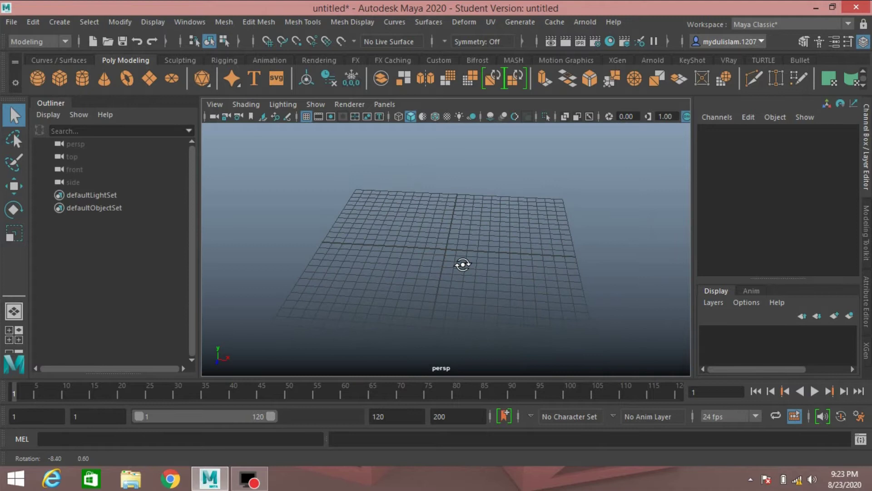
{"action": "left_click", "coordinate": [53, 23]}
{"action": "mouse_move", "coordinate": [160, 70]}
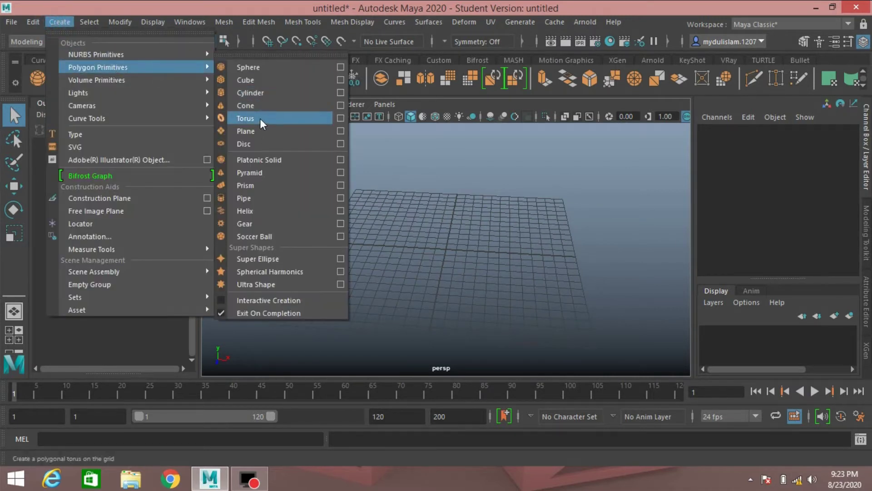
{"action": "left_click", "coordinate": [260, 132]}
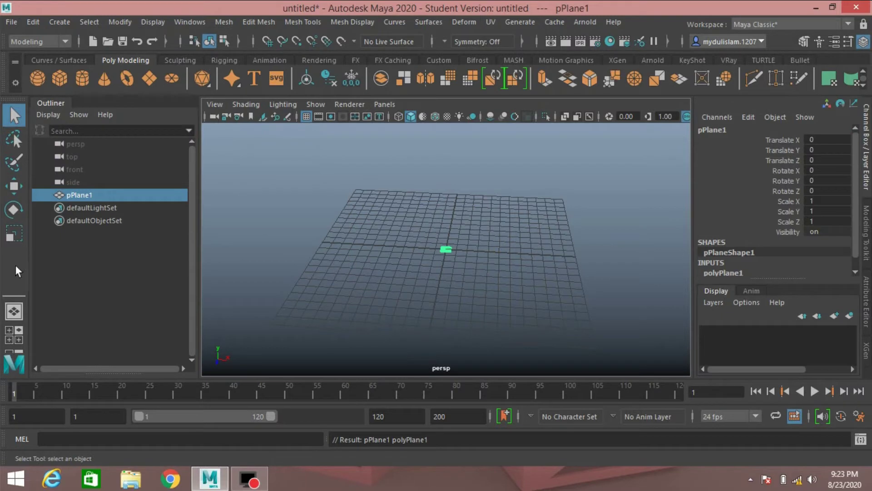
Scale the plane uniformly so Scale XYZ reads 7.48
{"action": "left_click", "coordinate": [18, 239]}
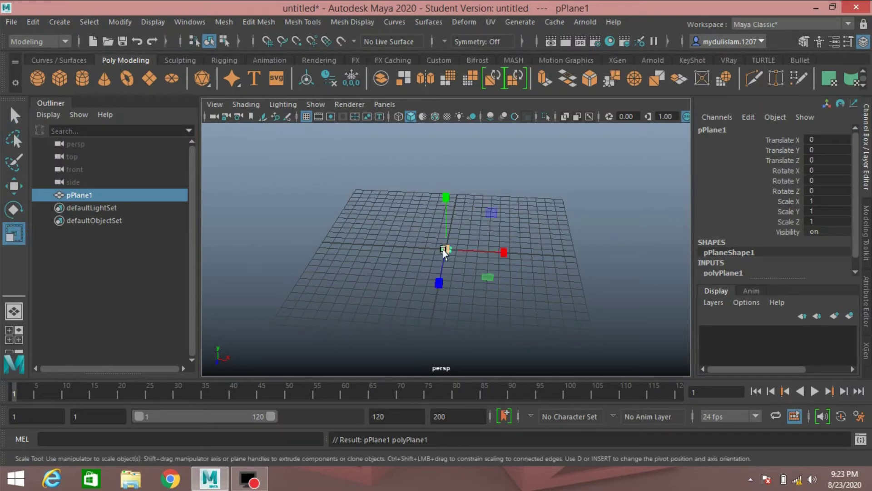
{"action": "left_click_drag", "start_coordinate": [444, 251], "coordinate": [468, 260]}
{"action": "scroll", "coordinate": [475, 271], "scroll_direction": "up", "scroll_amount": 3}
{"action": "right_click_drag", "start_coordinate": [471, 257], "coordinate": [472, 452]}
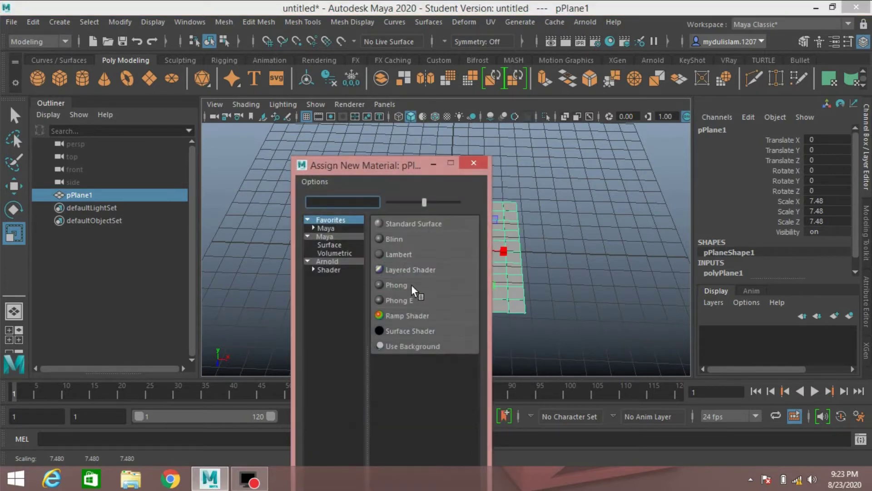
Assign a new Lambert material to the plane and drive its colour with a File texture
{"action": "left_click", "coordinate": [402, 253]}
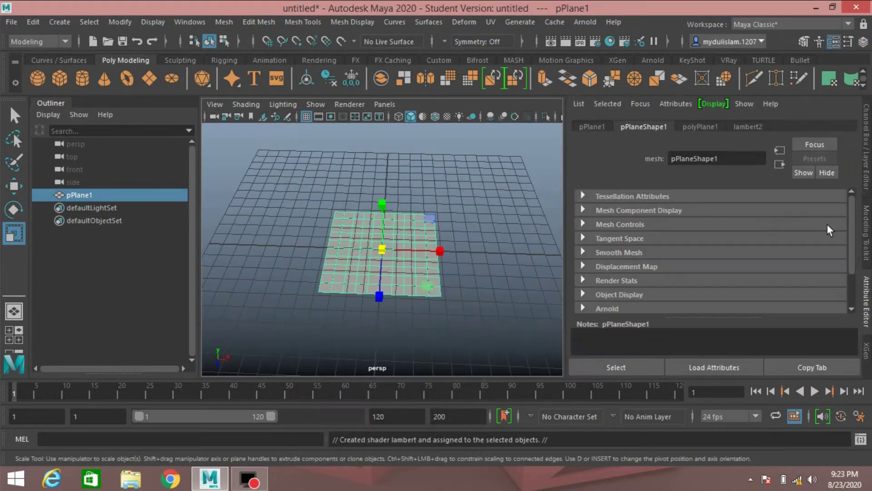
{"action": "left_click", "coordinate": [747, 128]}
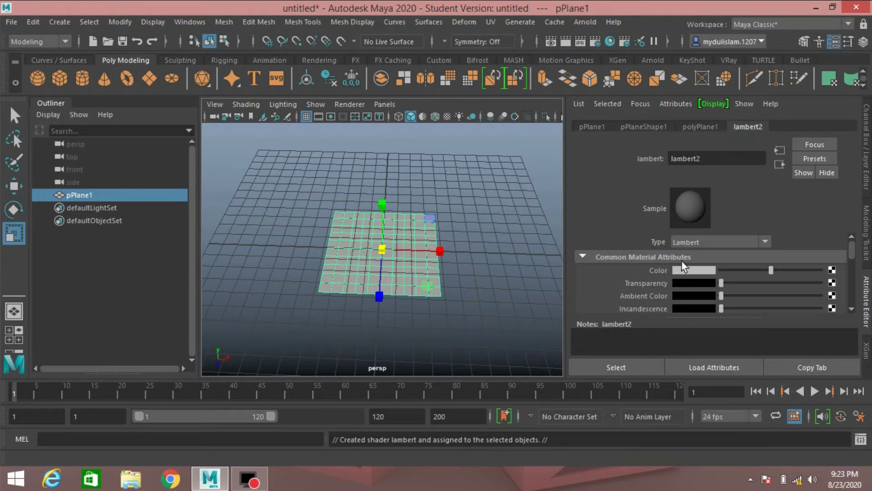
{"action": "left_click", "coordinate": [832, 270]}
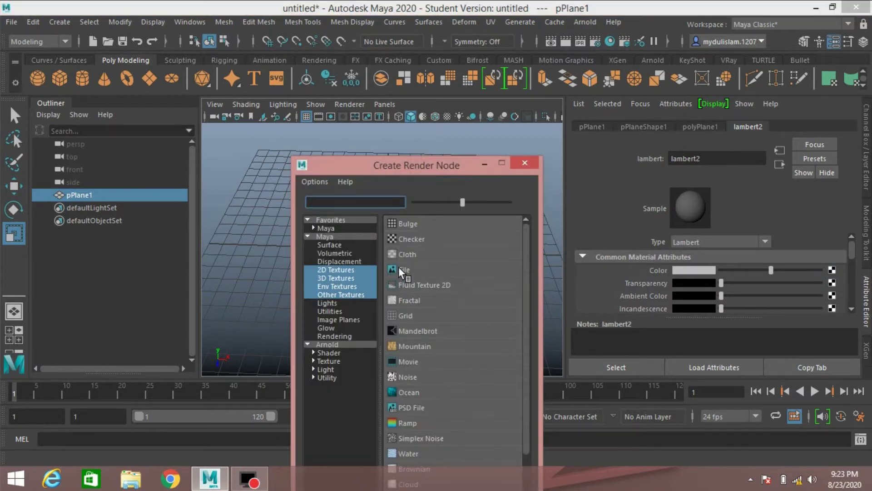
{"action": "left_click", "coordinate": [399, 269]}
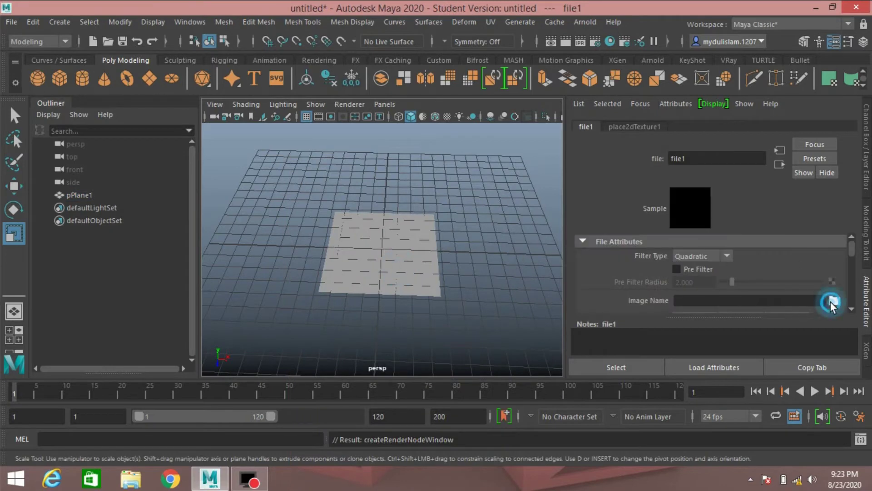
Load clock.png from the Desktop as the texture image
{"action": "left_click", "coordinate": [832, 301]}
{"action": "left_click", "coordinate": [169, 98]}
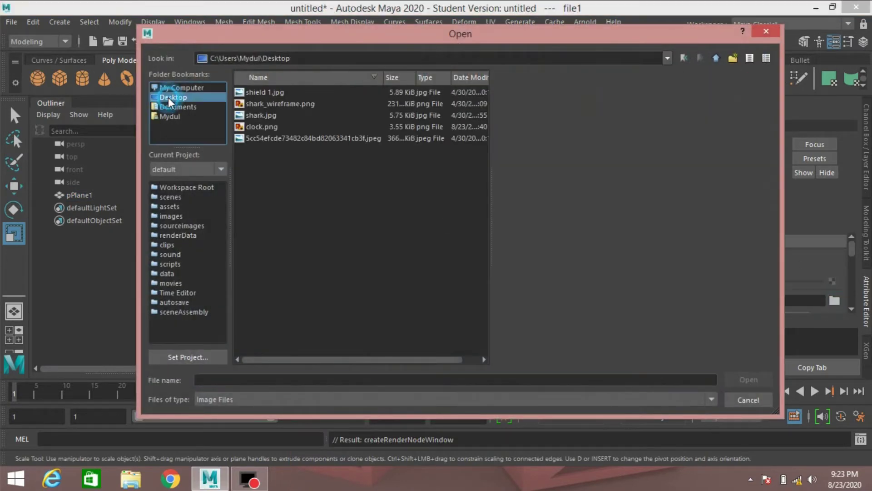
{"action": "left_click", "coordinate": [262, 128]}
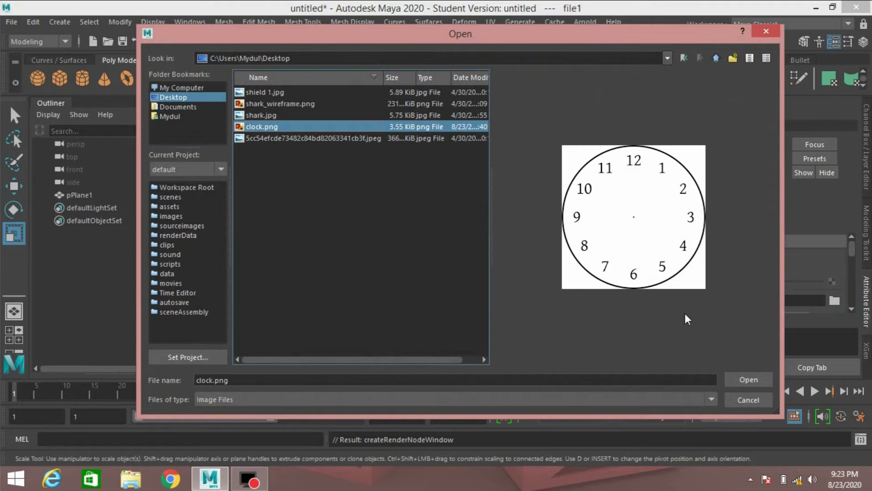
{"action": "left_click", "coordinate": [740, 380]}
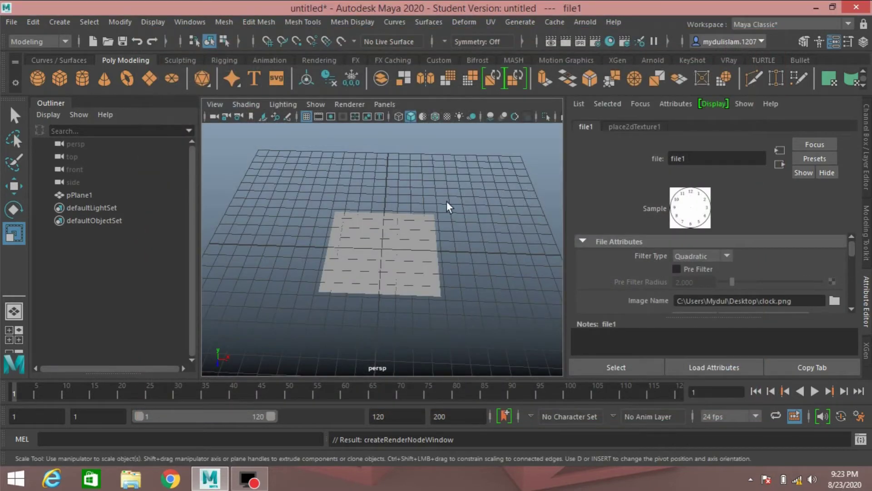
Turn on textured display so the clock face shows on the plane
{"action": "left_click_drag", "start_coordinate": [446, 202], "coordinate": [435, 136], "text": "alt"}
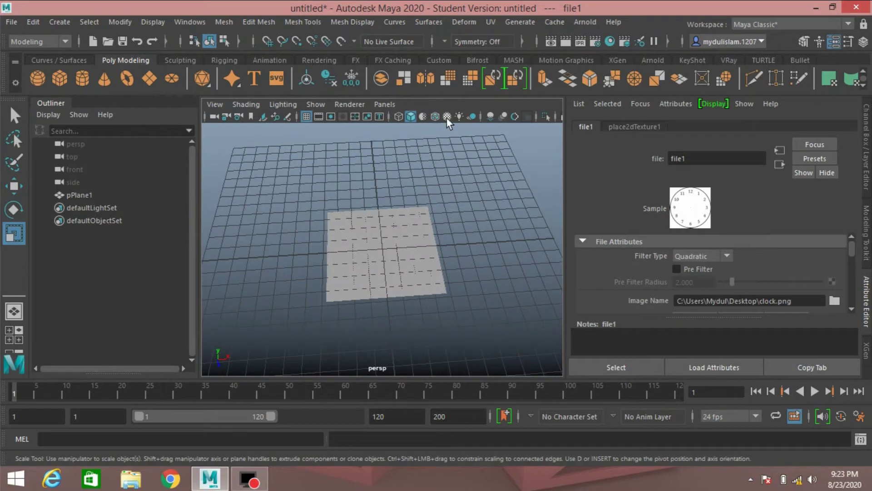
{"action": "left_click", "coordinate": [447, 118]}
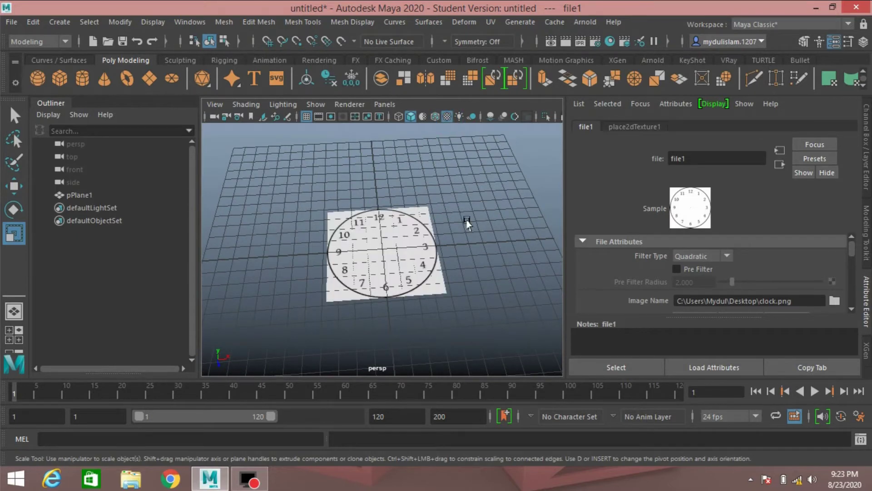
{"action": "left_click_drag", "start_coordinate": [448, 136], "coordinate": [454, 237], "text": "alt"}
{"action": "scroll", "coordinate": [455, 237], "scroll_direction": "up", "scroll_amount": 3}
Select the clock plane and freeze its transformations
{"action": "left_click", "coordinate": [428, 247]}
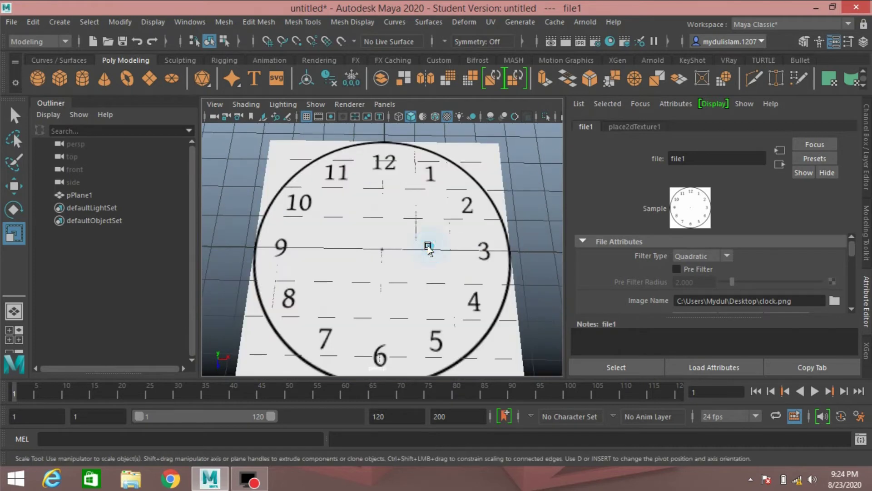
{"action": "left_click", "coordinate": [432, 253]}
{"action": "scroll", "coordinate": [433, 253], "scroll_direction": "down", "scroll_amount": 3}
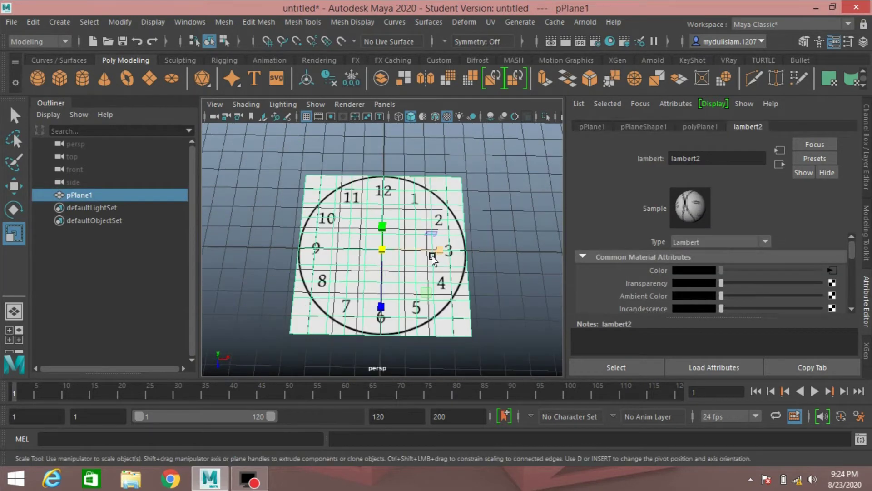
{"action": "left_click_drag", "start_coordinate": [434, 253], "coordinate": [420, 242], "text": "alt"}
{"action": "left_click", "coordinate": [115, 21]}
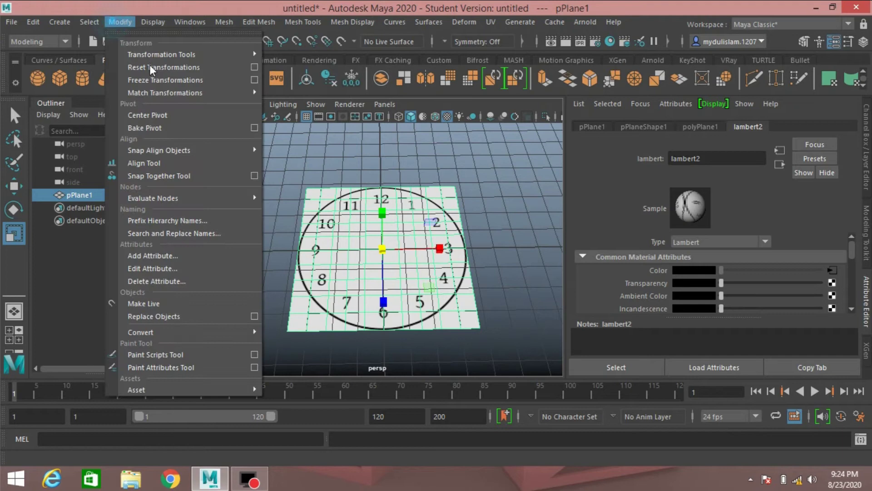
{"action": "left_click", "coordinate": [159, 78]}
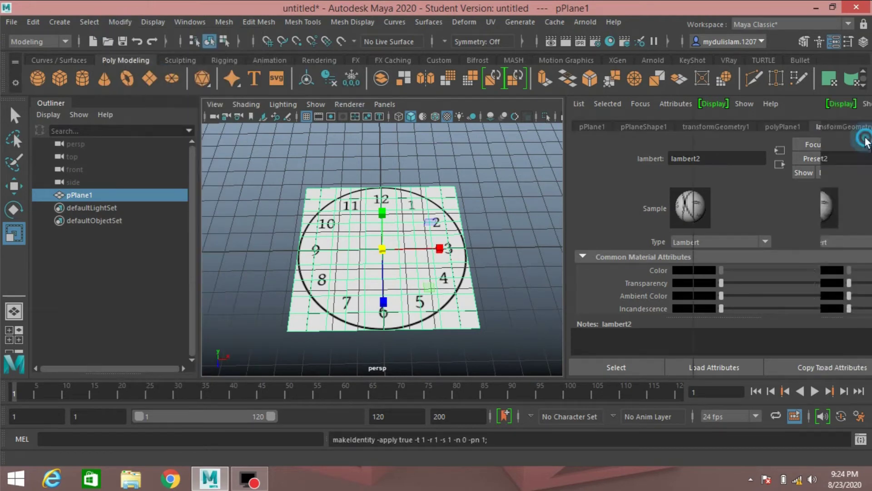
Set the plane's Rotate X to 90 so it stands upright
{"action": "left_click", "coordinate": [859, 135]}
{"action": "left_click_drag", "start_coordinate": [563, 222], "coordinate": [258, 234], "text": "alt"}
{"action": "key", "text": "e"}
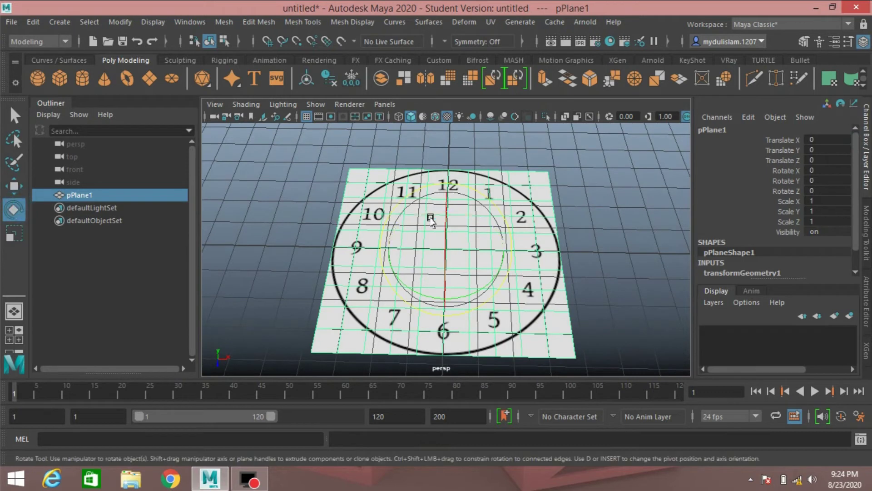
{"action": "left_click_drag", "start_coordinate": [445, 250], "coordinate": [445, 262]}
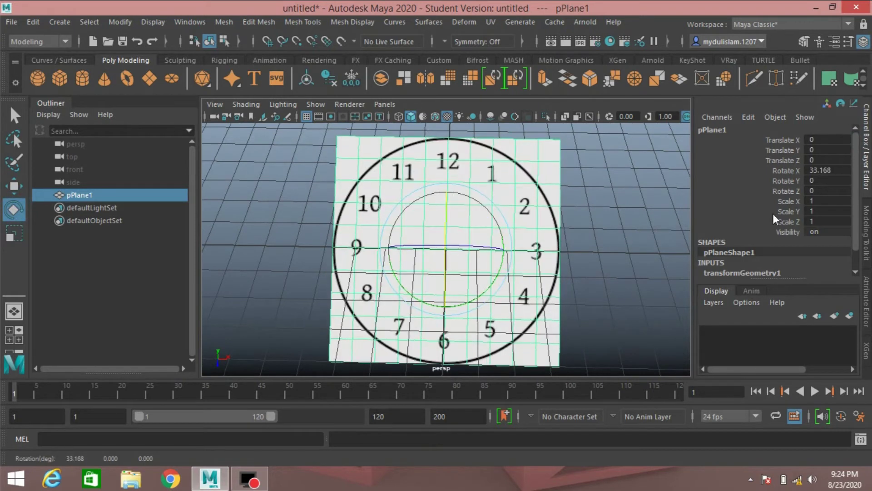
{"action": "double_click", "coordinate": [816, 171]}
{"action": "key", "text": "Return"}
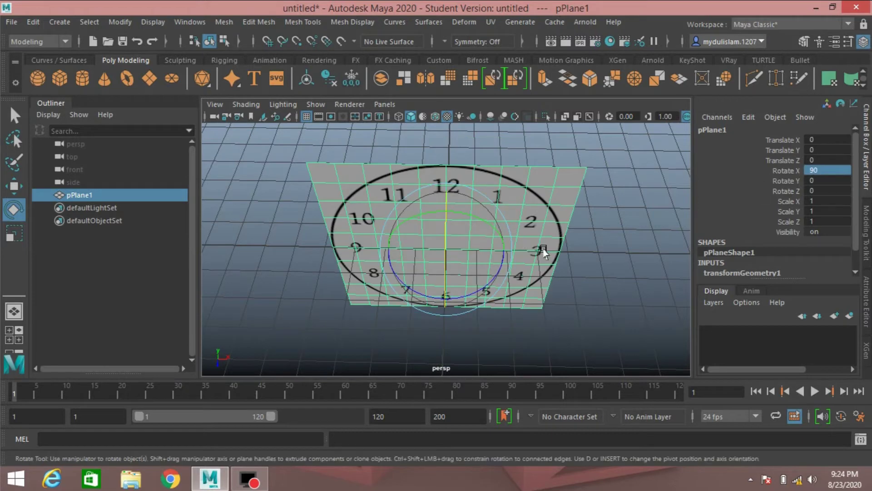
Freeze the upright plane's transformations again
{"action": "left_click_drag", "start_coordinate": [545, 251], "coordinate": [520, 222], "text": "alt"}
{"action": "left_click", "coordinate": [123, 21]}
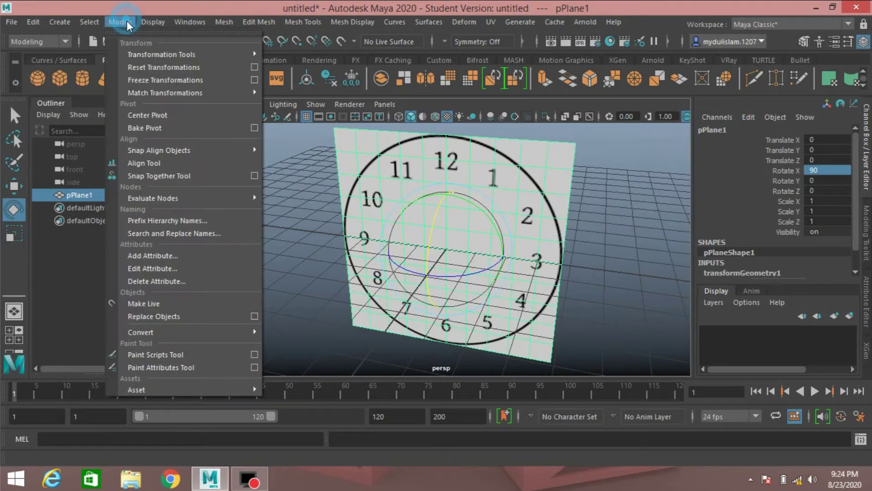
{"action": "left_click", "coordinate": [151, 80]}
{"action": "left_click_drag", "start_coordinate": [495, 259], "coordinate": [477, 272], "text": "alt"}
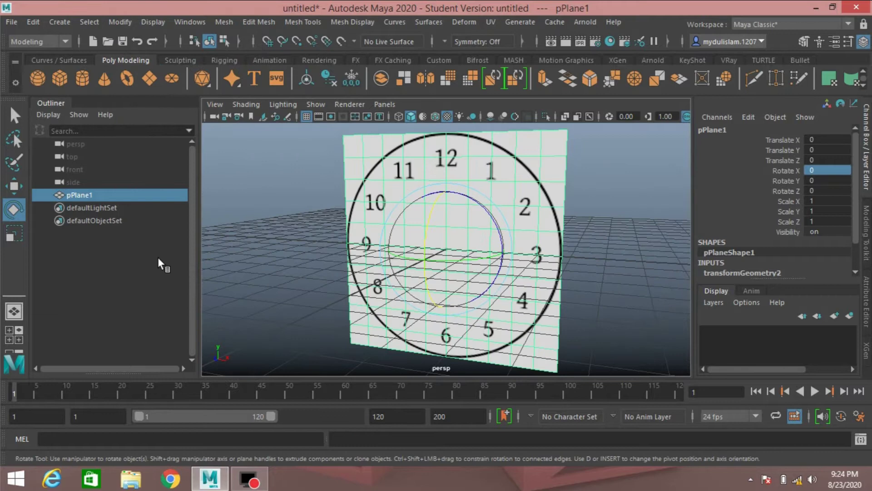
Rename pPlane1 to main_clock in the Outliner
{"action": "key", "text": "q"}
{"action": "left_click_drag", "start_coordinate": [307, 292], "coordinate": [287, 287], "text": "alt"}
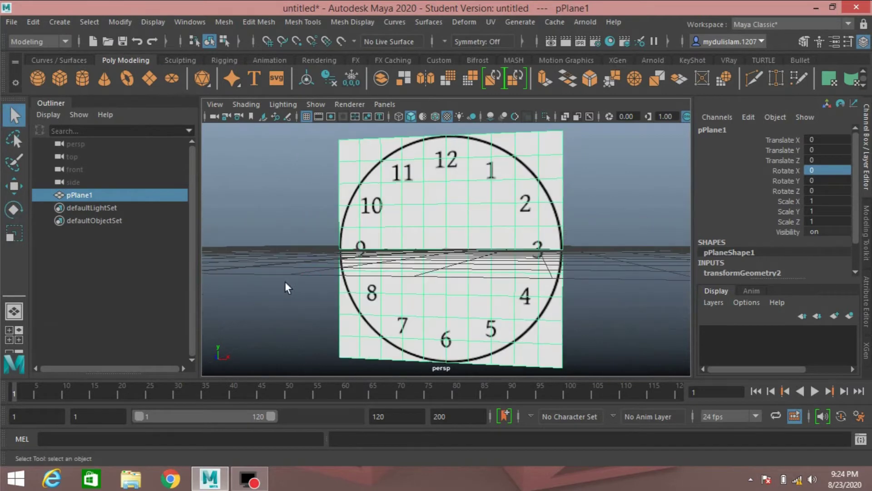
{"action": "double_click", "coordinate": [80, 195]}
{"action": "double_click", "coordinate": [93, 195]}
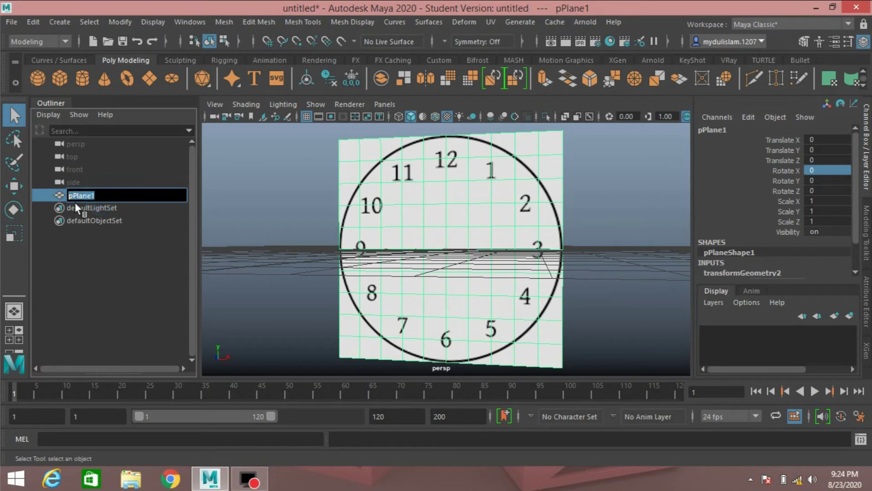
{"action": "type", "text": "main"}
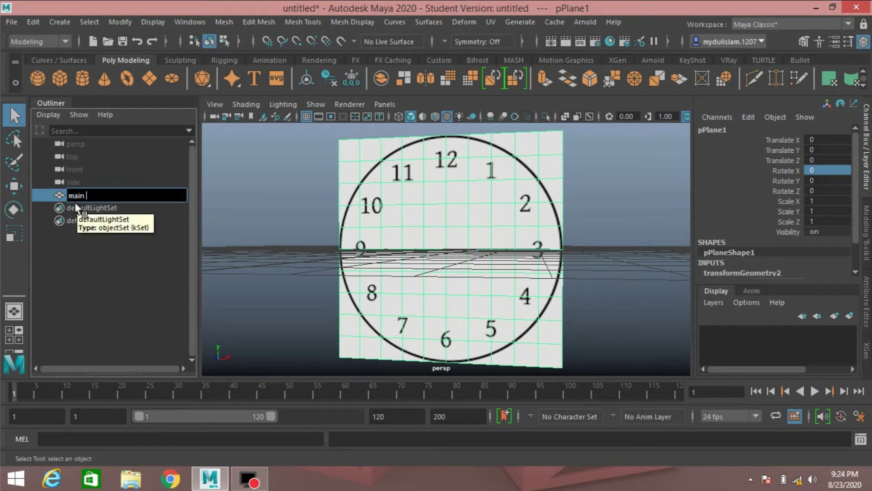
{"action": "type", "text": " clock"}
{"action": "key", "text": "Return"}
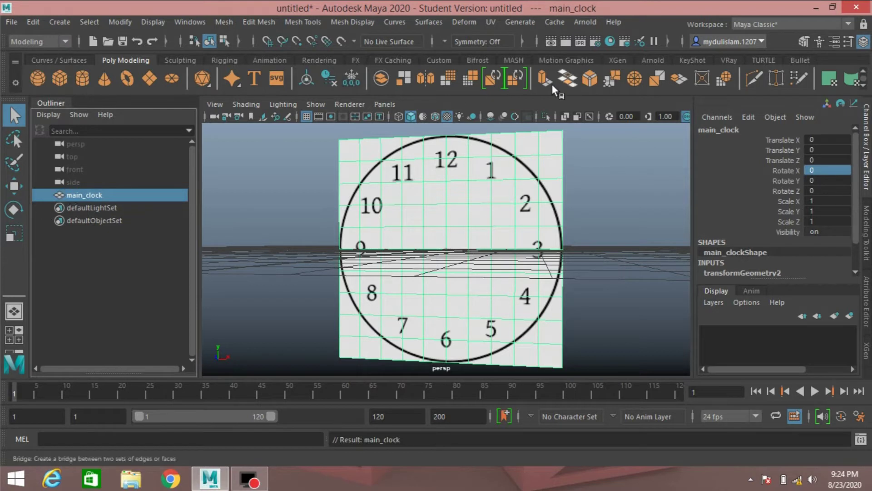
Hide the grid, add a polygon cylinder and scale it uniformly to 0.584
{"action": "left_click", "coordinate": [307, 116]}
{"action": "scroll", "coordinate": [402, 215], "scroll_direction": "down", "scroll_amount": 2}
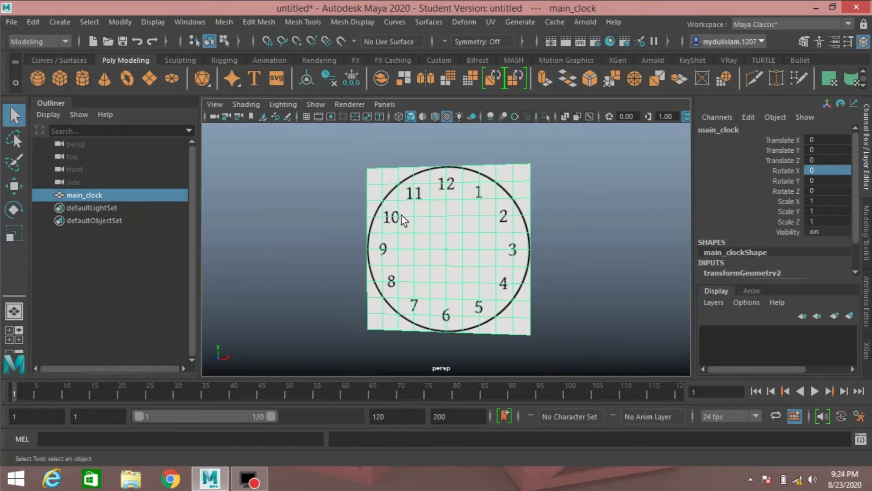
{"action": "left_click_drag", "start_coordinate": [426, 222], "coordinate": [416, 187], "text": "alt"}
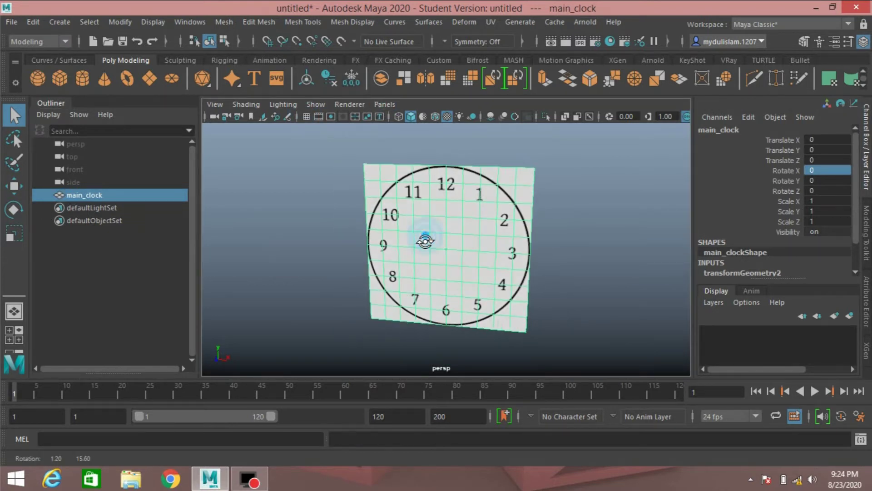
{"action": "left_click", "coordinate": [75, 79]}
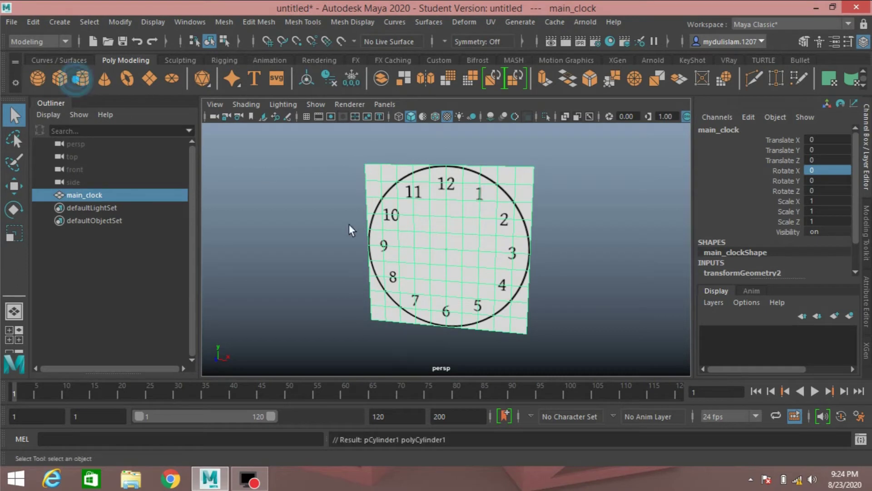
{"action": "left_click", "coordinate": [14, 234]}
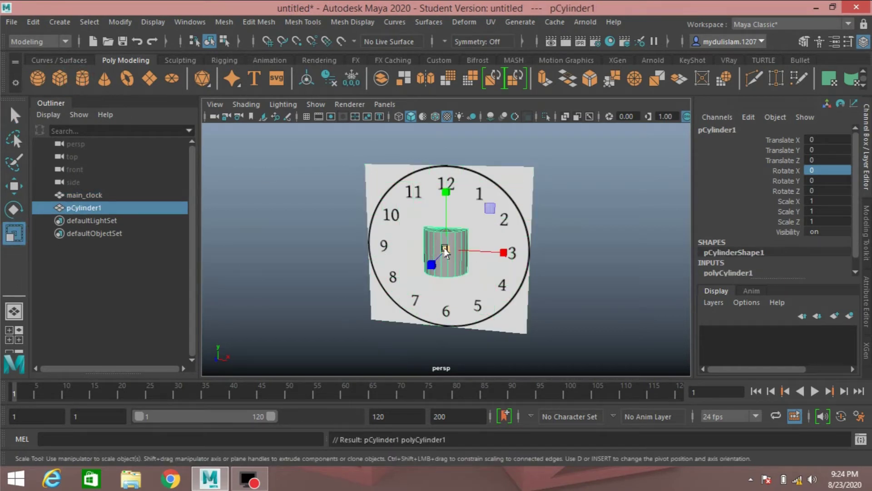
{"action": "mouse_move", "coordinate": [445, 250]}
{"action": "left_mouse_down"}
{"action": "mouse_move", "coordinate": [435, 260]}
{"action": "mouse_move", "coordinate": [429, 253]}
{"action": "left_mouse_up"}
{"action": "left_click_drag", "start_coordinate": [499, 274], "coordinate": [471, 278], "text": "alt"}
{"action": "scroll", "coordinate": [482, 280], "scroll_direction": "up", "scroll_amount": 3}
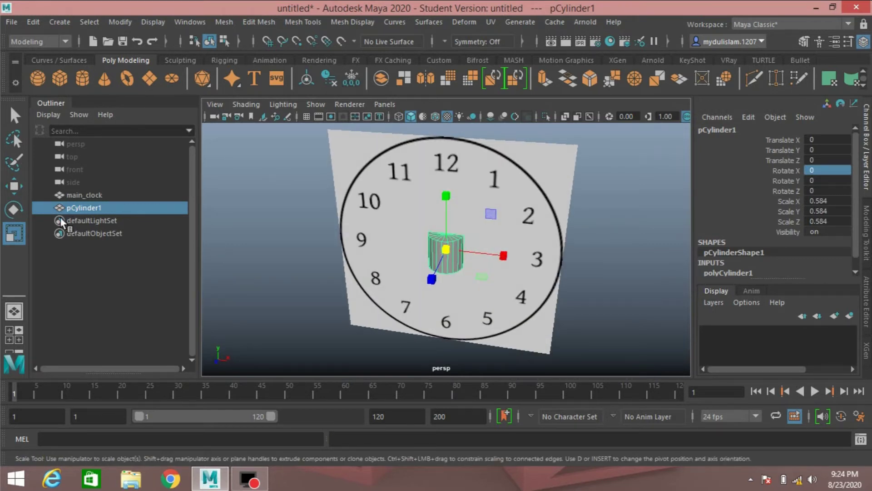
Hide the main_clock face plane
{"action": "left_click", "coordinate": [72, 195]}
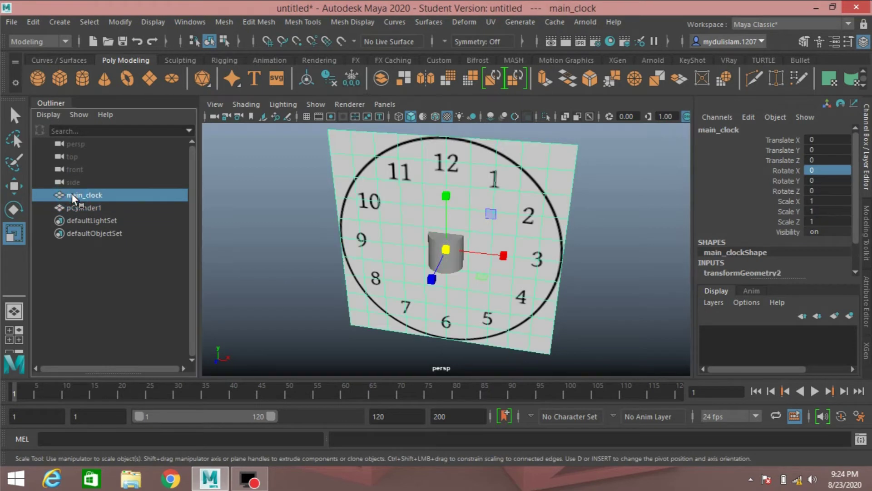
{"action": "key", "text": "ctrl+h"}
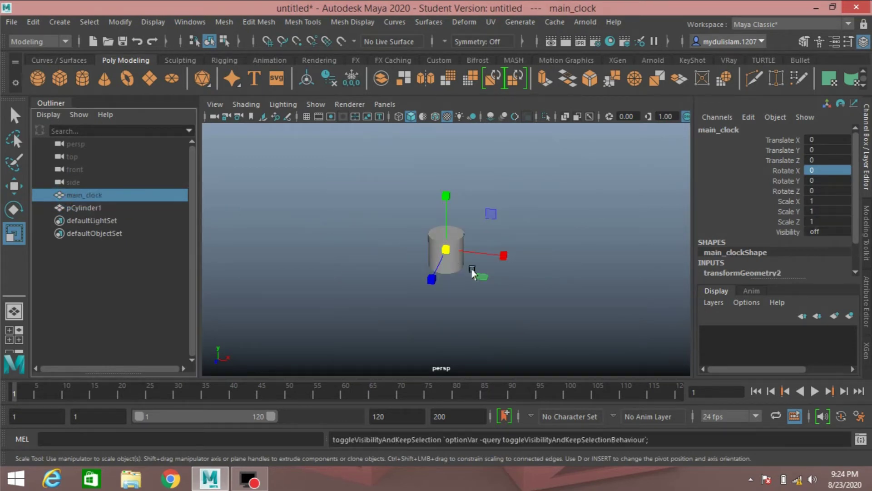
{"action": "left_click", "coordinate": [457, 271]}
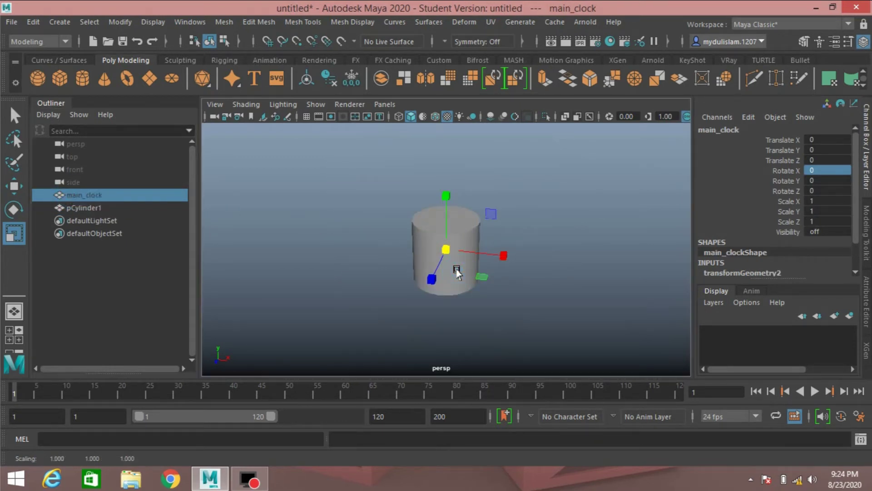
Expand the cylinder's polyCylinder1 inputs to its Subdivisions Caps setting of 2
{"action": "left_click", "coordinate": [445, 293]}
{"action": "left_click", "coordinate": [727, 259]}
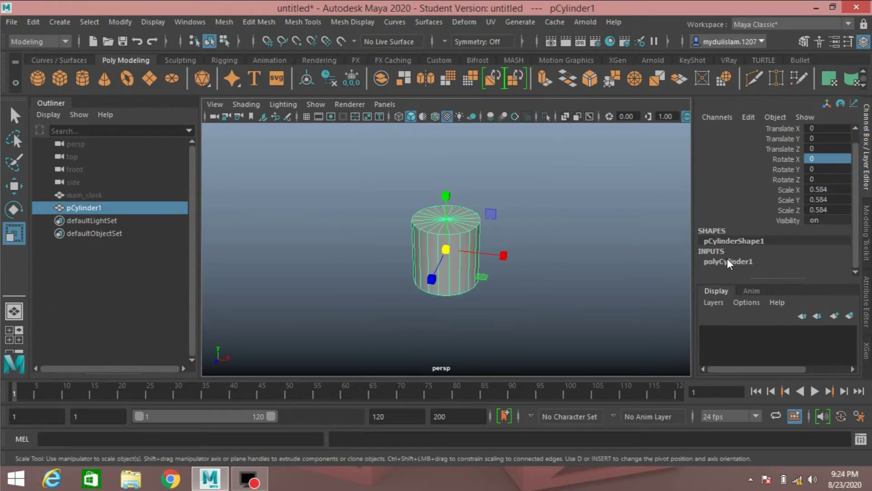
{"action": "scroll", "coordinate": [727, 258], "scroll_direction": "down", "scroll_amount": 2}
{"action": "left_click", "coordinate": [759, 255]}
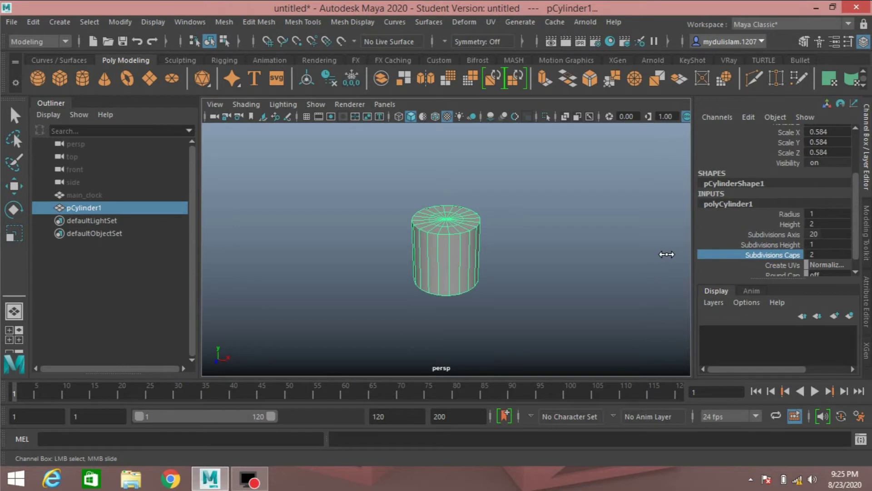
{"action": "left_click_drag", "start_coordinate": [537, 248], "coordinate": [523, 214], "text": "alt"}
{"action": "scroll", "coordinate": [527, 248], "scroll_direction": "up", "scroll_amount": 3}
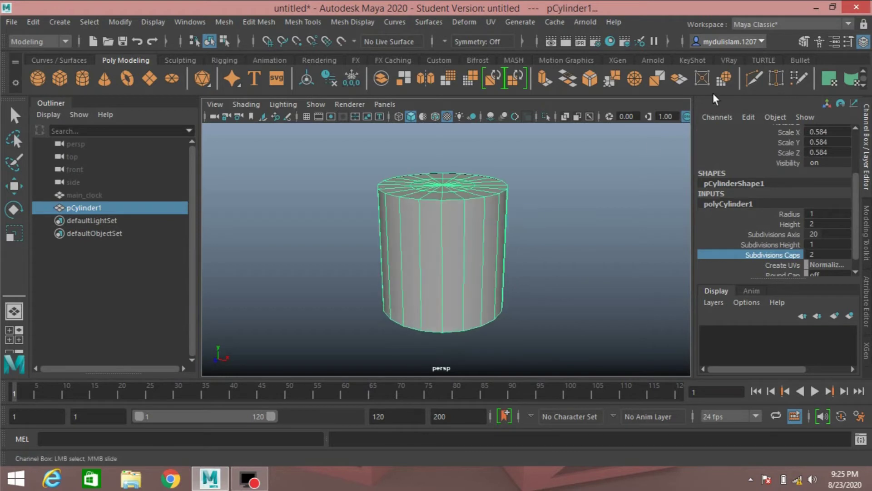
Delete the cylinder's side and bottom faces, then select the cap's inner circle of faces
{"action": "left_click", "coordinate": [804, 42]}
{"action": "left_click", "coordinate": [804, 148]}
{"action": "left_click_drag", "start_coordinate": [594, 273], "coordinate": [590, 284], "text": "alt"}
{"action": "left_click_drag", "start_coordinate": [590, 349], "coordinate": [226, 252]}
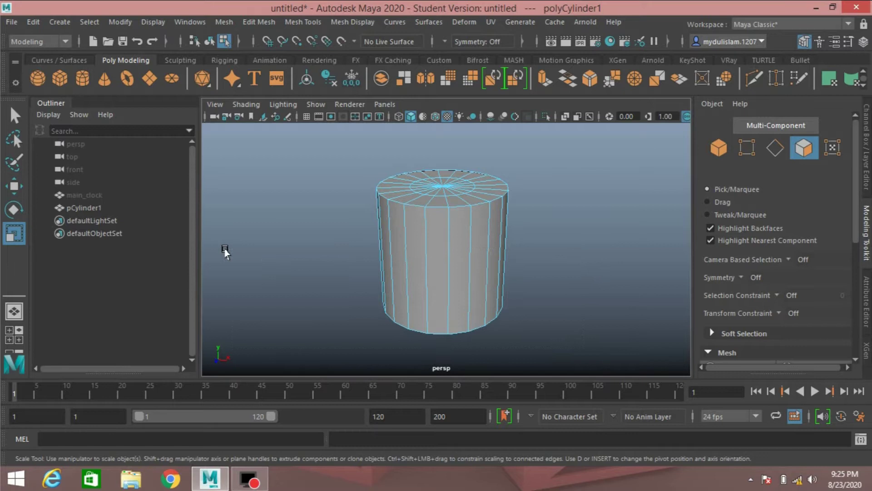
{"action": "left_click_drag", "start_coordinate": [288, 257], "coordinate": [504, 253], "text": "alt"}
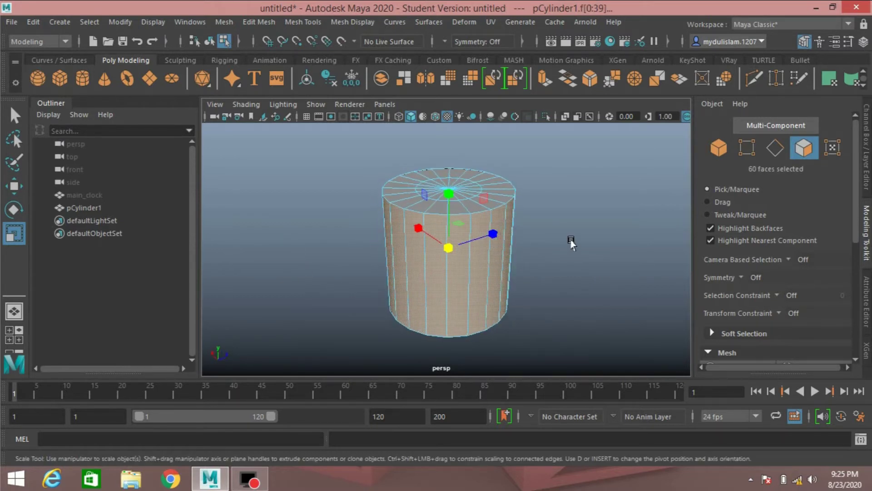
{"action": "key", "text": "Delete"}
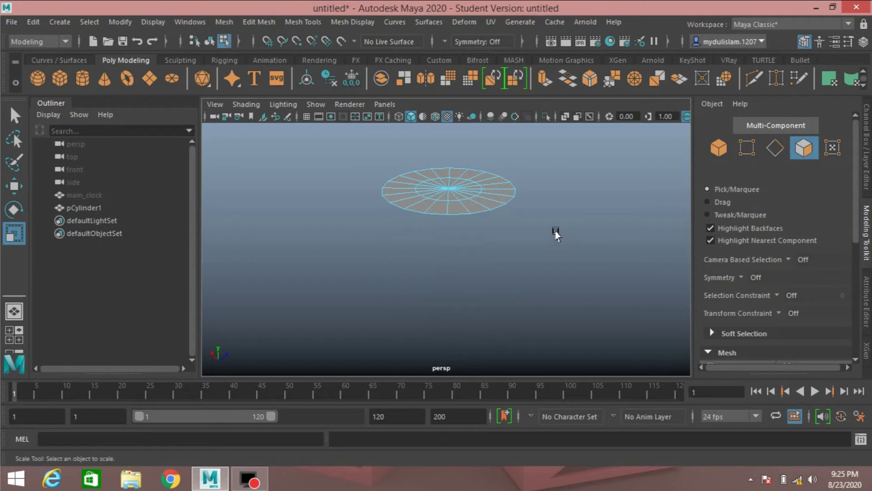
{"action": "left_click_drag", "start_coordinate": [556, 233], "coordinate": [566, 253], "text": "alt"}
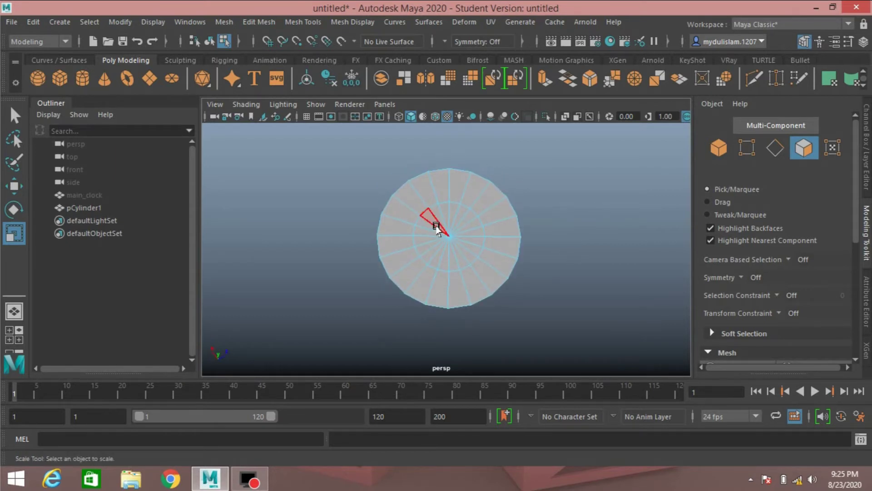
{"action": "left_click_drag", "start_coordinate": [439, 227], "coordinate": [461, 247]}
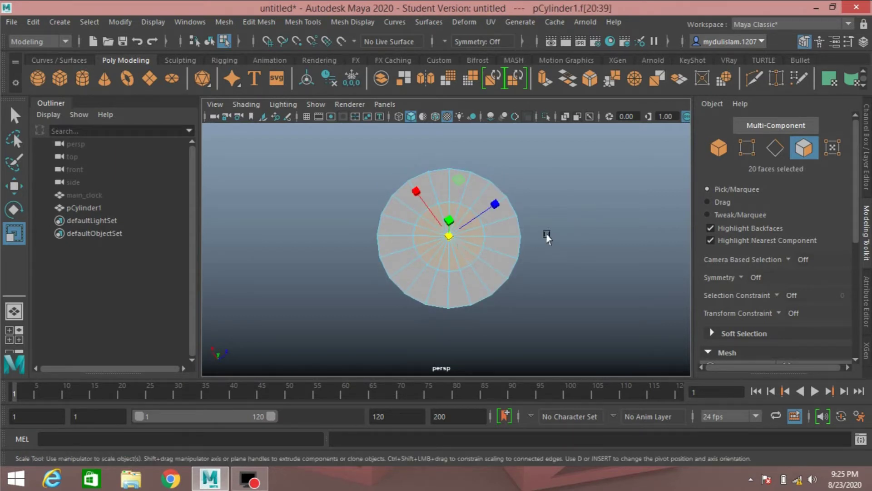
Delete the inner cap faces to form a ring, then select two adjacent outer edges
{"action": "key", "text": "Delete"}
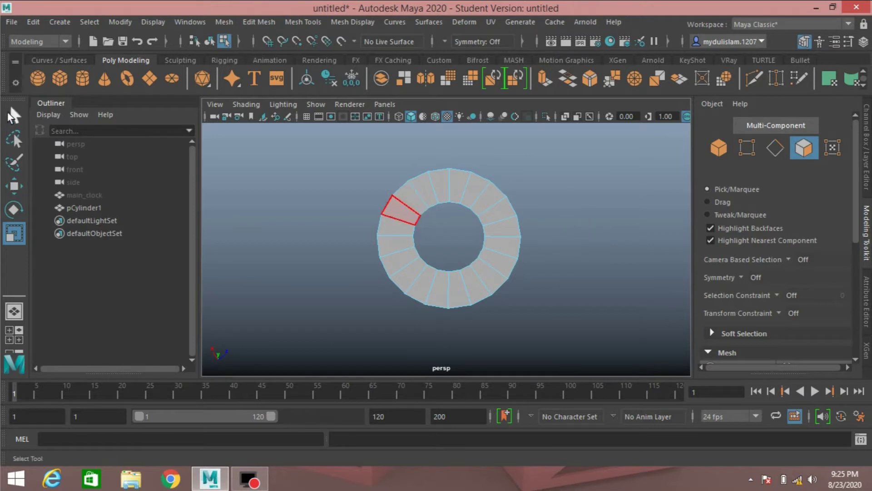
{"action": "left_click", "coordinate": [13, 116]}
{"action": "left_click_drag", "start_coordinate": [551, 230], "coordinate": [580, 197], "text": "alt"}
{"action": "left_click", "coordinate": [774, 153]}
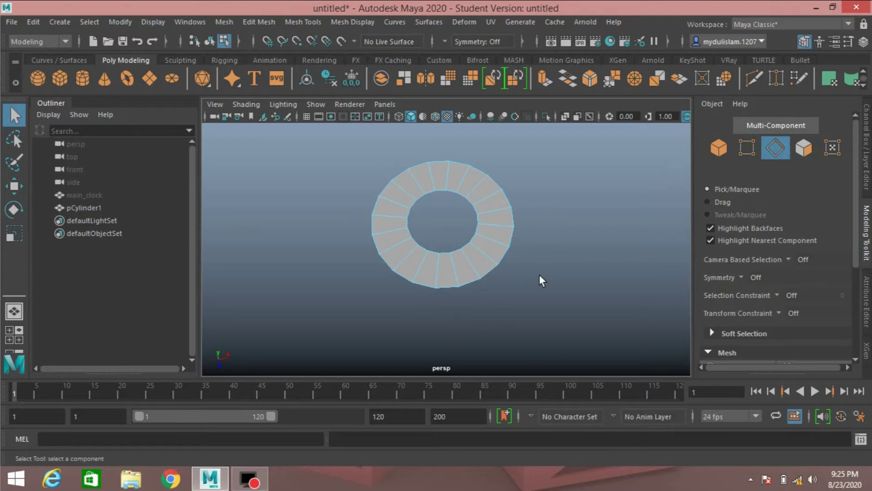
{"action": "left_click_drag", "start_coordinate": [526, 282], "coordinate": [566, 275], "text": "alt"}
{"action": "left_click", "coordinate": [486, 267]}
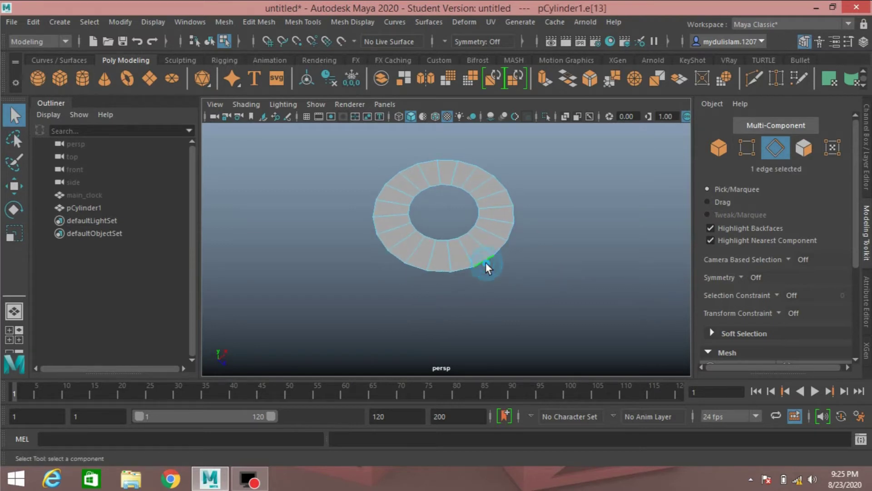
{"action": "left_click", "coordinate": [460, 271], "text": "shift"}
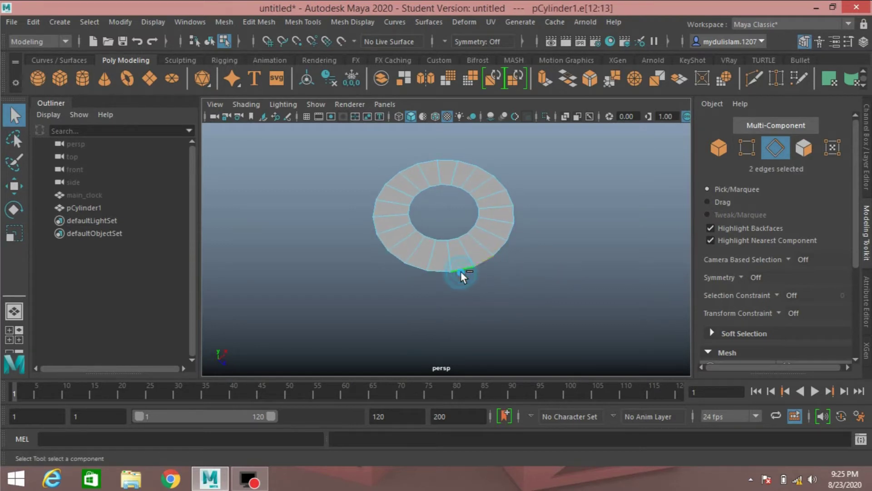
Extrude the two edges, pull them outward and scale them flat into a tab
{"action": "left_click", "coordinate": [540, 77]}
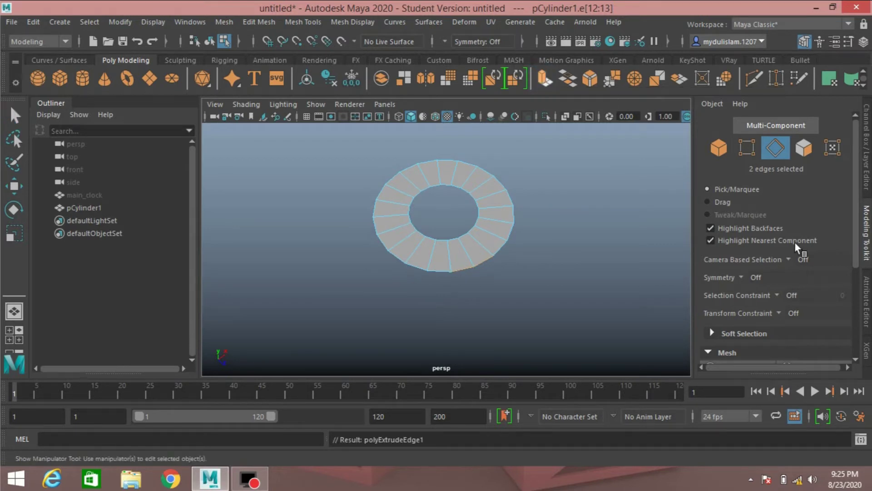
{"action": "left_click", "coordinate": [14, 187]}
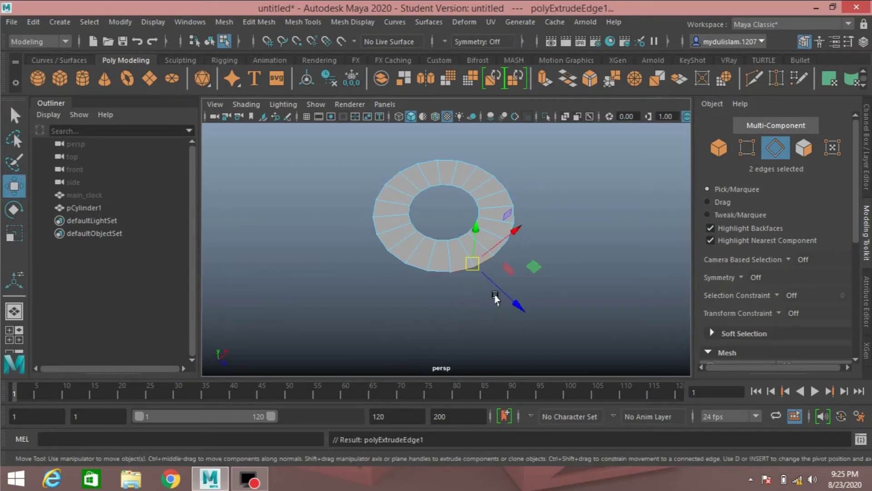
{"action": "left_click_drag", "start_coordinate": [495, 296], "coordinate": [519, 328]}
{"action": "left_click_drag", "start_coordinate": [393, 317], "coordinate": [452, 294], "text": "alt"}
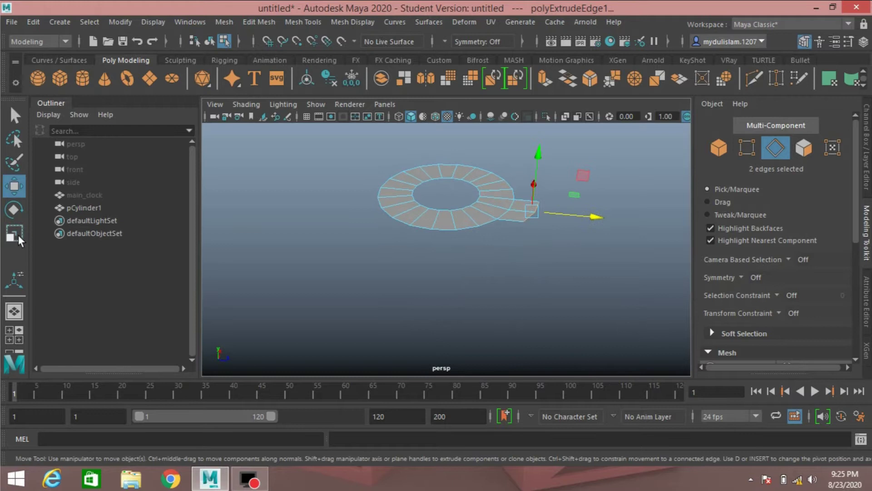
{"action": "left_click", "coordinate": [18, 237]}
{"action": "left_click_drag", "start_coordinate": [593, 215], "coordinate": [505, 221]}
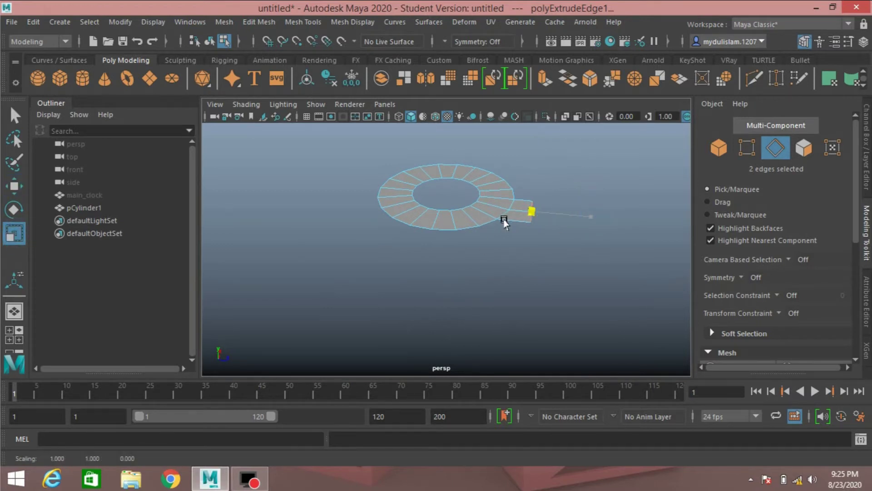
{"action": "left_click_drag", "start_coordinate": [558, 288], "coordinate": [502, 304], "text": "alt"}
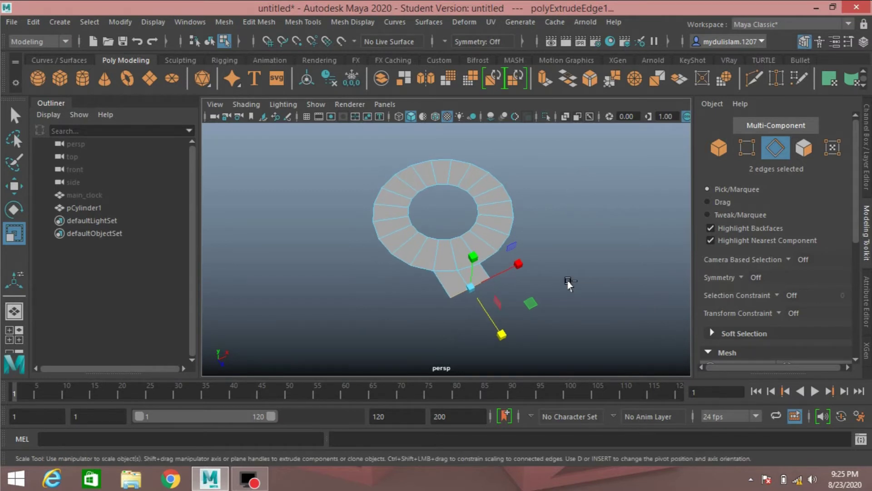
Undo the flap and extrude two adjacent top outer edges of the ring instead
{"action": "key", "text": "ctrl+z"}
{"action": "key", "text": "ctrl+z"}
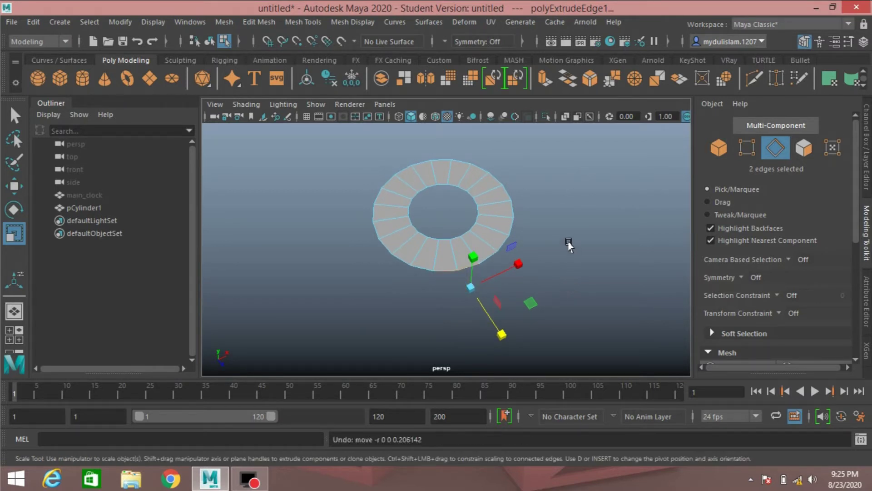
{"action": "left_click_drag", "start_coordinate": [581, 237], "coordinate": [576, 278], "text": "alt"}
{"action": "left_click", "coordinate": [449, 199]}
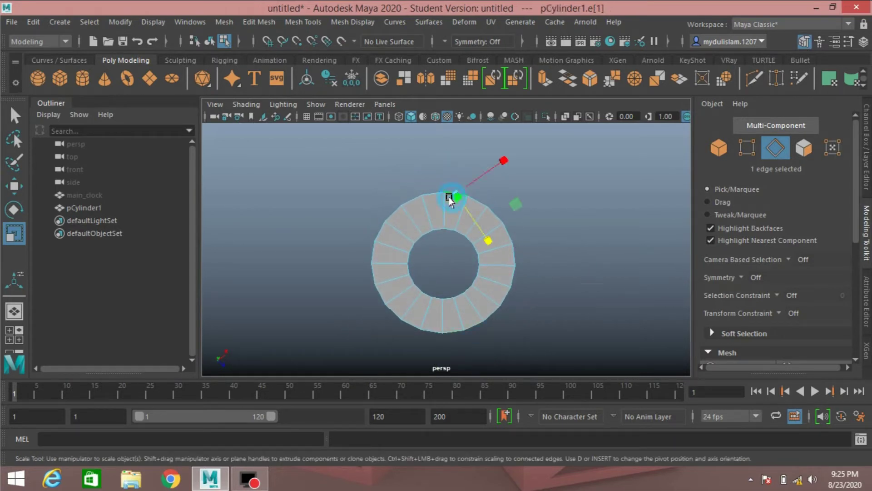
{"action": "left_click", "coordinate": [431, 193], "text": "shift"}
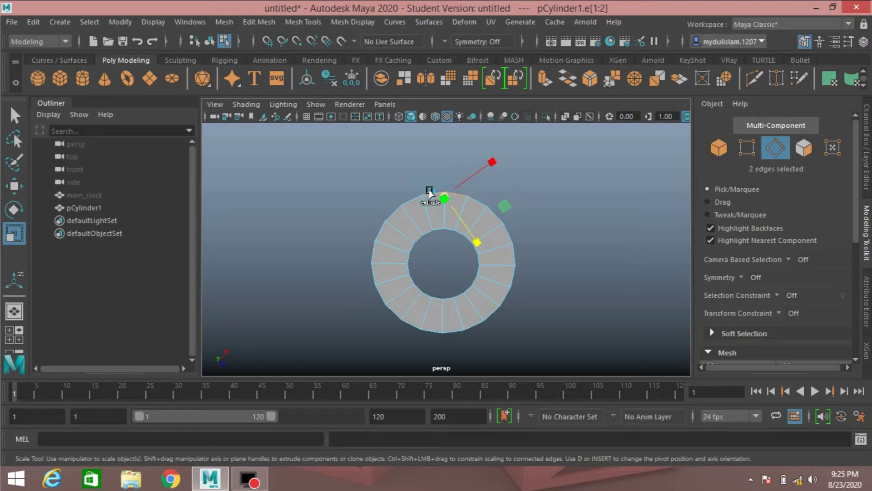
{"action": "left_click", "coordinate": [541, 82]}
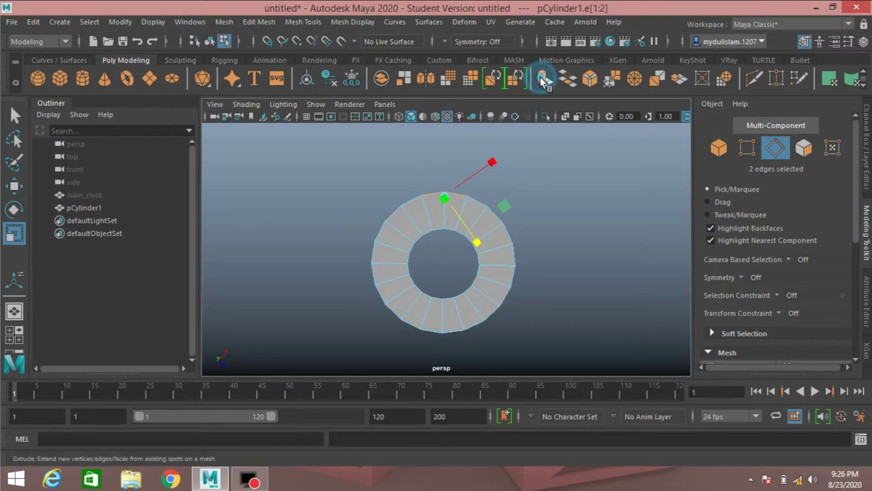
{"action": "left_click", "coordinate": [13, 185]}
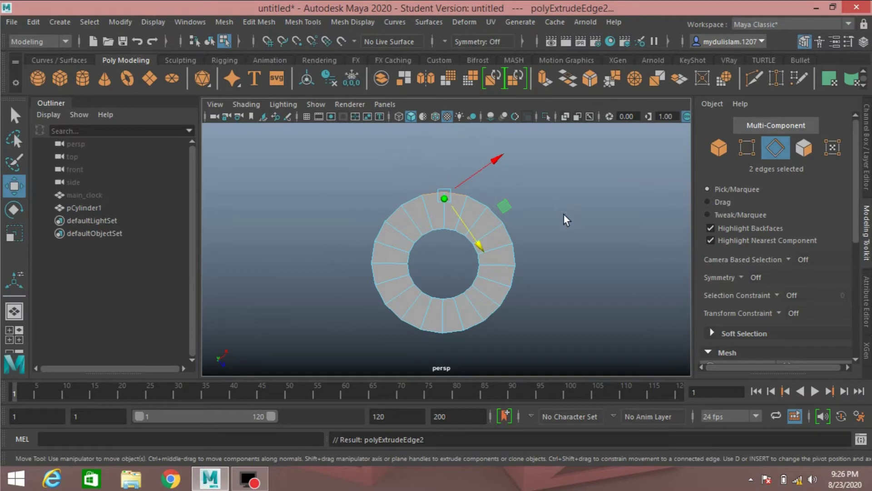
Realign the manipulator pivot to the edges and pull them out into a flat strip
{"action": "left_click_drag", "start_coordinate": [563, 220], "coordinate": [545, 268], "text": "alt"}
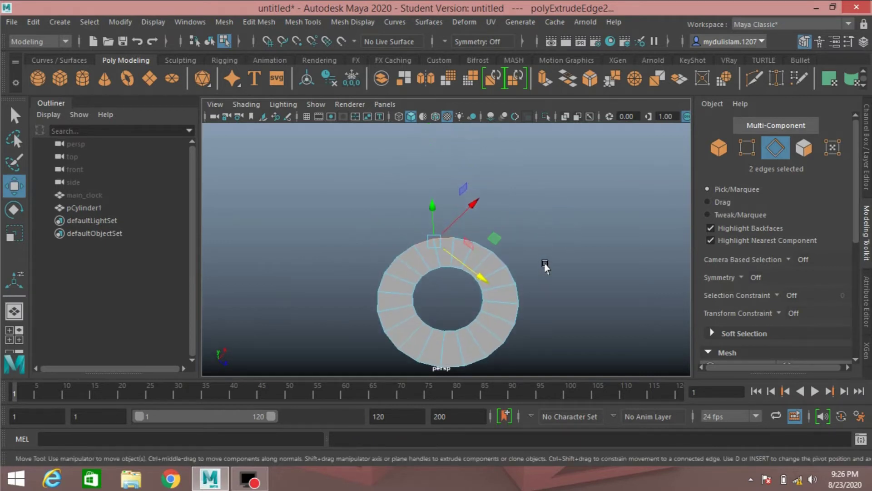
{"action": "scroll", "coordinate": [546, 266], "scroll_direction": "up", "scroll_amount": 2}
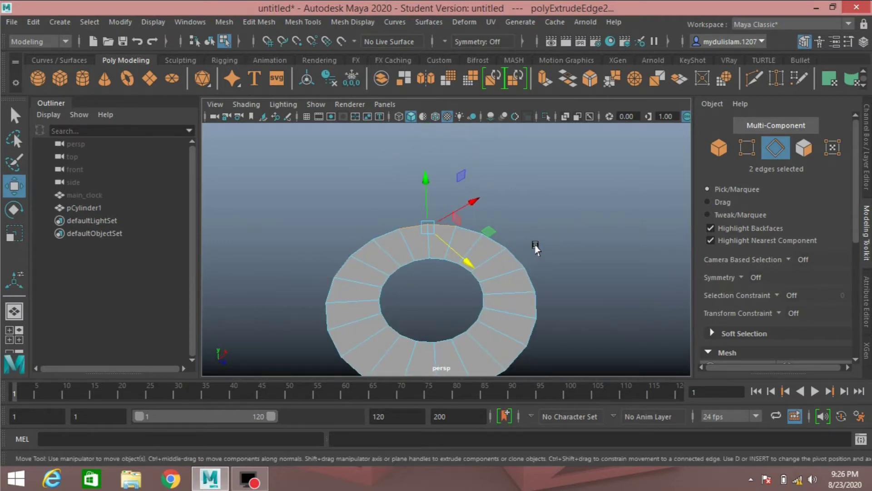
{"action": "key", "text": "d"}
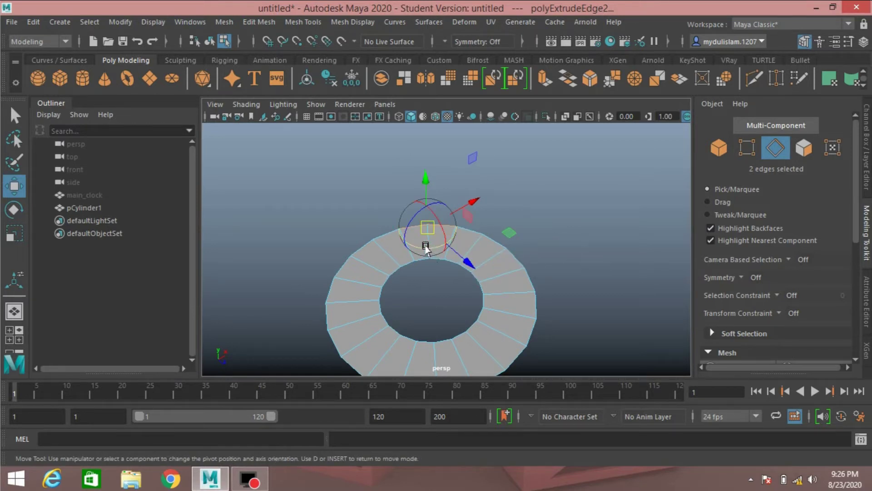
{"action": "left_click_drag", "start_coordinate": [426, 247], "coordinate": [447, 245]}
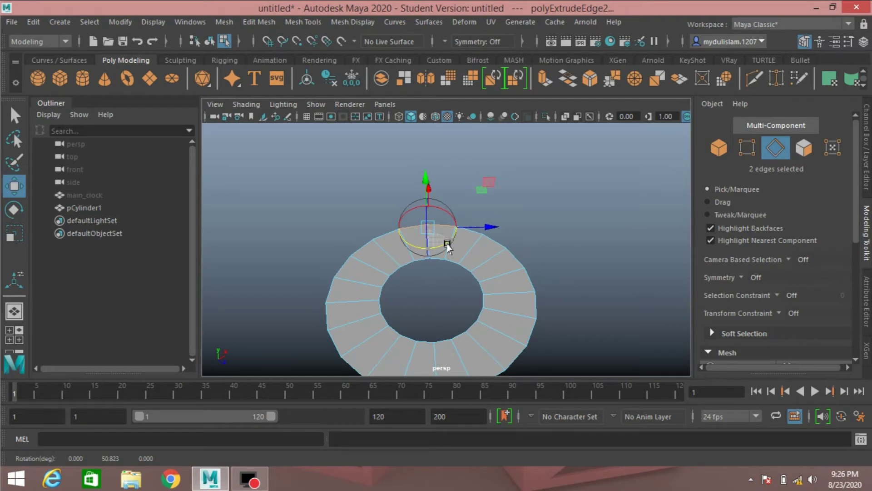
{"action": "key", "text": "d"}
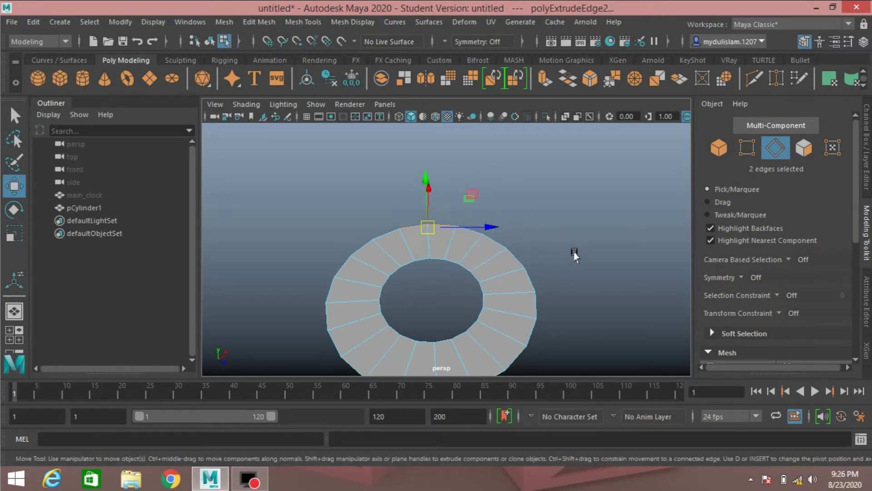
{"action": "left_click_drag", "start_coordinate": [574, 255], "coordinate": [415, 253], "text": "alt"}
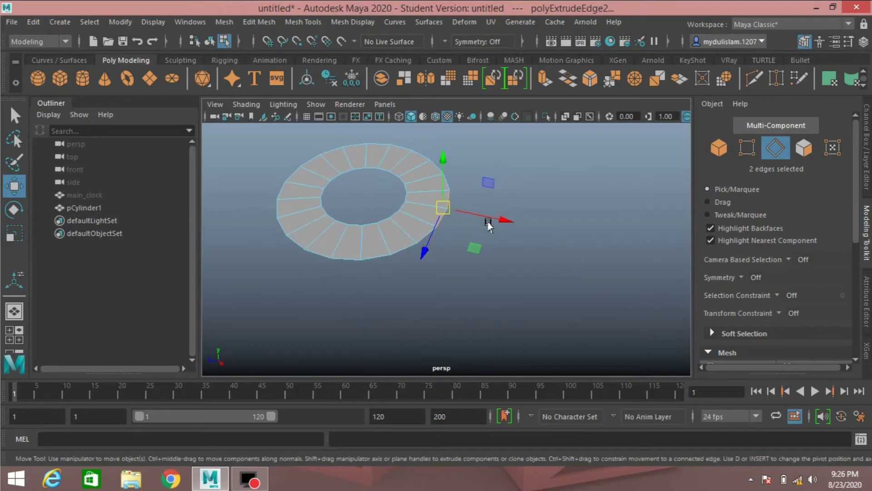
{"action": "left_click_drag", "start_coordinate": [488, 223], "coordinate": [563, 233]}
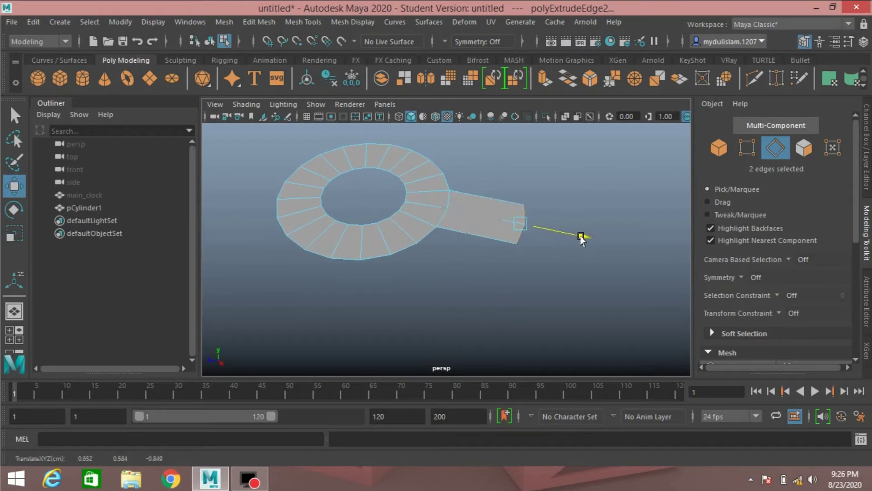
{"action": "left_click", "coordinate": [14, 233]}
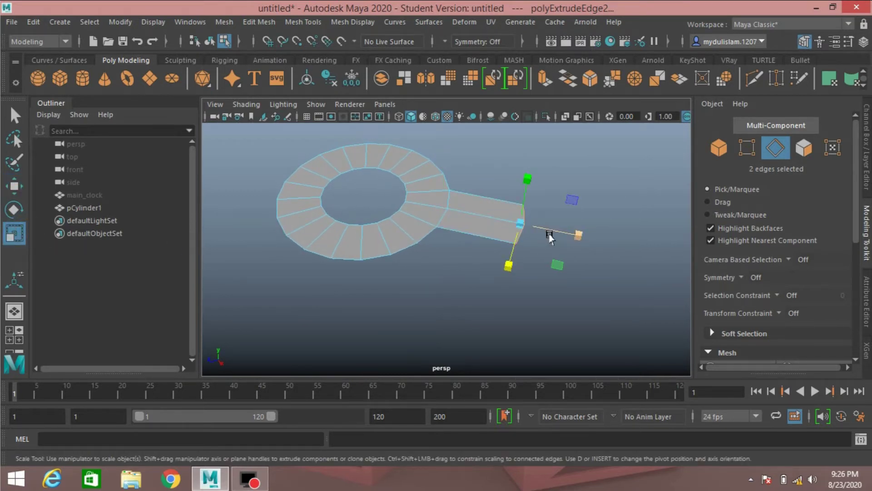
{"action": "left_click_drag", "start_coordinate": [449, 298], "coordinate": [404, 296], "text": "alt"}
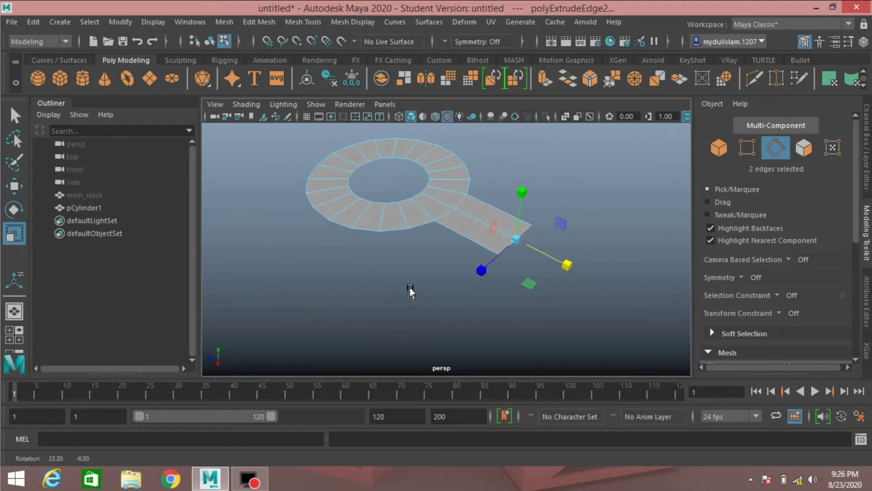
{"action": "right_click_drag", "start_coordinate": [408, 293], "coordinate": [412, 284], "text": "alt"}
{"action": "middle_click_drag", "start_coordinate": [413, 284], "coordinate": [394, 257], "text": "alt"}
Extrude the strip's end edges twice more to lengthen the hand
{"action": "left_click", "coordinate": [544, 80]}
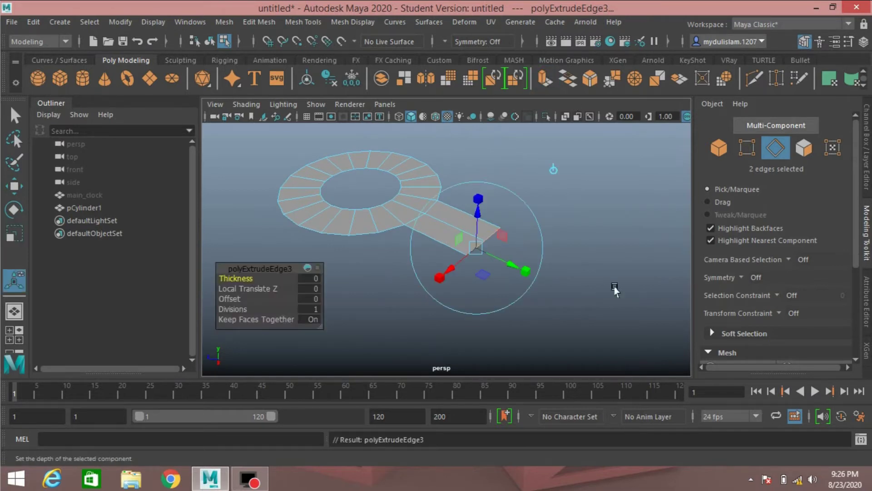
{"action": "left_click_drag", "start_coordinate": [506, 263], "coordinate": [571, 297]}
{"action": "right_click_drag", "start_coordinate": [473, 312], "coordinate": [415, 300], "text": "alt"}
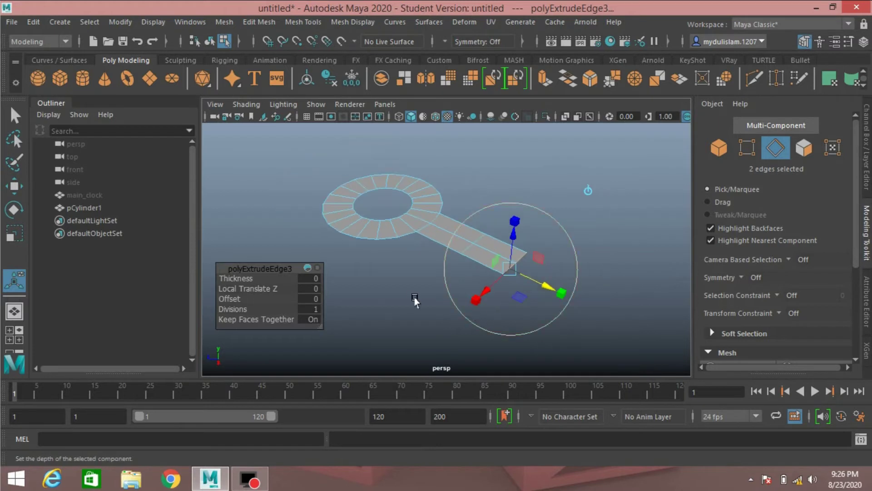
{"action": "left_click_drag", "start_coordinate": [408, 295], "coordinate": [437, 282], "text": "alt"}
{"action": "left_click_drag", "start_coordinate": [524, 242], "coordinate": [586, 251]}
{"action": "left_click", "coordinate": [540, 82]}
Scale the three end vertices inward to taper the strip to a point
{"action": "left_click", "coordinate": [746, 148]}
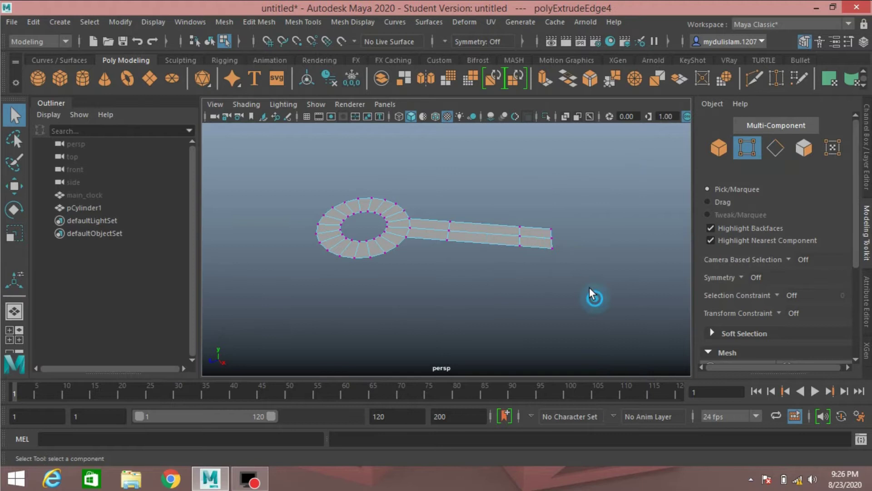
{"action": "left_click_drag", "start_coordinate": [590, 287], "coordinate": [544, 196]}
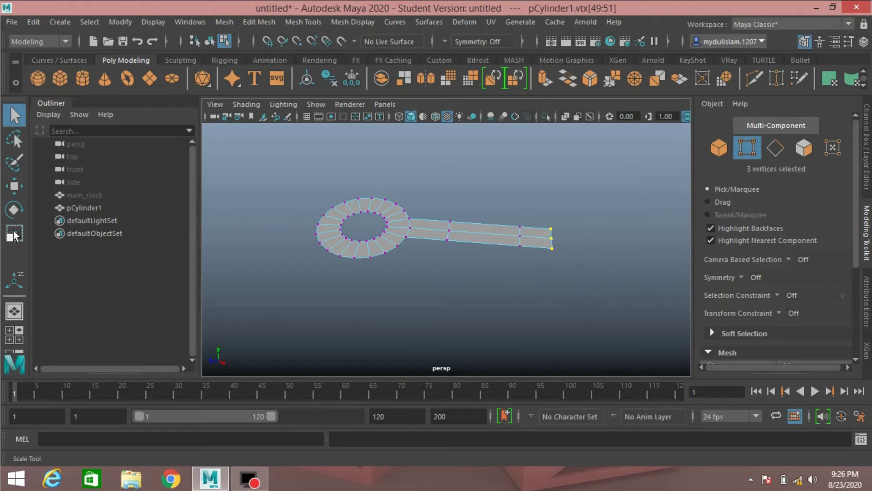
{"action": "key", "text": "r"}
{"action": "left_click_drag", "start_coordinate": [552, 238], "coordinate": [542, 245]}
Unhide main_clock and adjust the viewport shading
{"action": "left_click", "coordinate": [716, 148]}
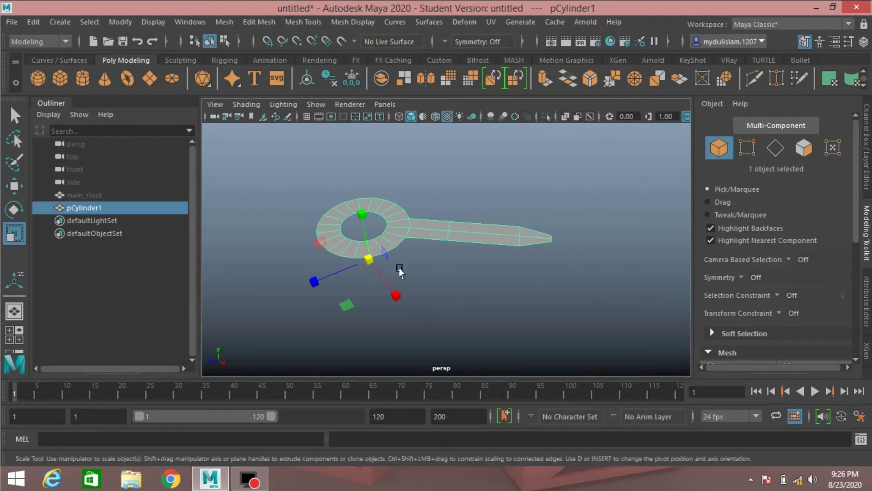
{"action": "left_click_drag", "start_coordinate": [402, 270], "coordinate": [529, 251], "text": "alt"}
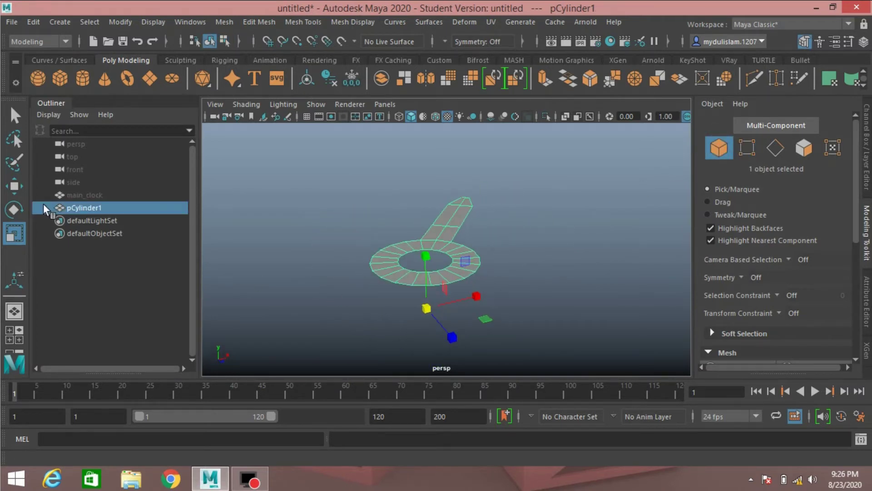
{"action": "left_click_drag", "start_coordinate": [427, 261], "coordinate": [468, 259], "text": "alt"}
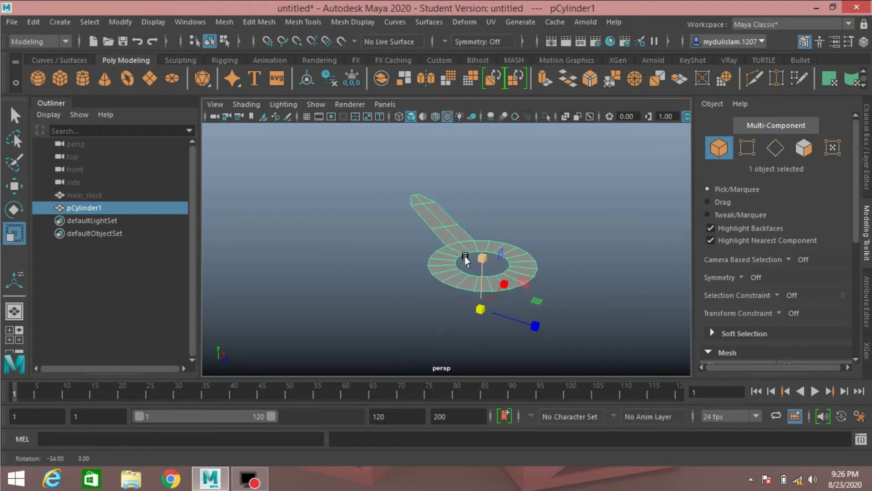
{"action": "left_click", "coordinate": [87, 195]}
{"action": "key", "text": "h"}
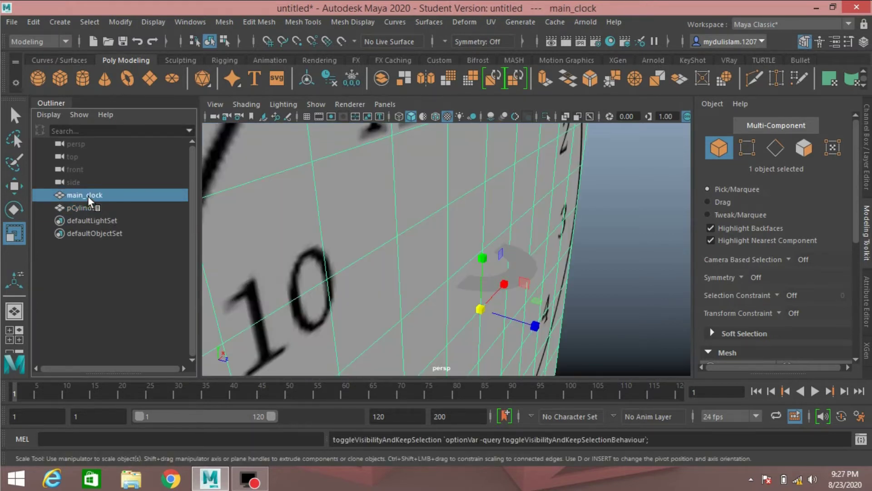
{"action": "scroll", "coordinate": [370, 257], "scroll_direction": "down", "scroll_amount": 5}
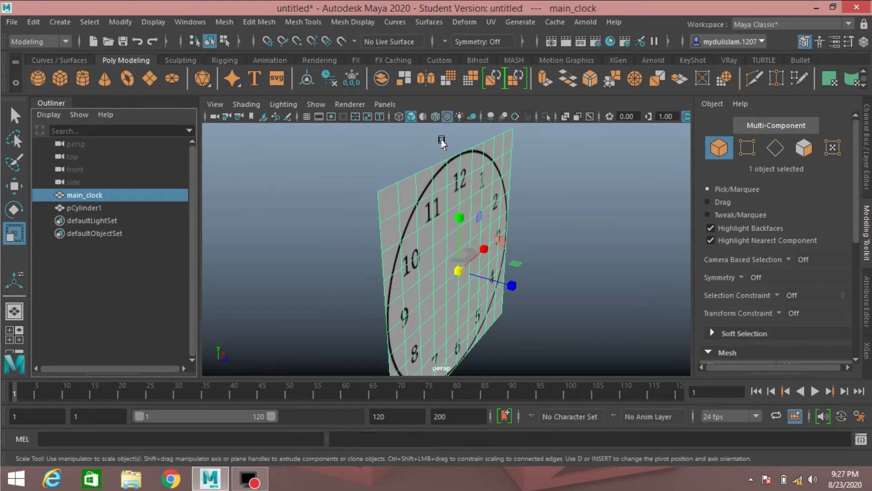
{"action": "left_click", "coordinate": [435, 116]}
Rotate the hand pCylinder1 about 96° to point toward 2 on the dial
{"action": "left_click_drag", "start_coordinate": [544, 296], "coordinate": [457, 293], "text": "alt"}
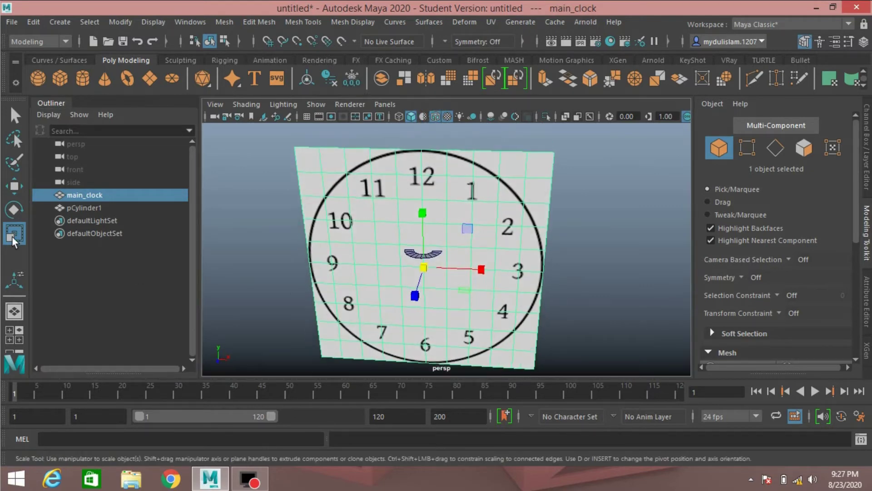
{"action": "left_click", "coordinate": [71, 208]}
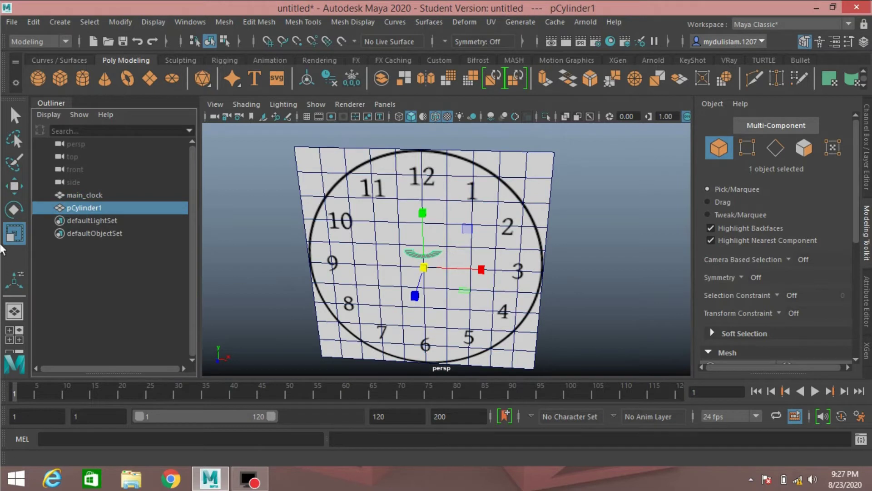
{"action": "left_click", "coordinate": [14, 210]}
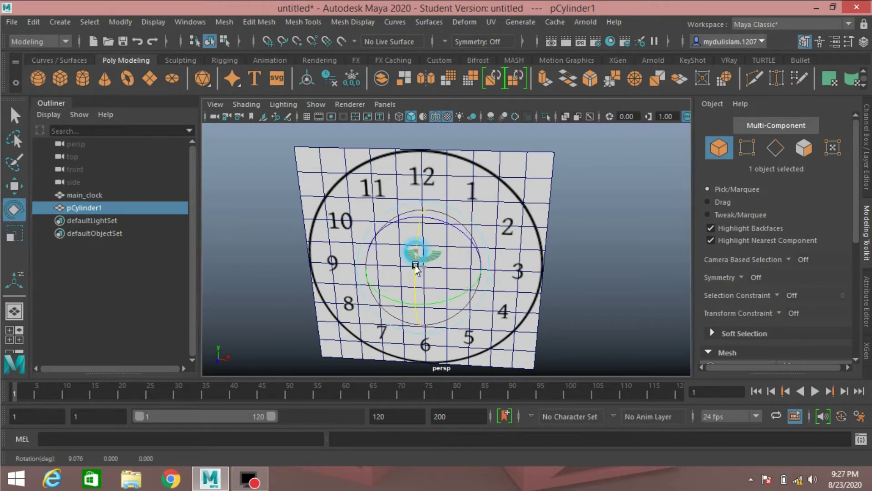
{"action": "left_click_drag", "start_coordinate": [413, 255], "coordinate": [410, 328]}
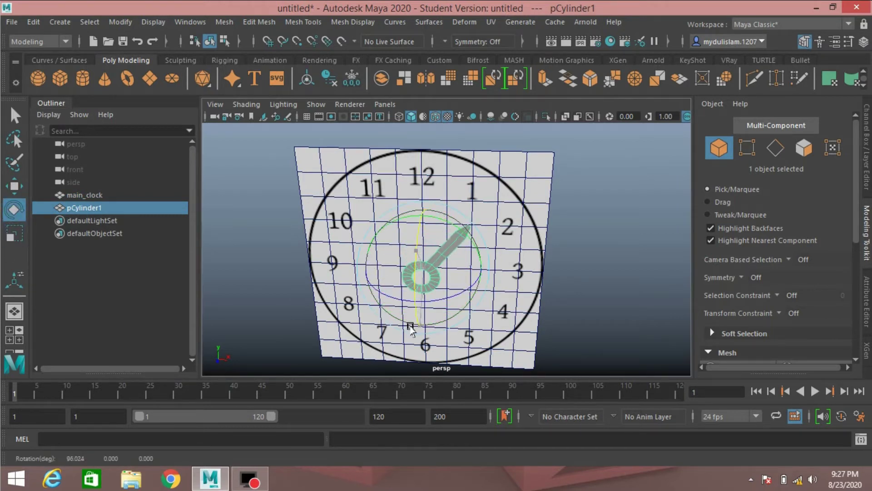
Set the hand's Rotate X to 90 in the Channel Box
{"action": "left_click", "coordinate": [865, 157]}
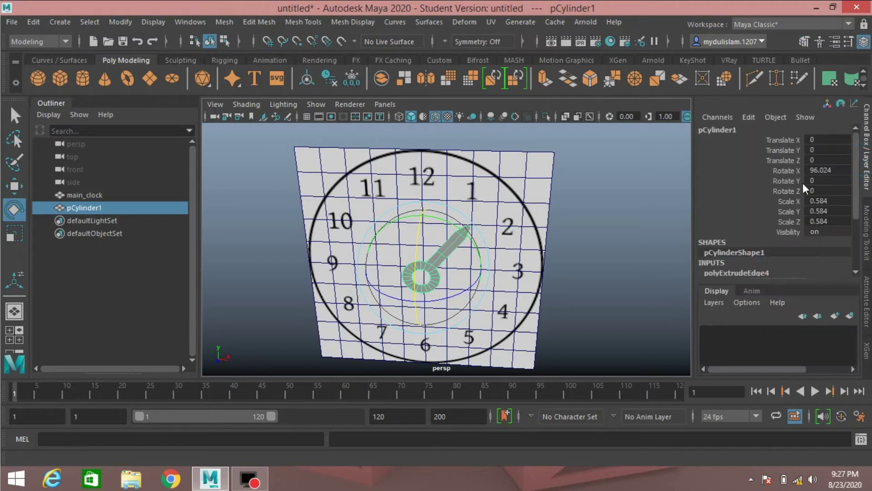
{"action": "double_click", "coordinate": [827, 170]}
{"action": "type", "text": "90"}
{"action": "key", "text": "Return"}
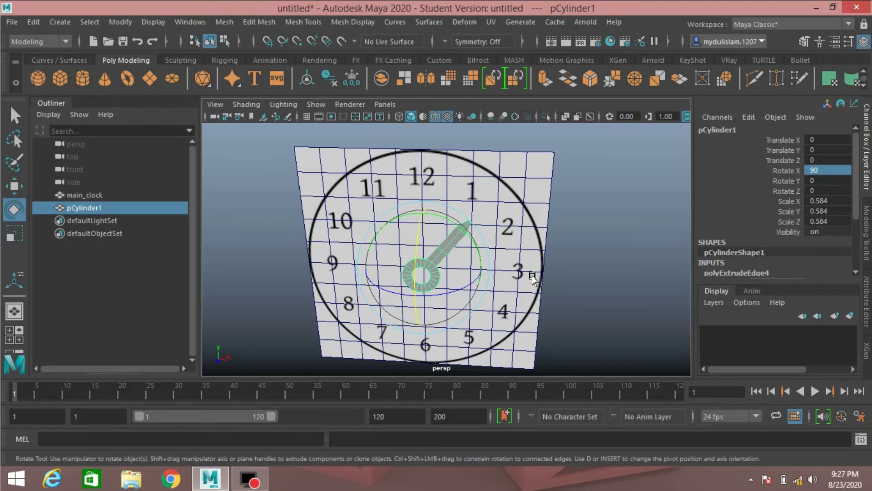
In the side view, center the hand's pivot and move it to Translate Z -0.535
{"action": "left_click", "coordinate": [20, 183]}
{"action": "left_click_drag", "start_coordinate": [413, 295], "coordinate": [300, 271], "text": "alt"}
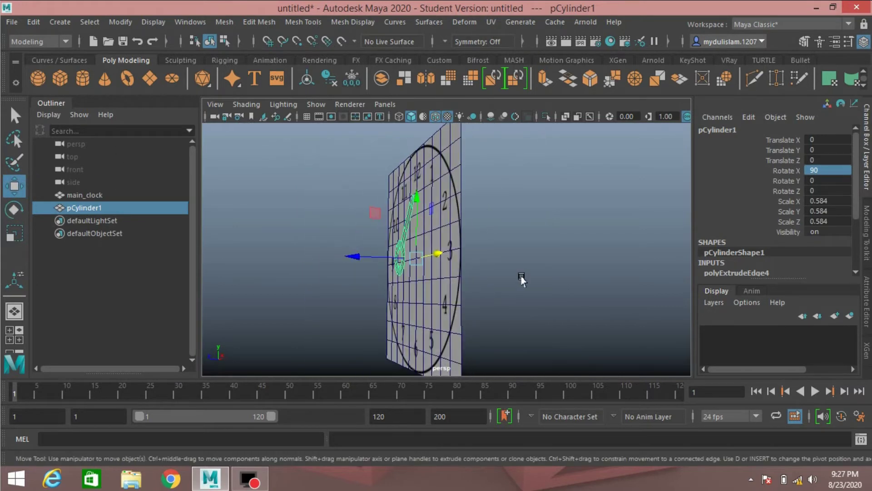
{"action": "key", "text": "space"}
{"action": "key", "text": "space"}
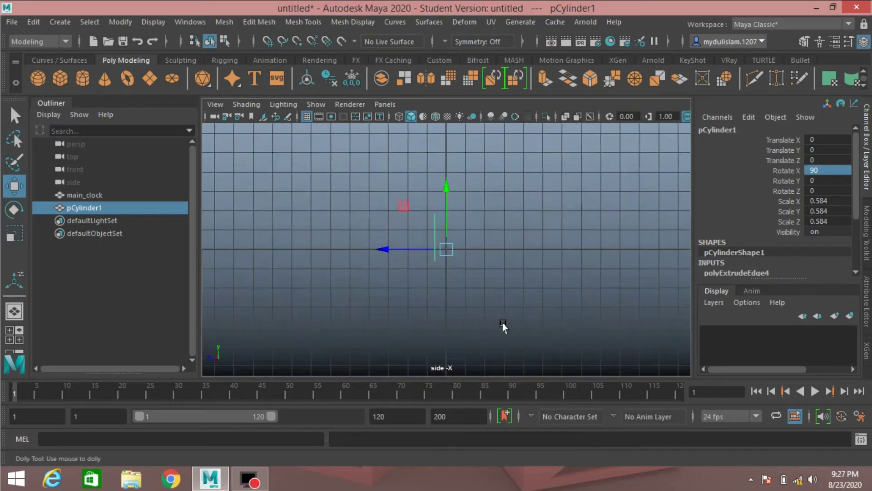
{"action": "scroll", "coordinate": [502, 326], "scroll_direction": "up", "scroll_amount": 4}
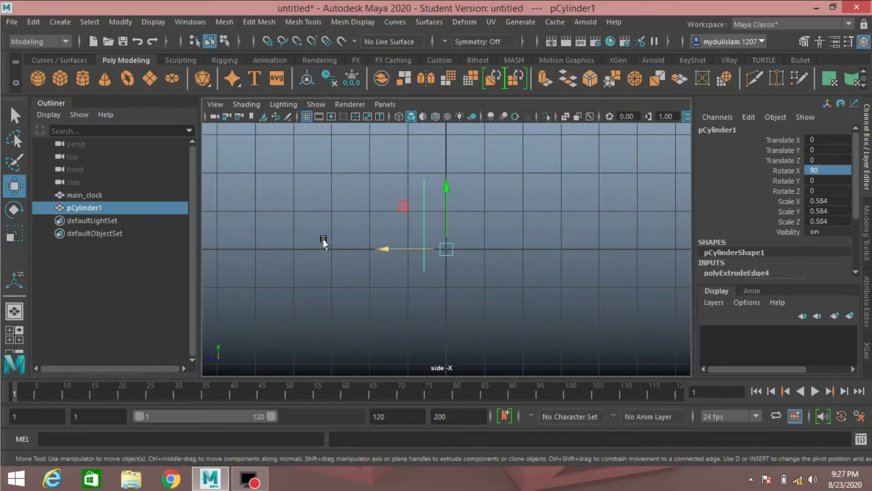
{"action": "left_click", "coordinate": [119, 22]}
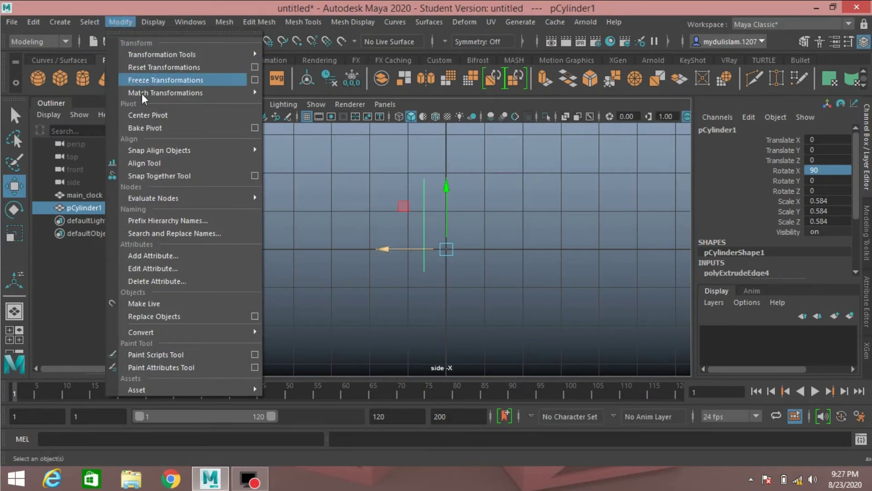
{"action": "left_click", "coordinate": [148, 115]}
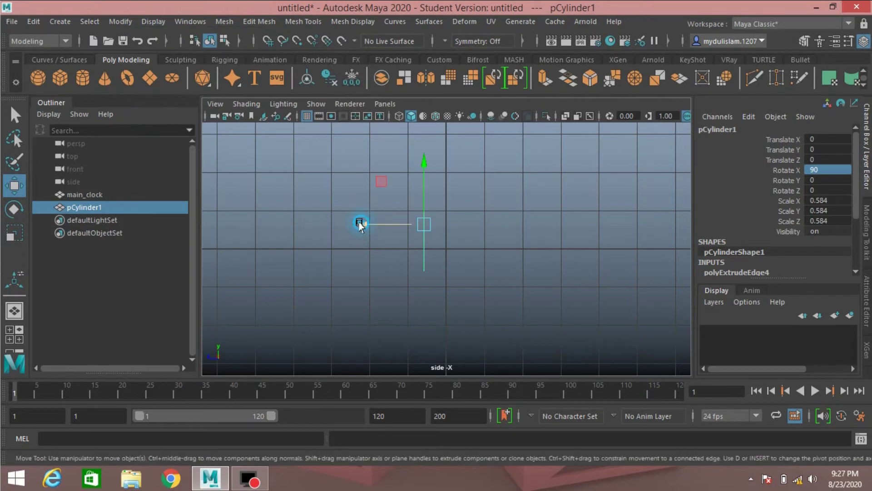
{"action": "left_click_drag", "start_coordinate": [359, 224], "coordinate": [379, 236]}
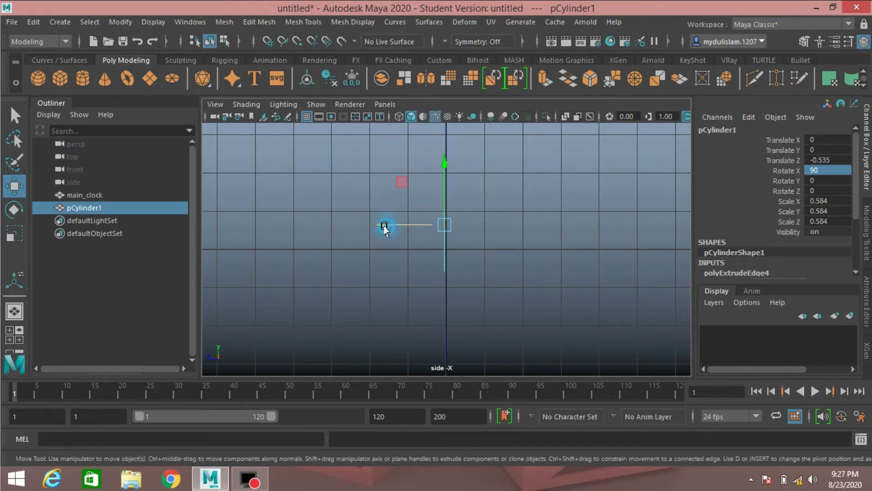
Nudge the hand slightly in front of the face and show the front view with the clock-face texture
{"action": "left_click_drag", "start_coordinate": [383, 225], "coordinate": [385, 230]}
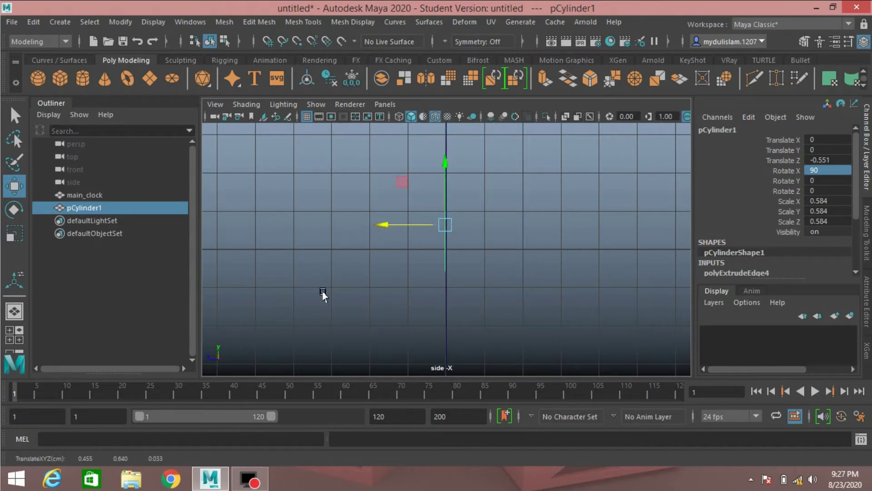
{"action": "key", "text": "space"}
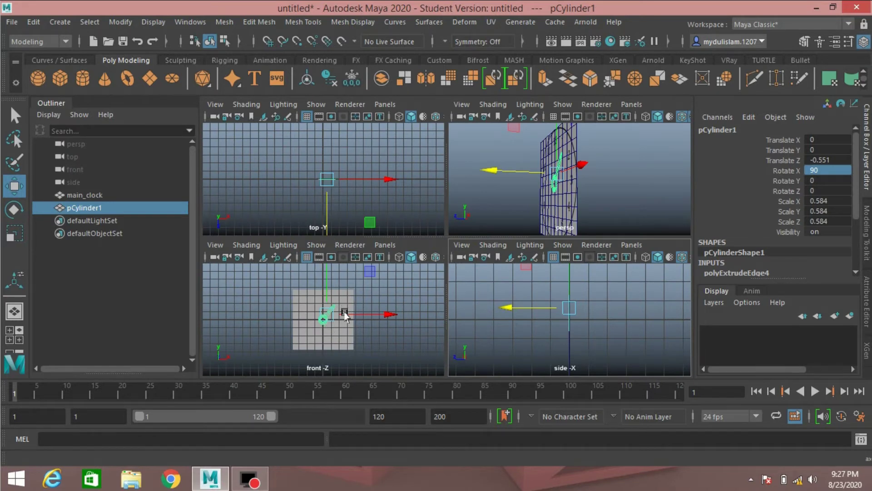
{"action": "key", "text": "space"}
{"action": "scroll", "coordinate": [339, 311], "scroll_direction": "up", "scroll_amount": 2}
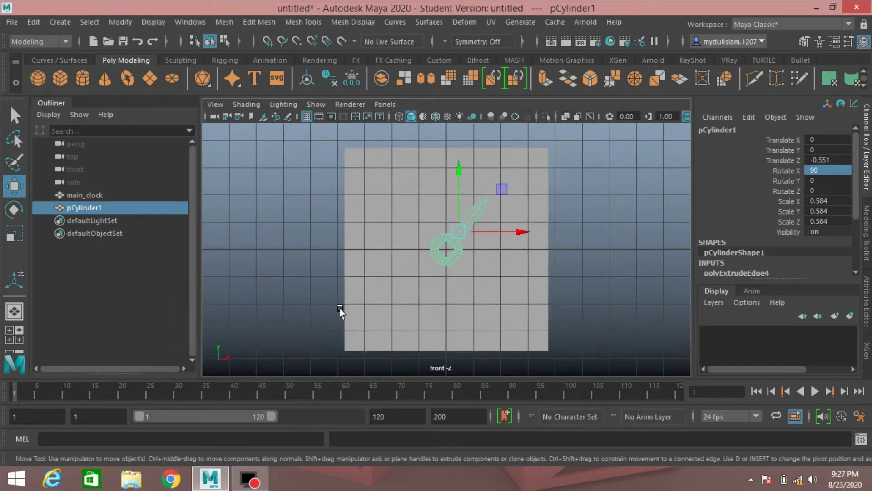
{"action": "scroll", "coordinate": [340, 311], "scroll_direction": "up", "scroll_amount": 1}
{"action": "left_click", "coordinate": [449, 116]}
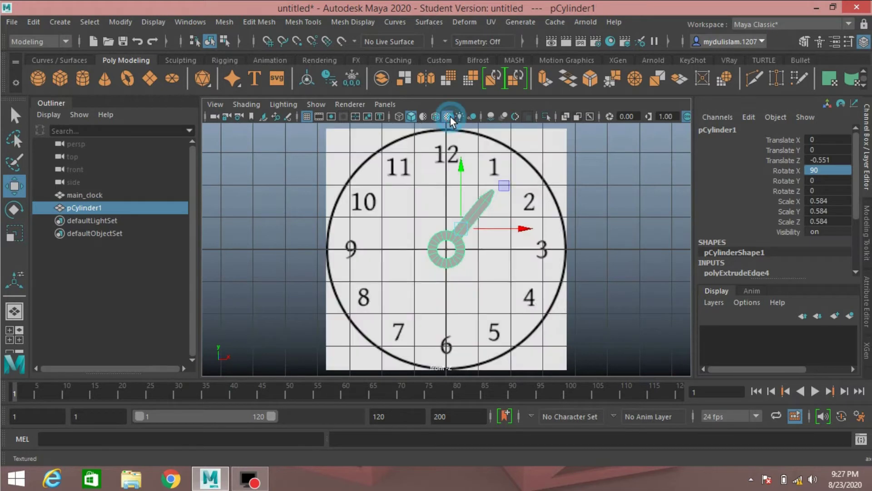
Rotate the hand about Z to about 35.8° so it points straight up at 12
{"action": "left_click", "coordinate": [14, 210]}
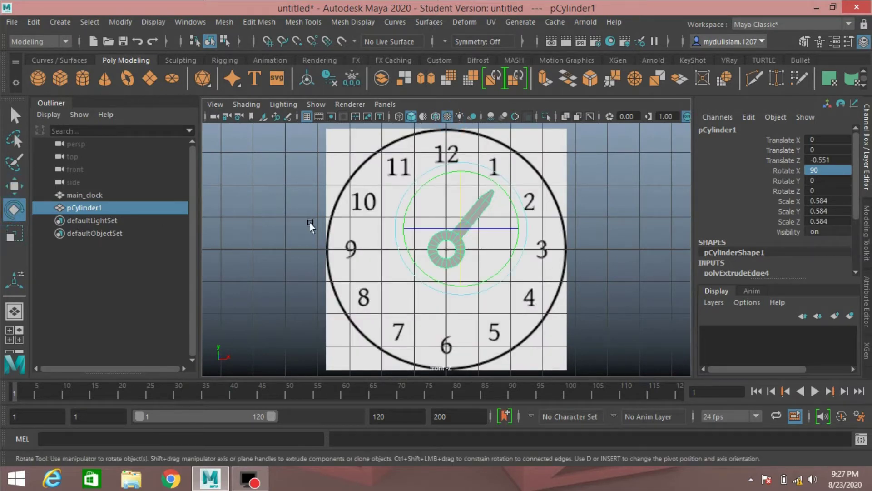
{"action": "left_click_drag", "start_coordinate": [413, 190], "coordinate": [408, 231]}
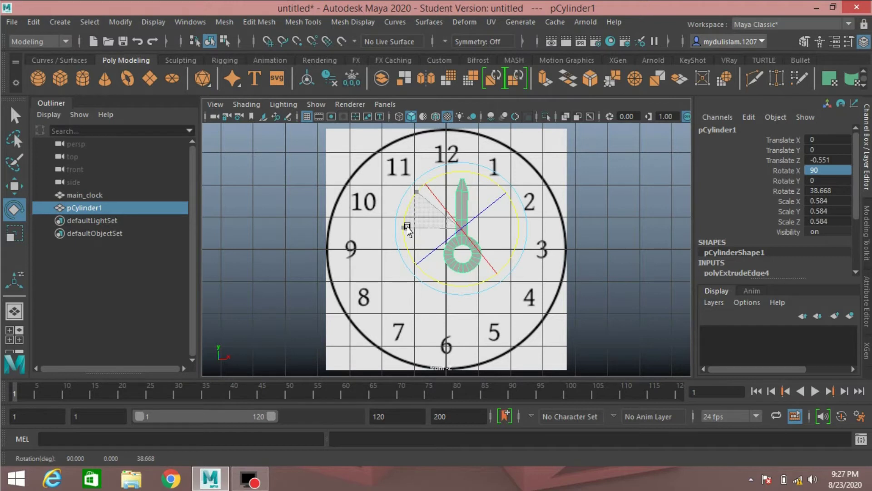
{"action": "left_click_drag", "start_coordinate": [408, 230], "coordinate": [409, 225]}
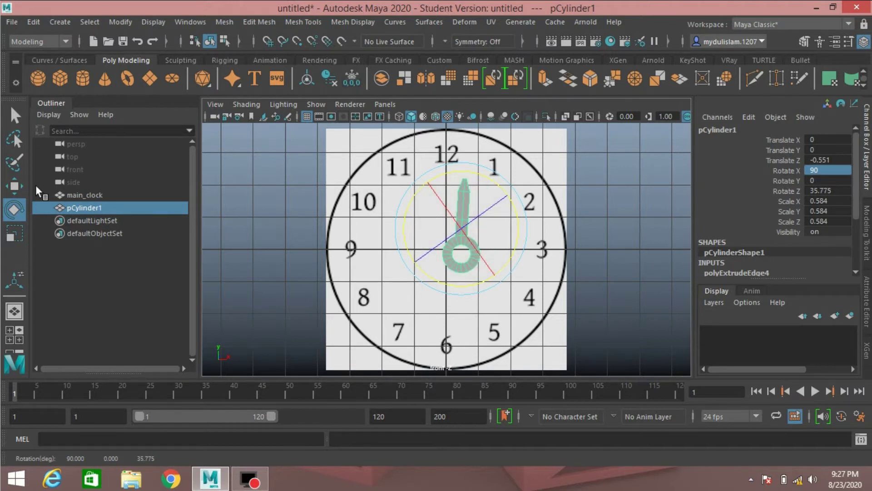
{"action": "left_click", "coordinate": [14, 185]}
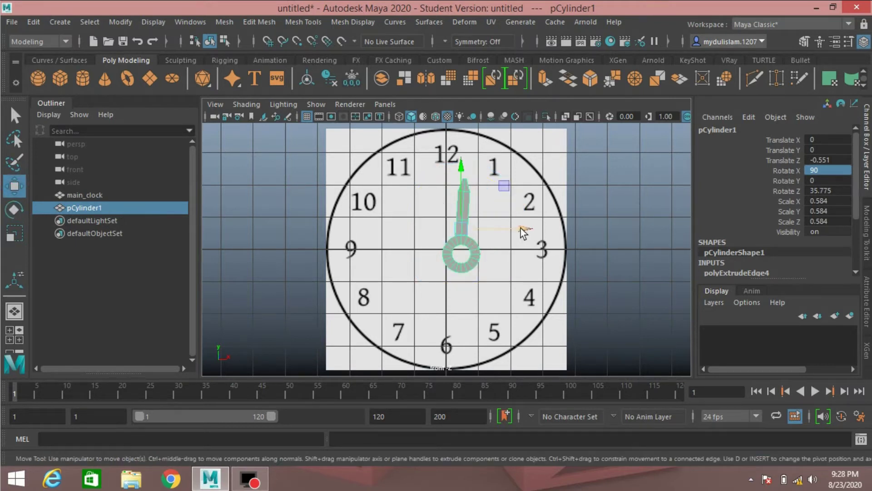
Hide the grid and move the hand's hub over the dial centre, at Translate X -0.436, Y 0.153
{"action": "left_click_drag", "start_coordinate": [520, 228], "coordinate": [500, 229]}
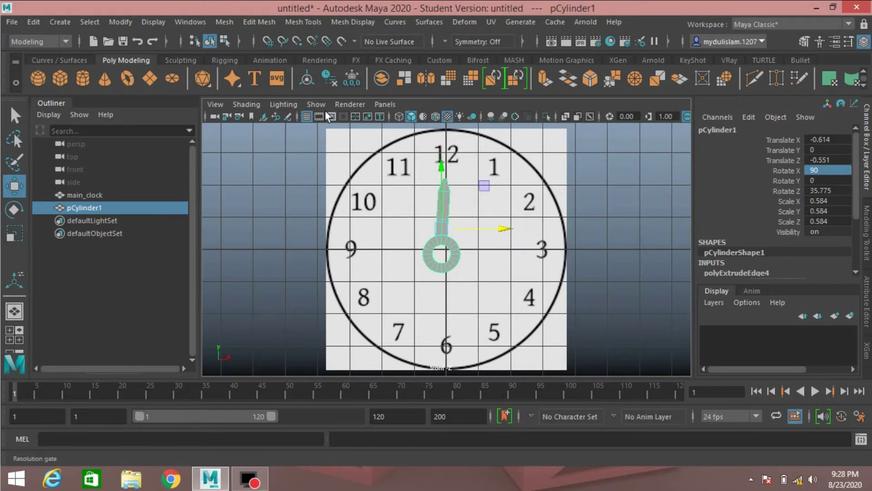
{"action": "left_click", "coordinate": [307, 116]}
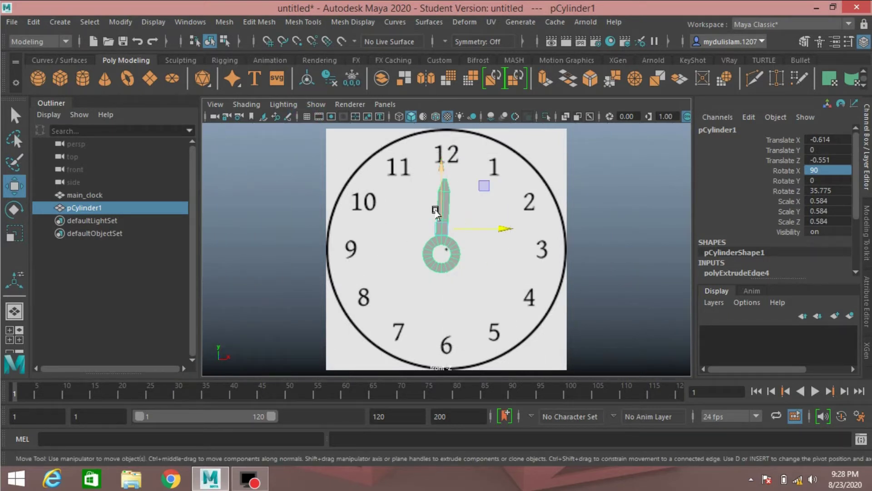
{"action": "left_click_drag", "start_coordinate": [438, 209], "coordinate": [475, 221]}
{"action": "left_click_drag", "start_coordinate": [448, 193], "coordinate": [448, 200]}
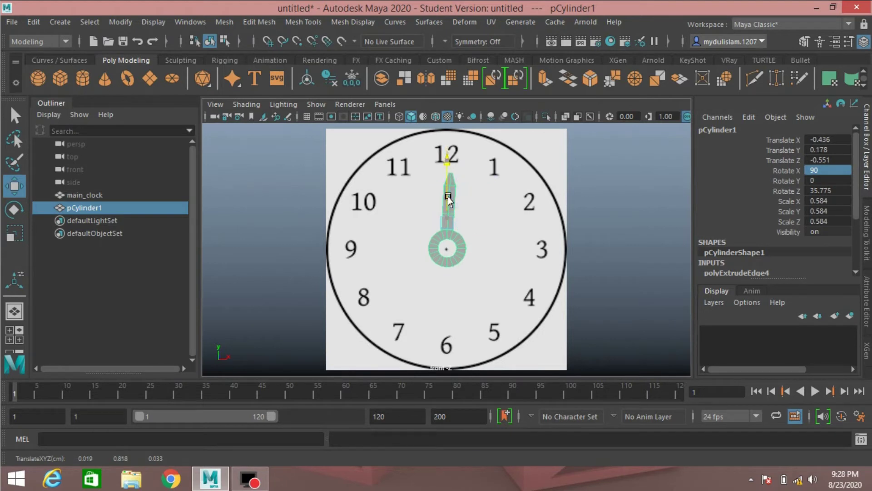
{"action": "scroll", "coordinate": [437, 264], "scroll_direction": "up", "scroll_amount": 4}
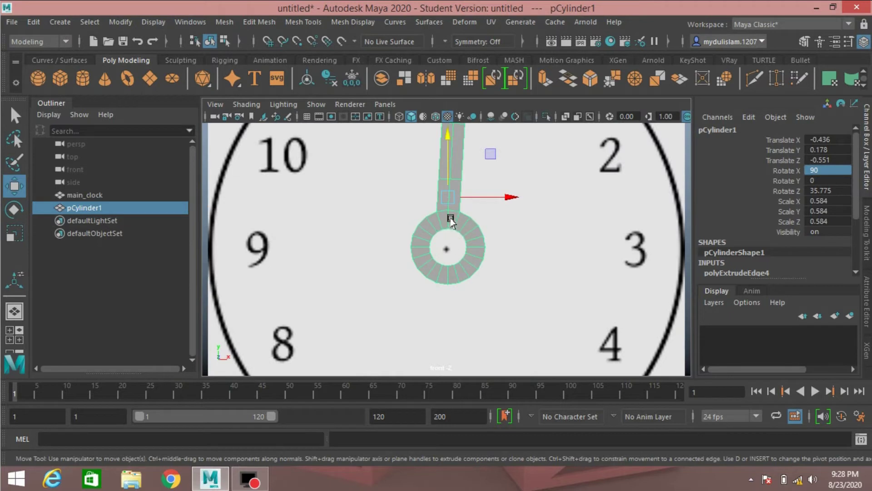
{"action": "scroll", "coordinate": [451, 221], "scroll_direction": "down", "scroll_amount": 5}
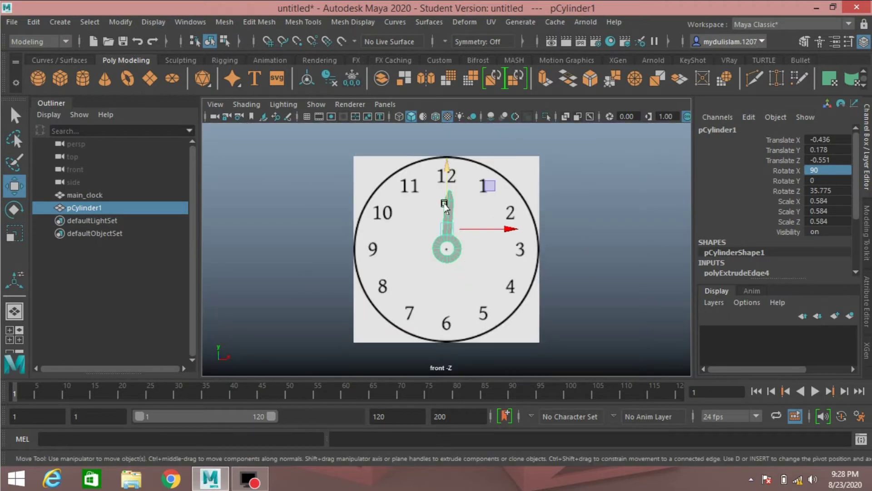
{"action": "left_click_drag", "start_coordinate": [445, 201], "coordinate": [446, 202]}
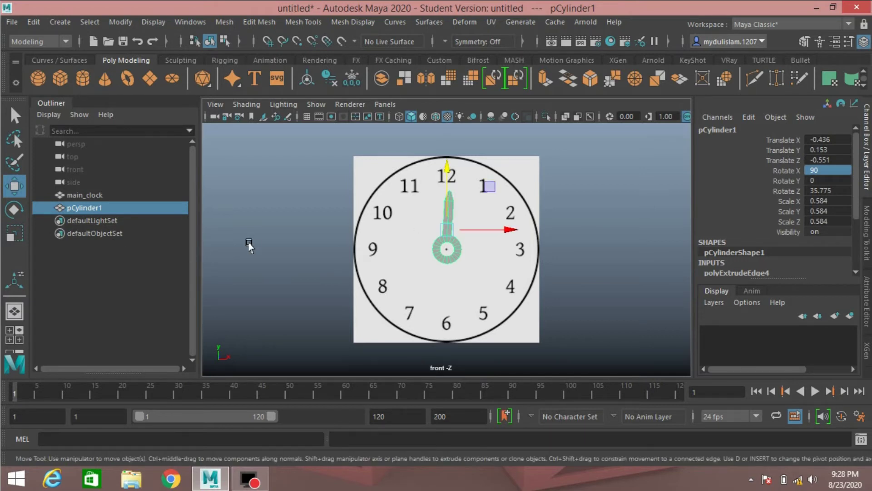
Snap the hand's pivot to its hub and fine-tune its Z rotation to align with 12
{"action": "key", "text": "d"}
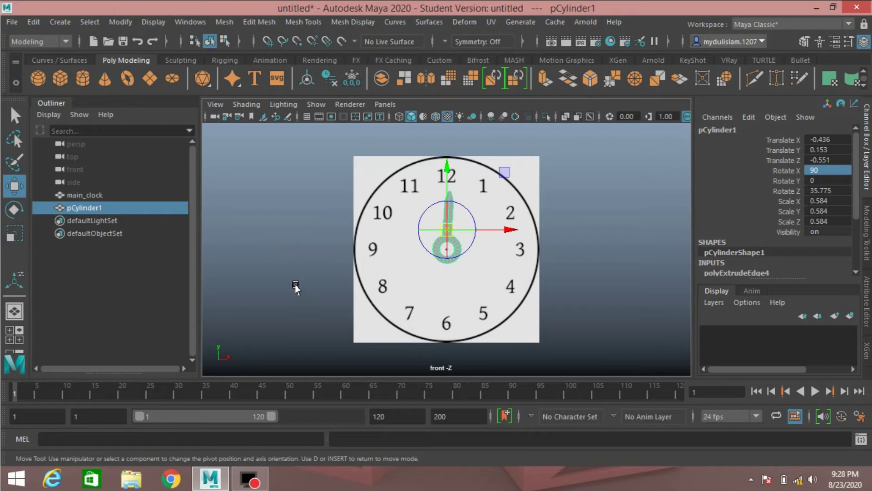
{"action": "key", "text": "v"}
{"action": "left_click_drag", "start_coordinate": [448, 230], "coordinate": [446, 248]}
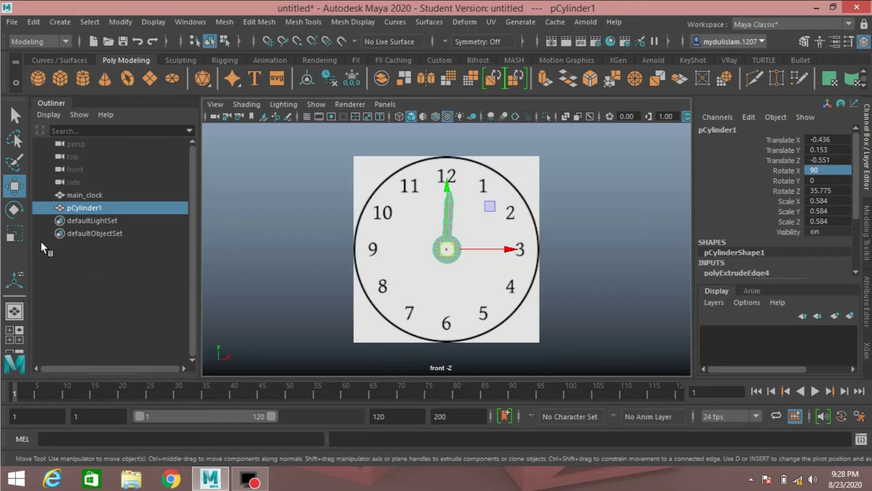
{"action": "left_click", "coordinate": [21, 211]}
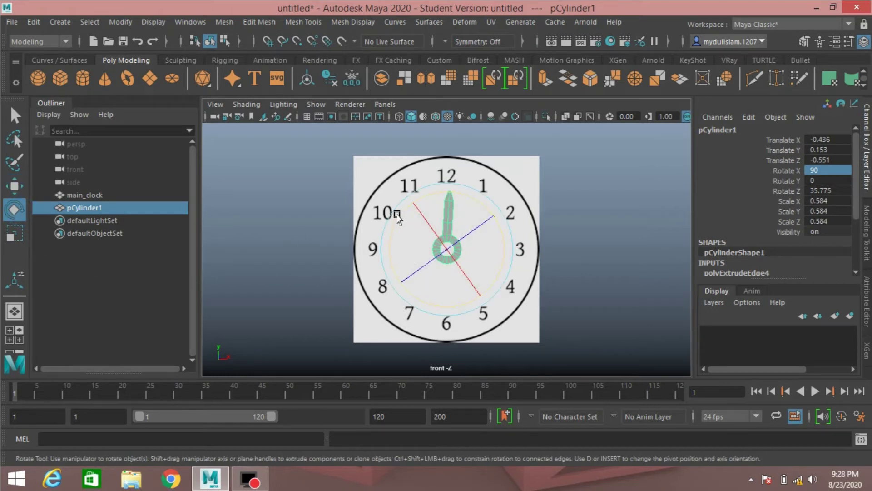
{"action": "scroll", "coordinate": [395, 218], "scroll_direction": "up", "scroll_amount": 3}
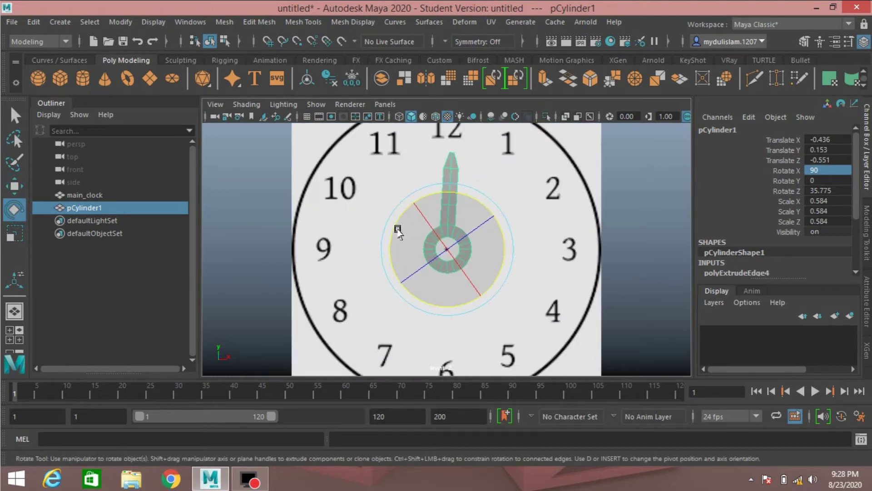
{"action": "left_click_drag", "start_coordinate": [402, 213], "coordinate": [402, 216]}
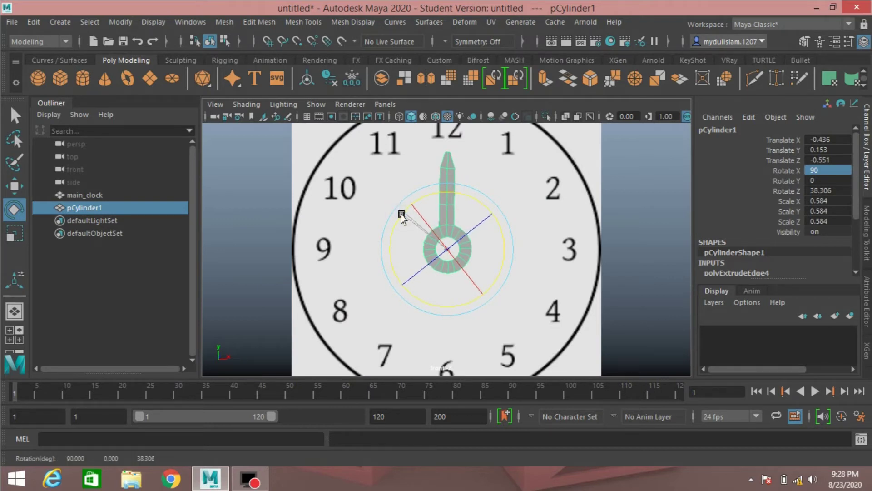
{"action": "scroll", "coordinate": [541, 246], "scroll_direction": "down", "scroll_amount": 3}
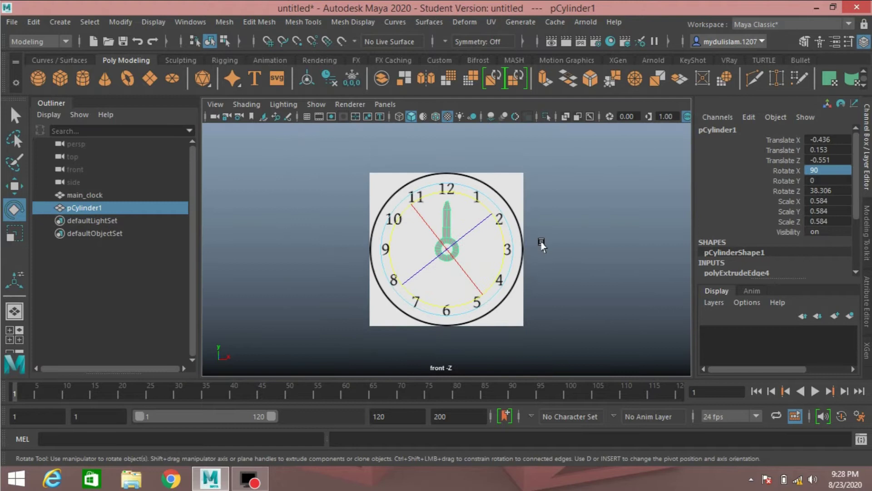
{"action": "scroll", "coordinate": [542, 246], "scroll_direction": "up", "scroll_amount": 2}
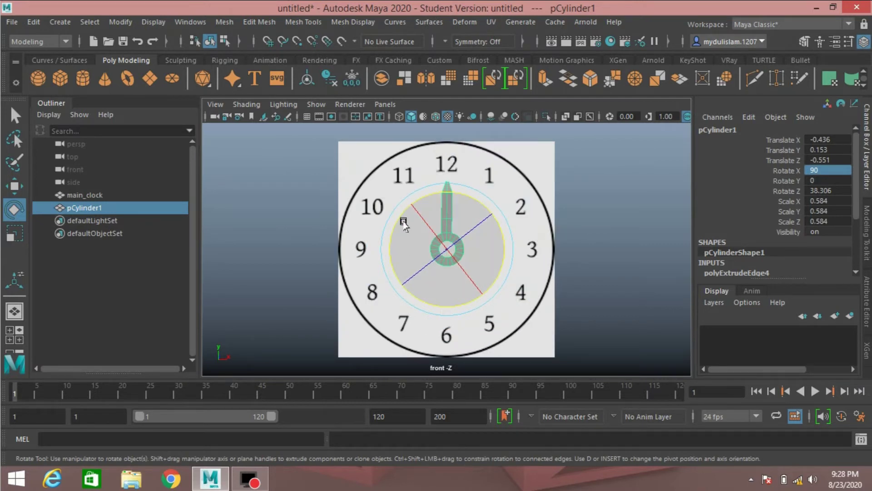
{"action": "left_click_drag", "start_coordinate": [402, 215], "coordinate": [401, 218]}
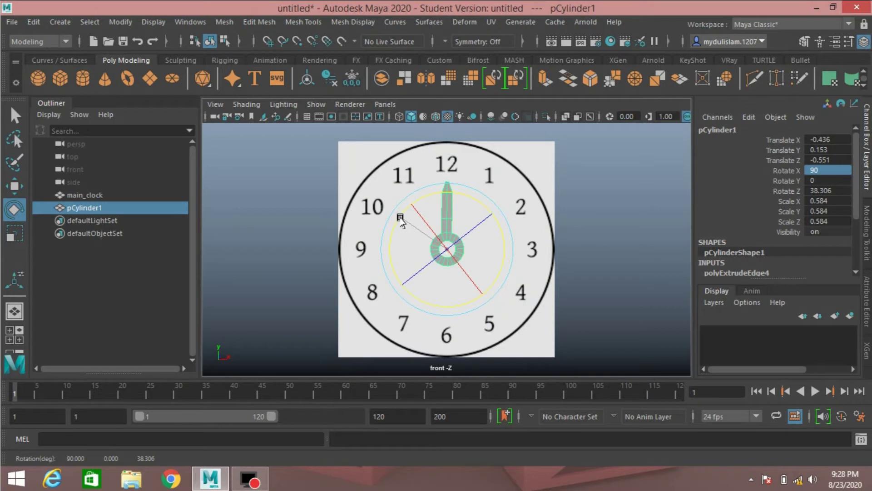
{"action": "left_click_drag", "start_coordinate": [401, 220], "coordinate": [402, 222]}
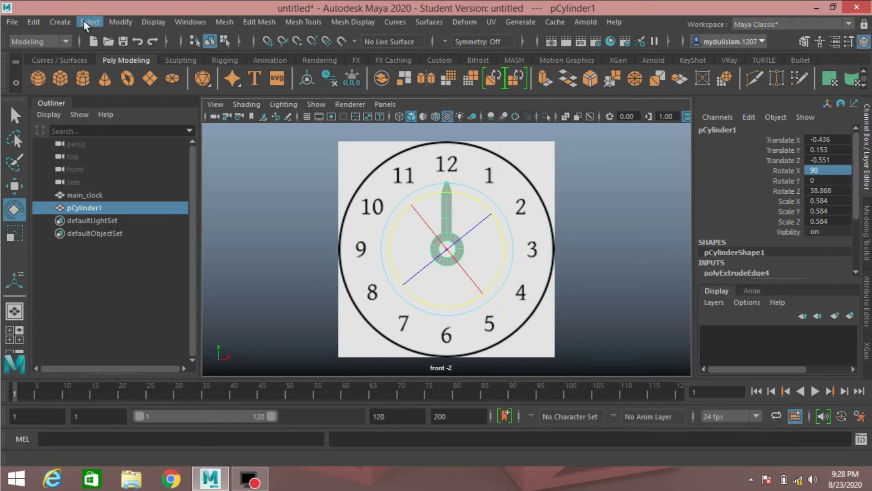
Freeze the hand's transformations so translate and rotate read 0 and scale 1
{"action": "left_click", "coordinate": [116, 23]}
{"action": "left_click", "coordinate": [149, 81]}
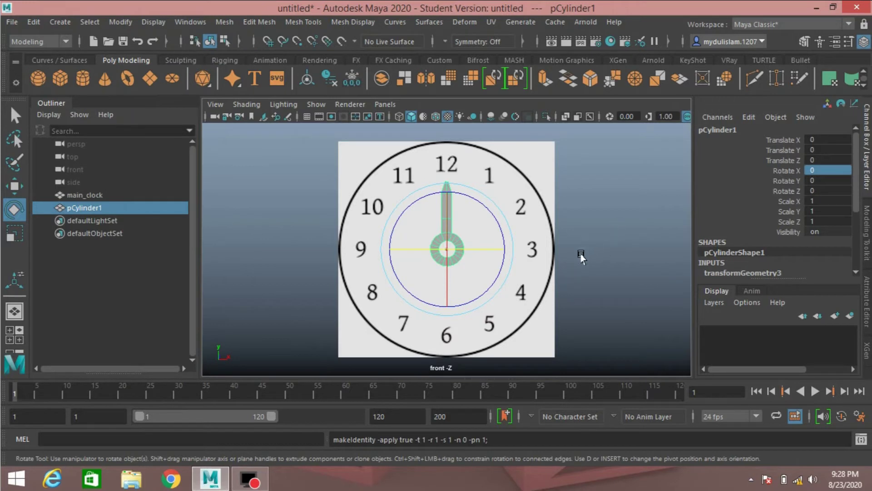
{"action": "scroll", "coordinate": [572, 248], "scroll_direction": "up", "scroll_amount": 2}
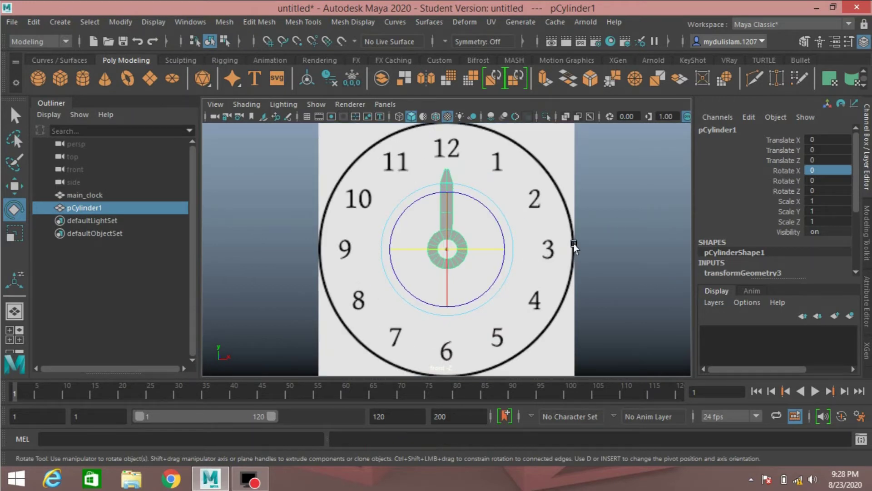
{"action": "left_click", "coordinate": [15, 116]}
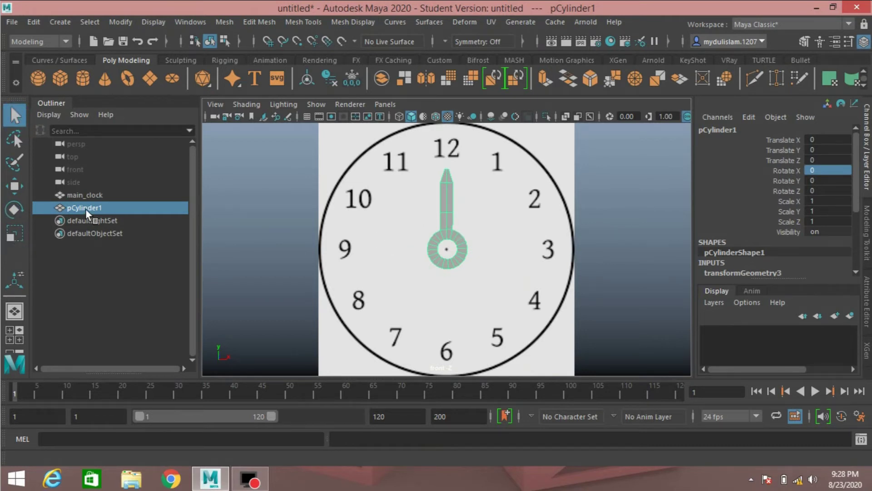
Select the hand's tip vertices and narrow them slightly
{"action": "left_click", "coordinate": [804, 41]}
{"action": "left_click", "coordinate": [747, 148]}
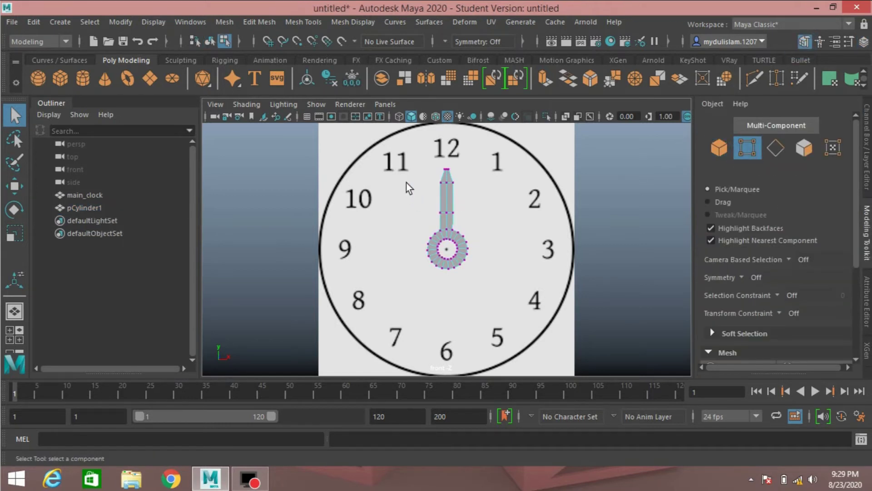
{"action": "left_click", "coordinate": [419, 148]}
{"action": "left_click_drag", "start_coordinate": [419, 148], "coordinate": [472, 219]}
{"action": "left_click", "coordinate": [19, 233]}
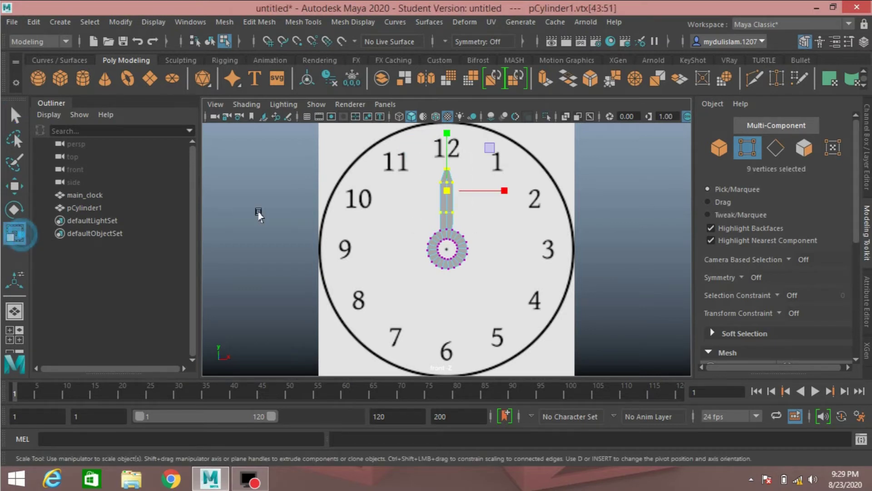
{"action": "left_click_drag", "start_coordinate": [444, 196], "coordinate": [437, 200]}
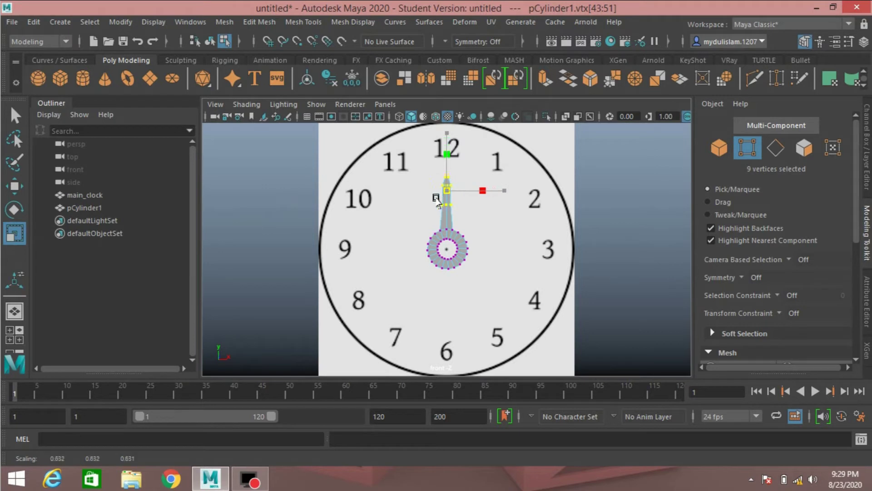
Stretch the tip vertices in Y and raise them up past the 12
{"action": "left_click", "coordinate": [14, 186]}
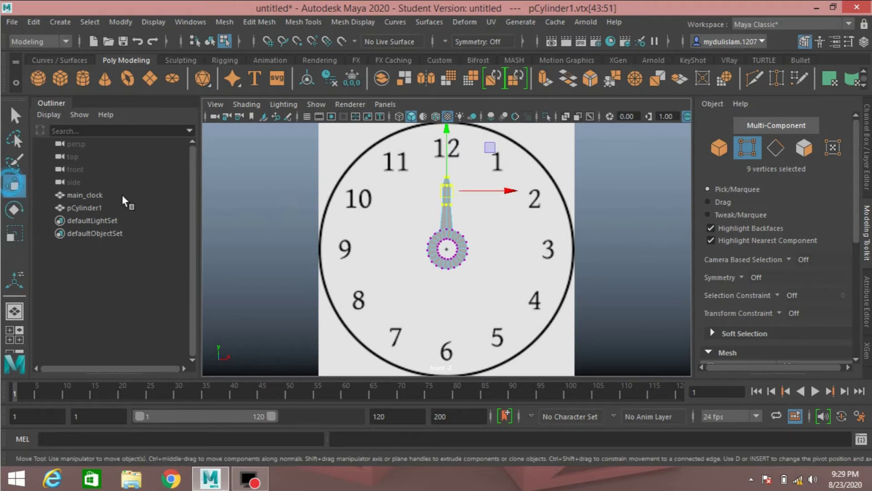
{"action": "left_click", "coordinate": [17, 234]}
{"action": "left_click_drag", "start_coordinate": [446, 132], "coordinate": [447, 97]}
{"action": "left_click", "coordinate": [14, 186]}
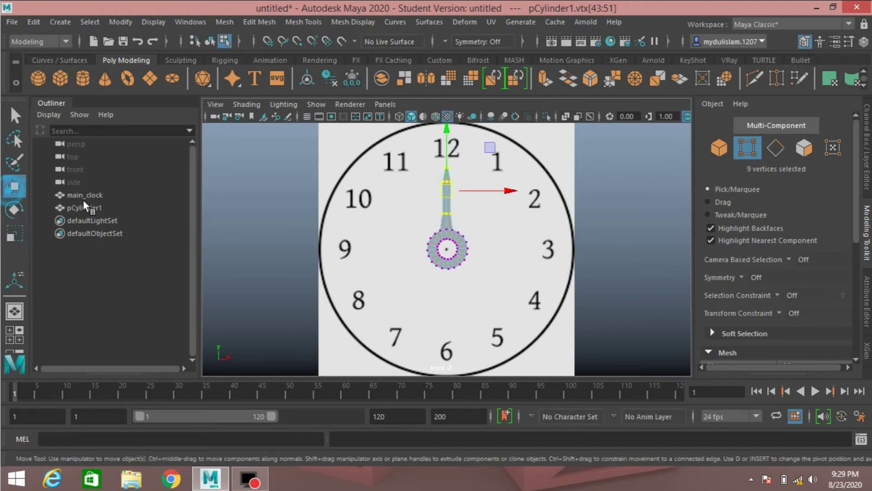
{"action": "left_click_drag", "start_coordinate": [447, 141], "coordinate": [448, 126]}
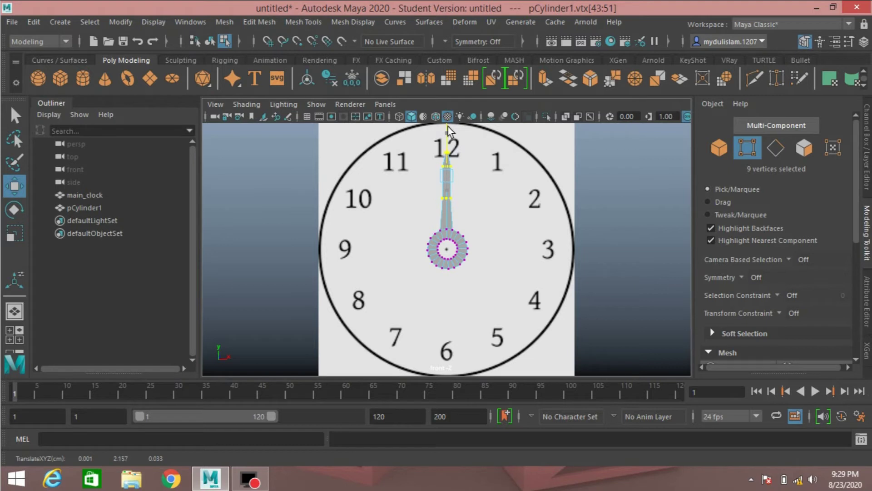
{"action": "left_click_drag", "start_coordinate": [448, 127], "coordinate": [449, 121]}
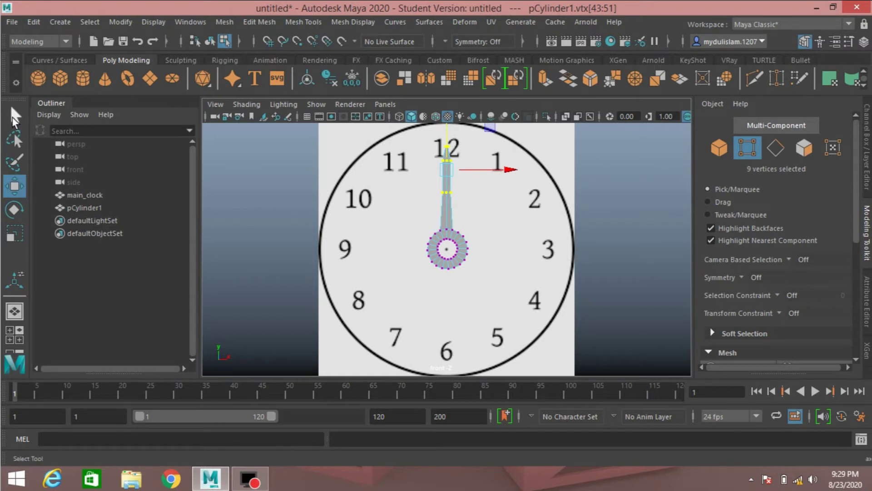
Return to object selection and bring up the perspective view of the clock
{"action": "left_click", "coordinate": [711, 148]}
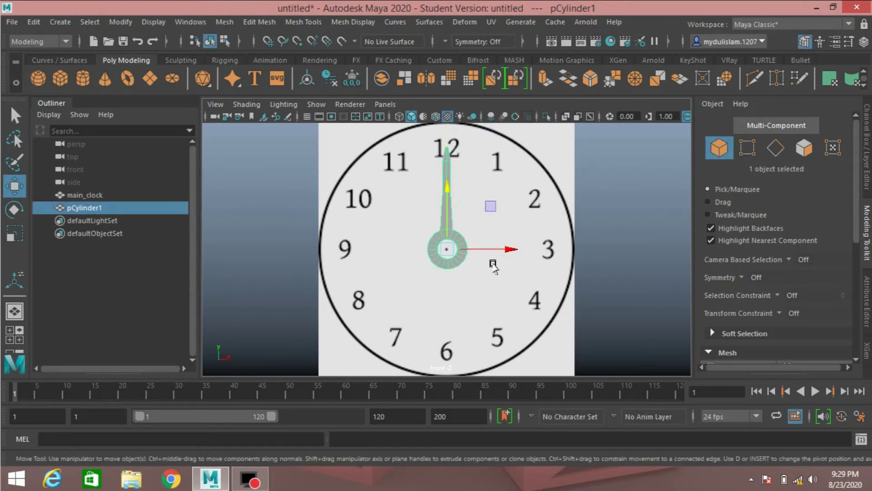
{"action": "left_click_drag", "start_coordinate": [498, 270], "coordinate": [525, 302], "text": "alt"}
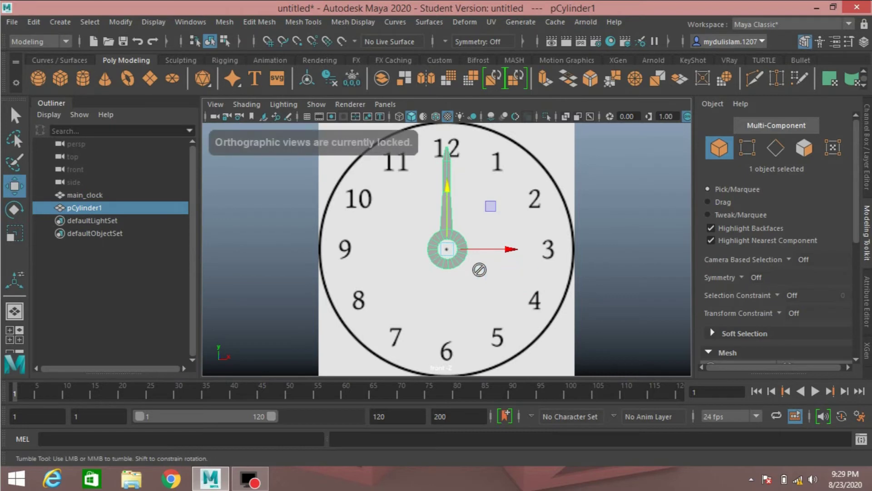
{"action": "key", "text": "space"}
{"action": "key", "text": "space"}
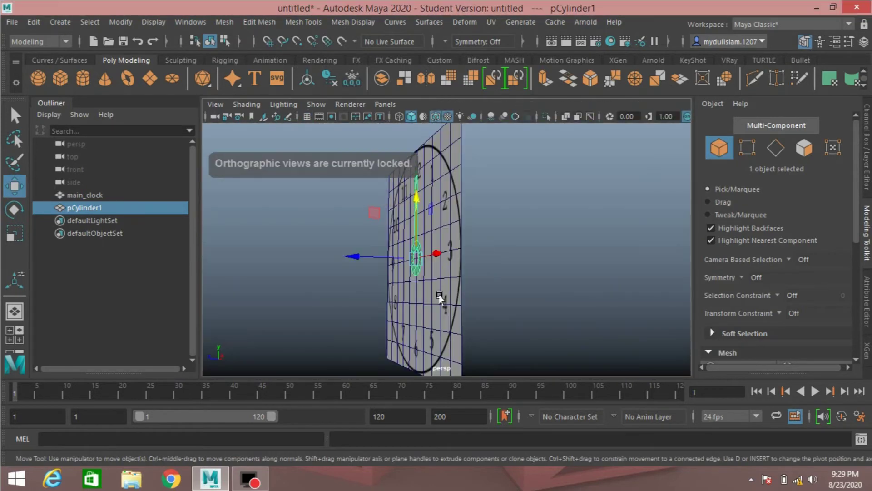
{"action": "left_click_drag", "start_coordinate": [440, 296], "coordinate": [463, 300], "text": "alt"}
{"action": "scroll", "coordinate": [463, 300], "scroll_direction": "up", "scroll_amount": 5}
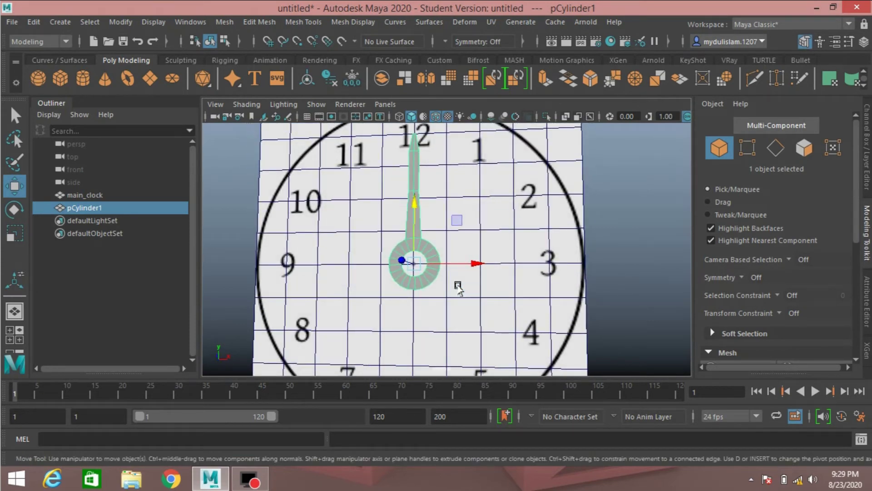
Duplicate the hand and rename the original pCylinder1 to second_handle
{"action": "key", "text": "ctrl+d"}
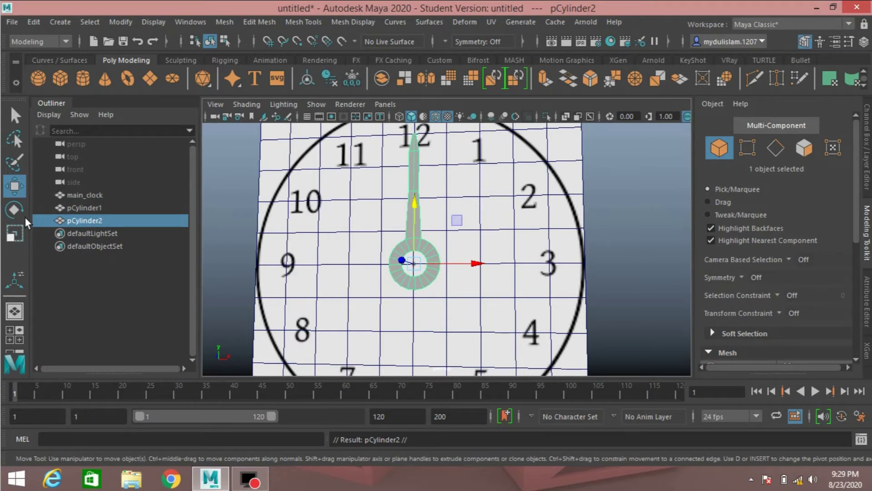
{"action": "left_click", "coordinate": [78, 206]}
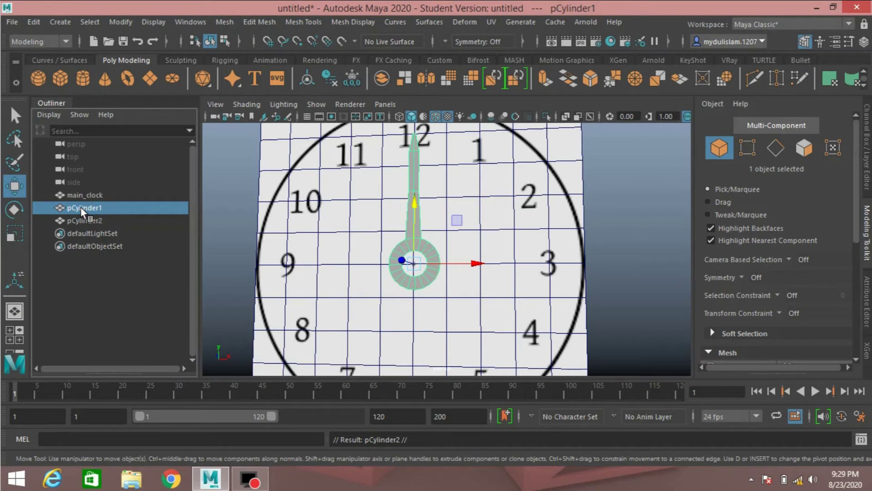
{"action": "double_click", "coordinate": [80, 207]}
{"action": "type", "text": "s"}
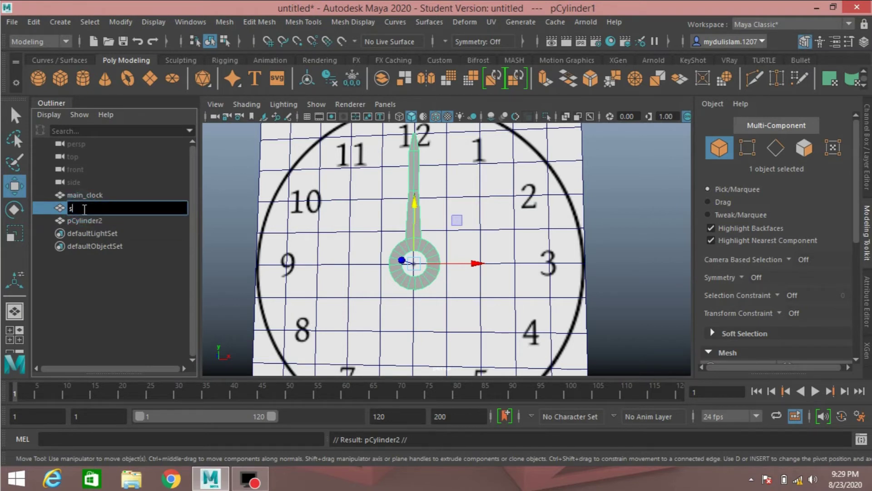
{"action": "type", "text": "econd handle"}
{"action": "key", "text": "Return"}
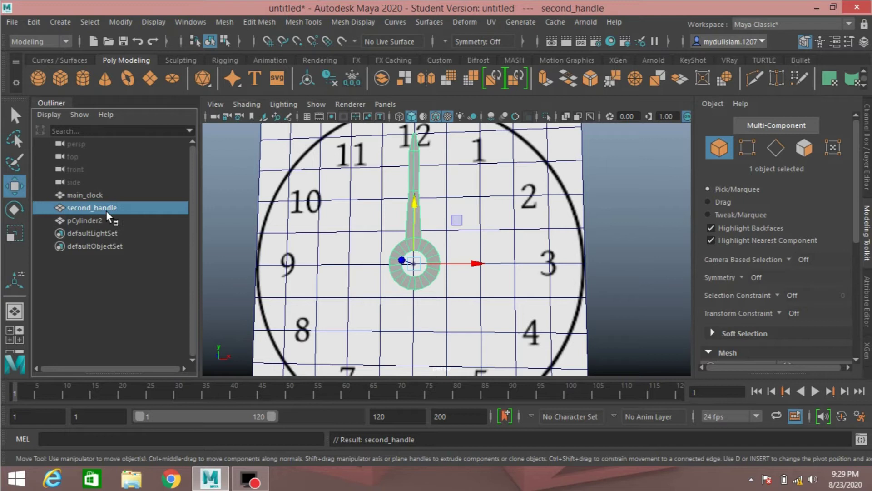
Hide second_handle, select pCylinder2's tip vertices and undo an accidental scale
{"action": "key", "text": "h"}
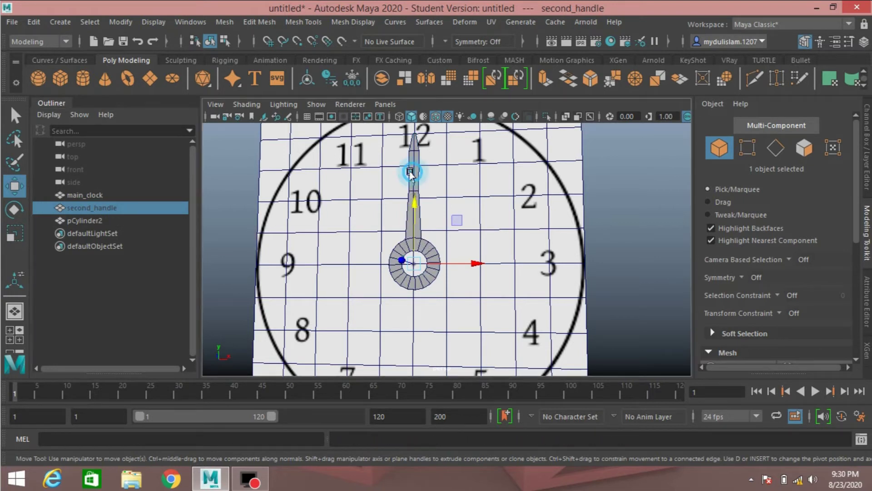
{"action": "left_click", "coordinate": [409, 169]}
{"action": "left_click", "coordinate": [744, 148]}
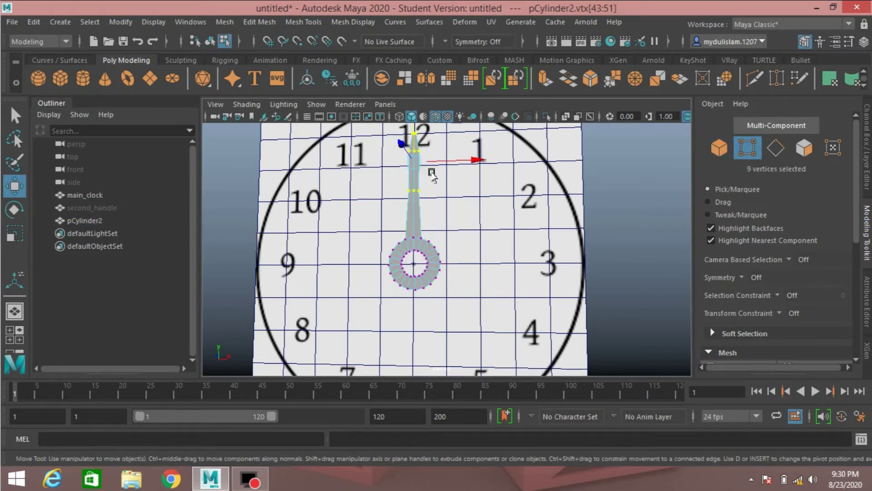
{"action": "left_click", "coordinate": [15, 235]}
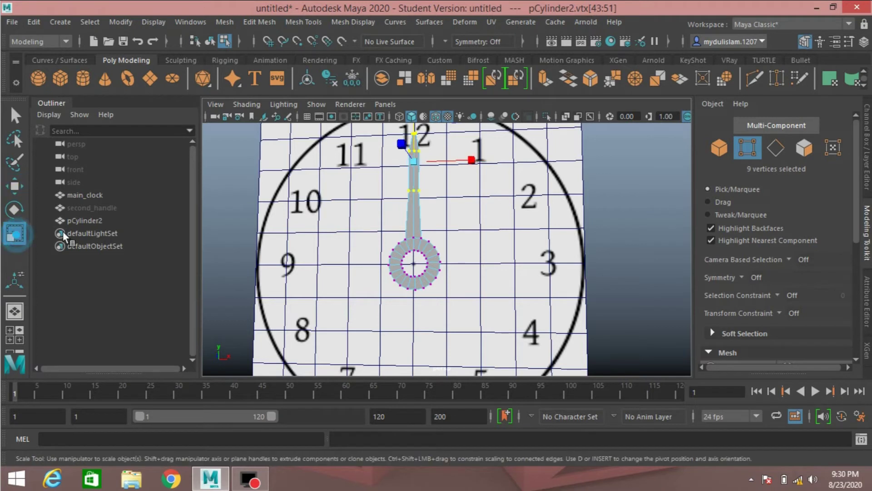
{"action": "left_click_drag", "start_coordinate": [412, 162], "coordinate": [398, 191]}
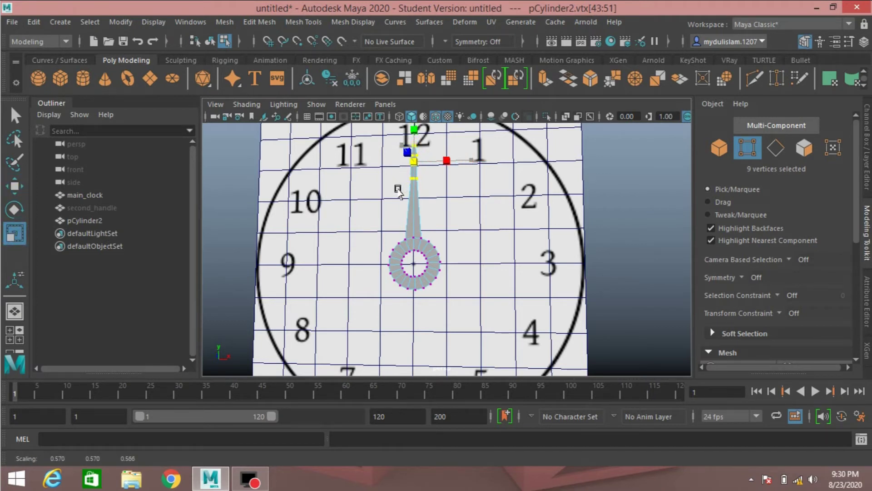
{"action": "key", "text": "ctrl+z"}
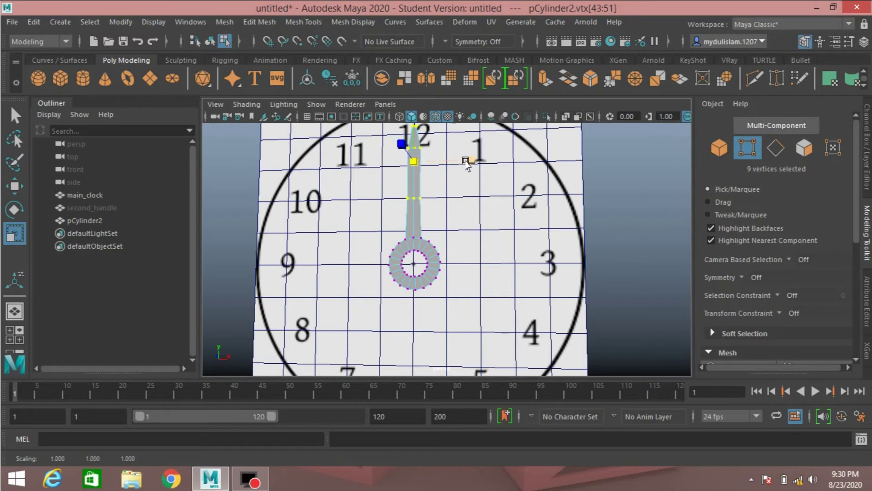
Lower pCylinder2's tip vertices so the hand ends just below the 12
{"action": "left_click", "coordinate": [467, 161]}
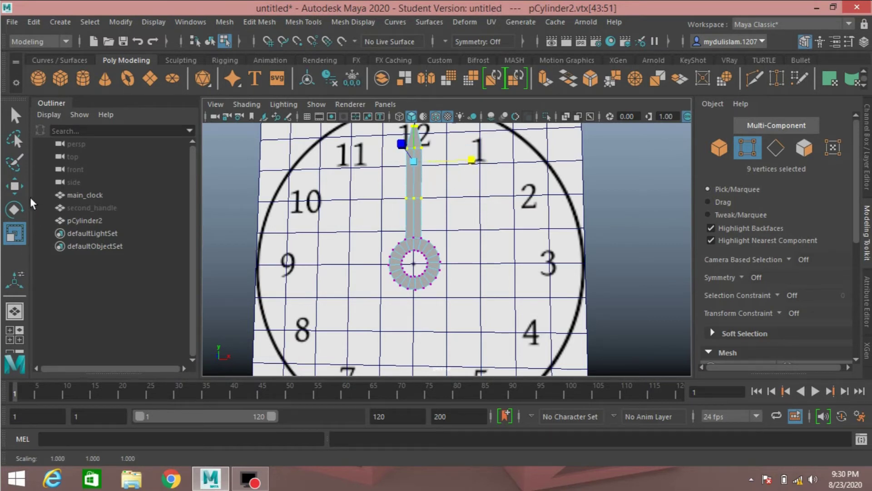
{"action": "left_click", "coordinate": [18, 185]}
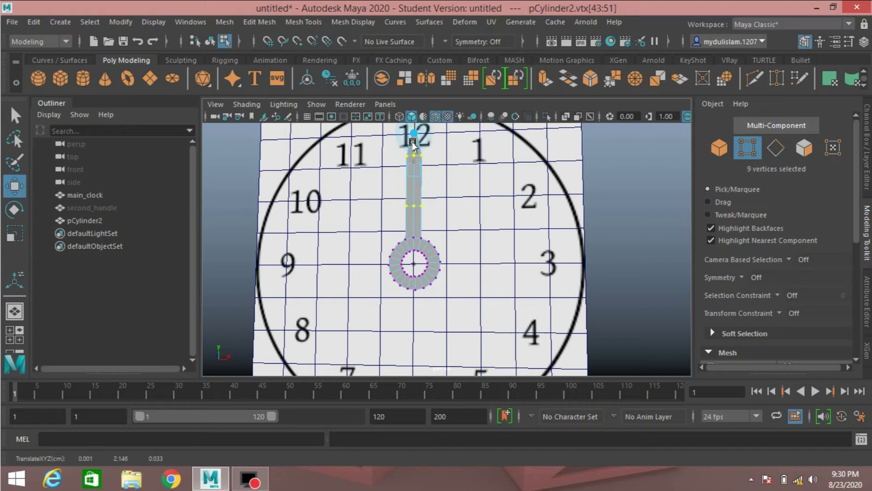
{"action": "left_click_drag", "start_coordinate": [413, 142], "coordinate": [413, 158]}
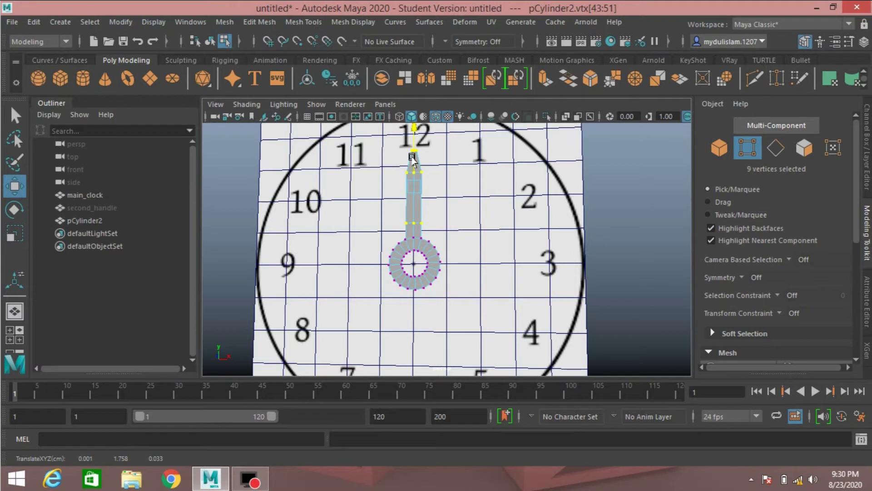
{"action": "left_click_drag", "start_coordinate": [413, 158], "coordinate": [413, 159]}
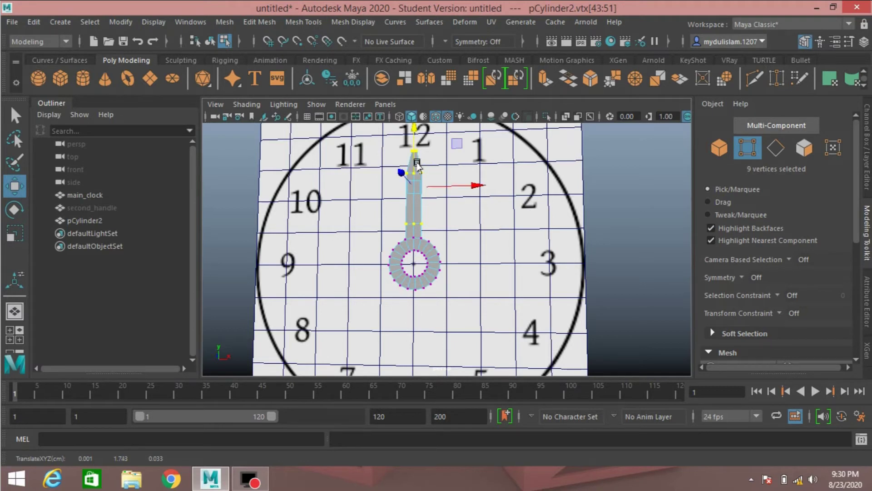
Dismiss the autosave notice and rename the shortened copy to hour_handle
{"action": "left_click", "coordinate": [712, 154]}
{"action": "key", "text": "q"}
{"action": "left_click", "coordinate": [406, 249]}
{"action": "key", "text": "w"}
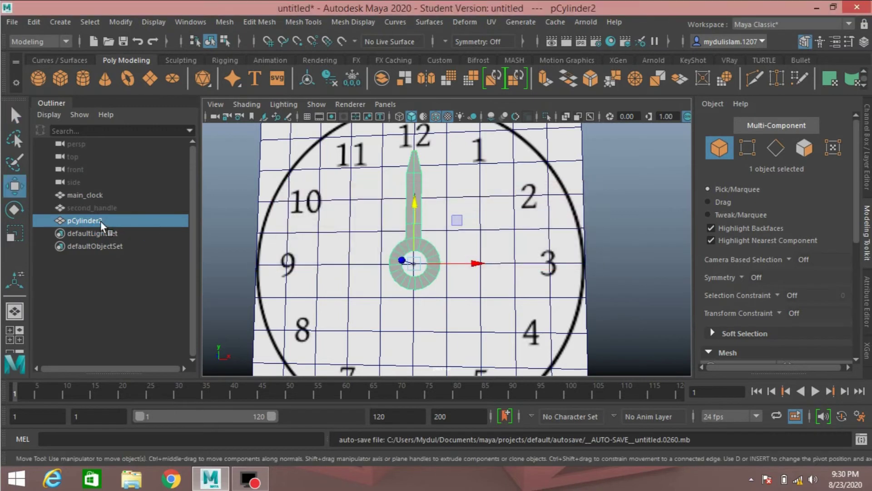
{"action": "double_click", "coordinate": [94, 220]}
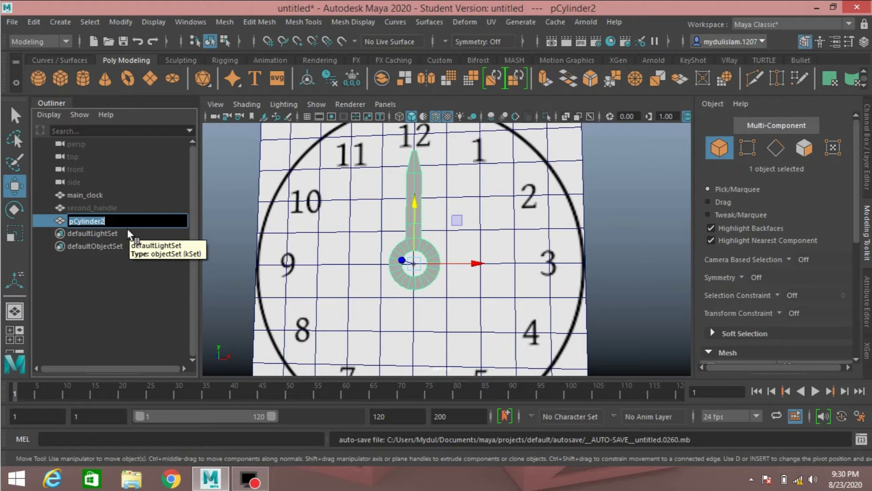
{"action": "type", "text": "hour handle"}
{"action": "key", "text": "Return"}
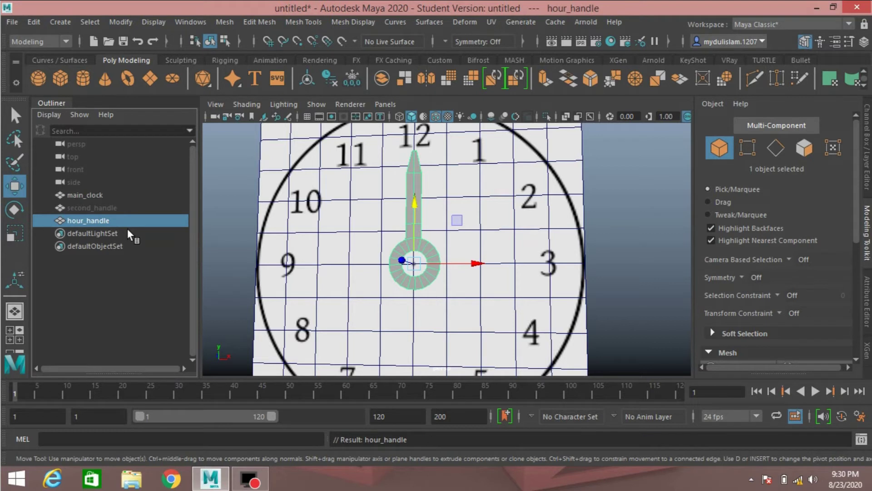
Duplicate hour_handle, hide the original and name the copy minute
{"action": "key", "text": "ctrl+d"}
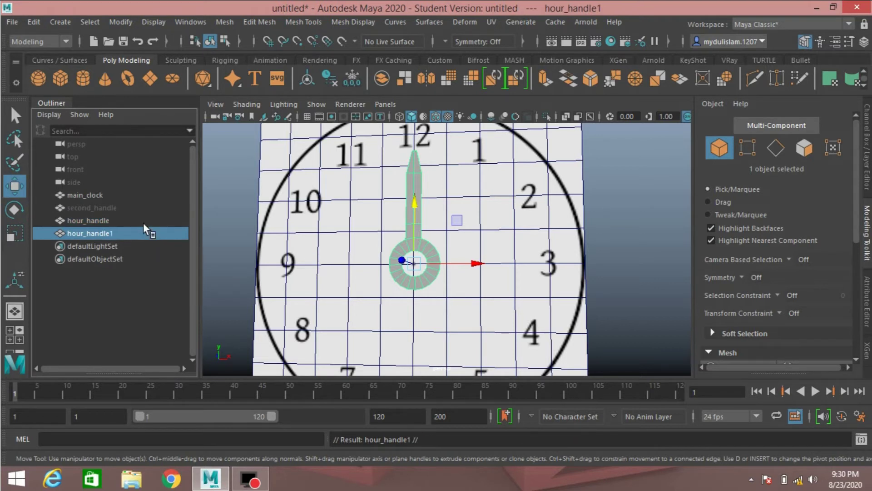
{"action": "left_click", "coordinate": [99, 221]}
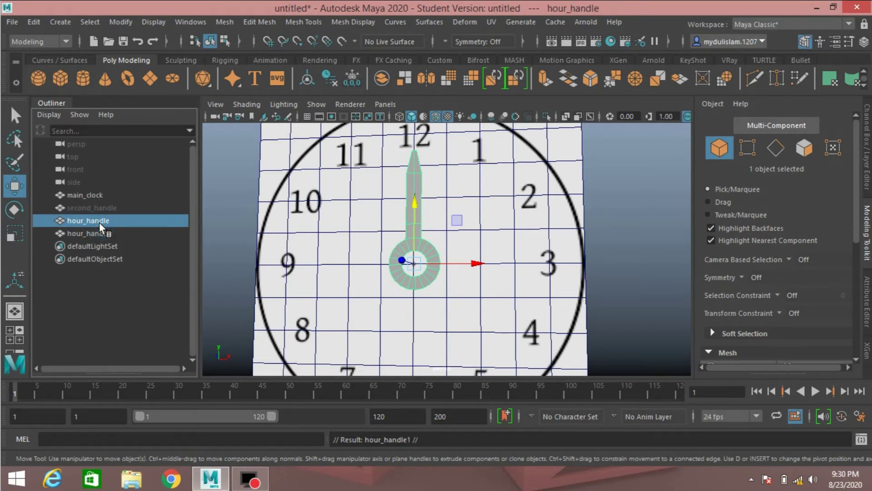
{"action": "key", "text": "h"}
{"action": "double_click", "coordinate": [94, 234]}
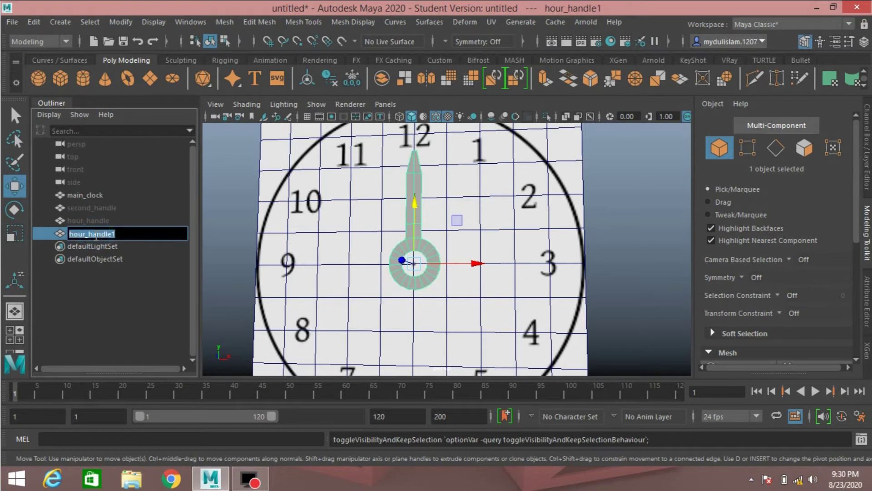
{"action": "type", "text": "minu"}
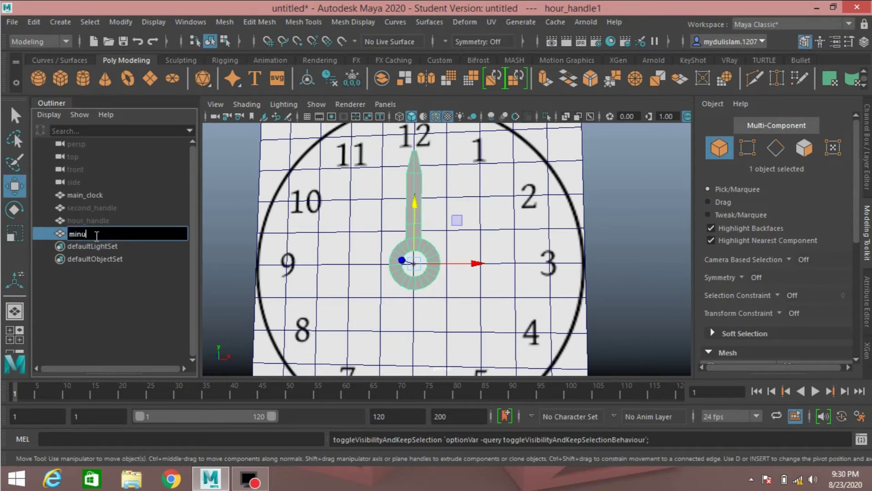
{"action": "type", "text": "te"}
{"action": "key", "text": "Return"}
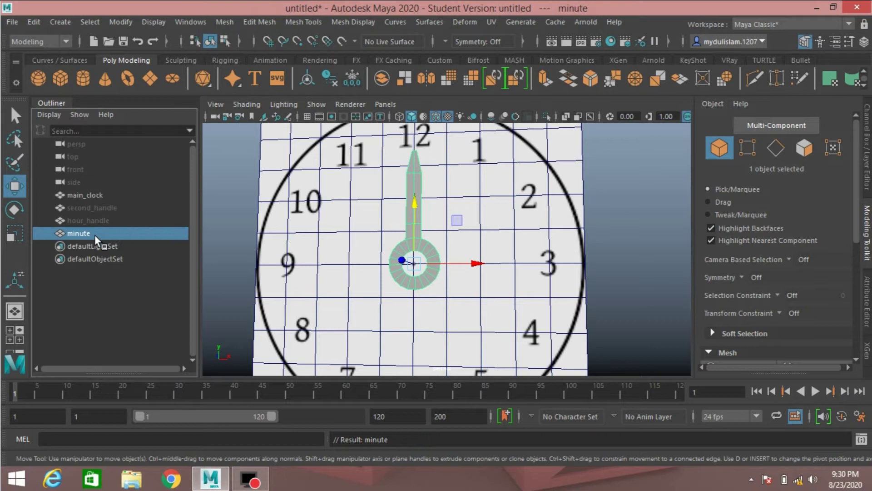
Scale the minute hand's tip vertices narrower in X
{"action": "left_click", "coordinate": [742, 149]}
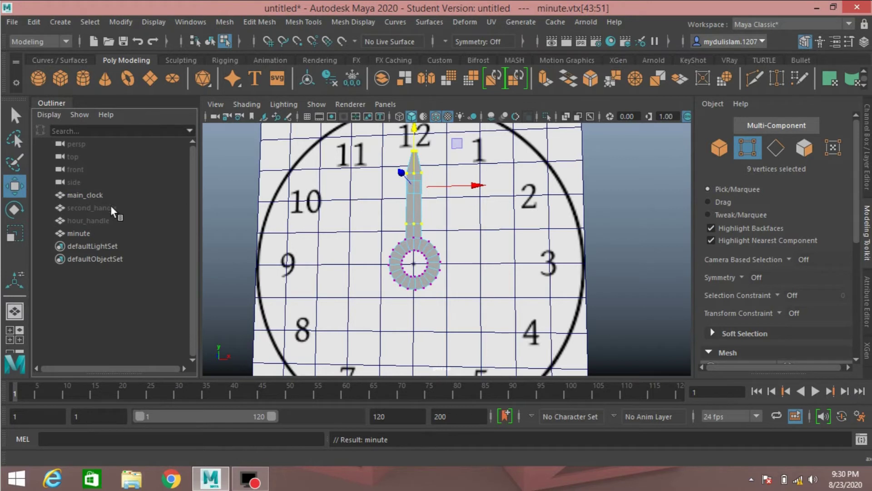
{"action": "left_click", "coordinate": [23, 235]}
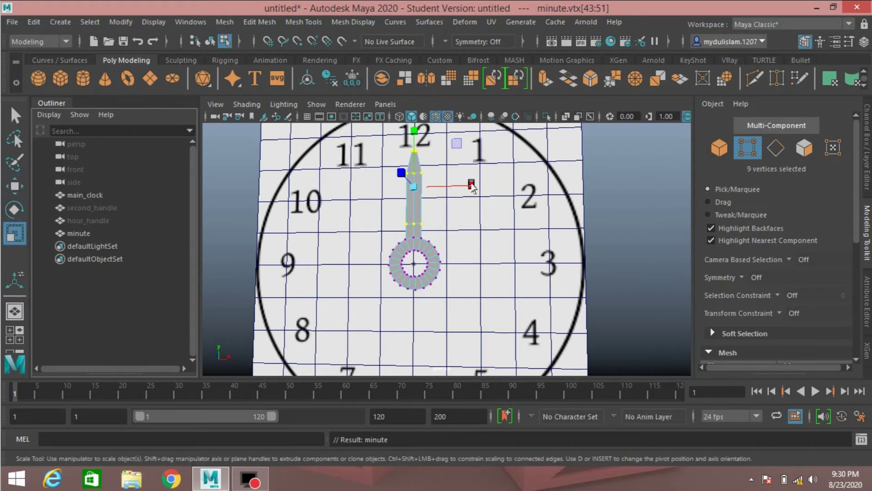
{"action": "left_click_drag", "start_coordinate": [472, 185], "coordinate": [459, 190]}
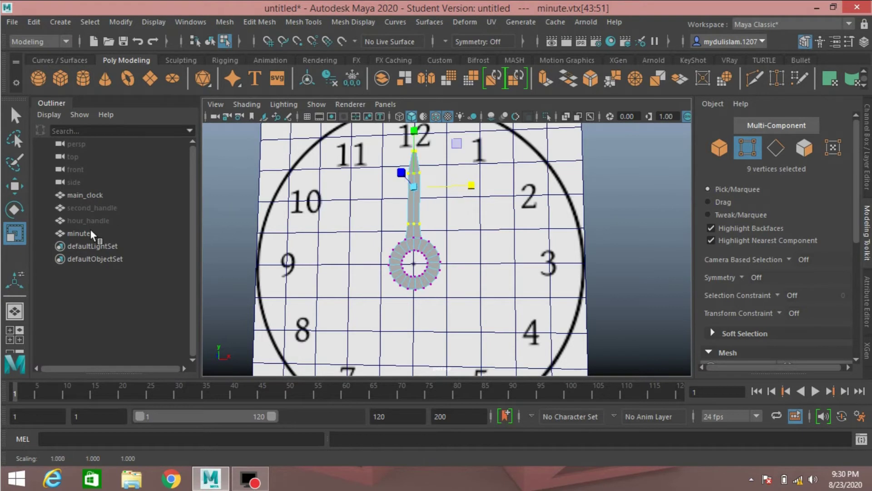
{"action": "scroll", "coordinate": [391, 238], "scroll_direction": "up", "scroll_amount": 3}
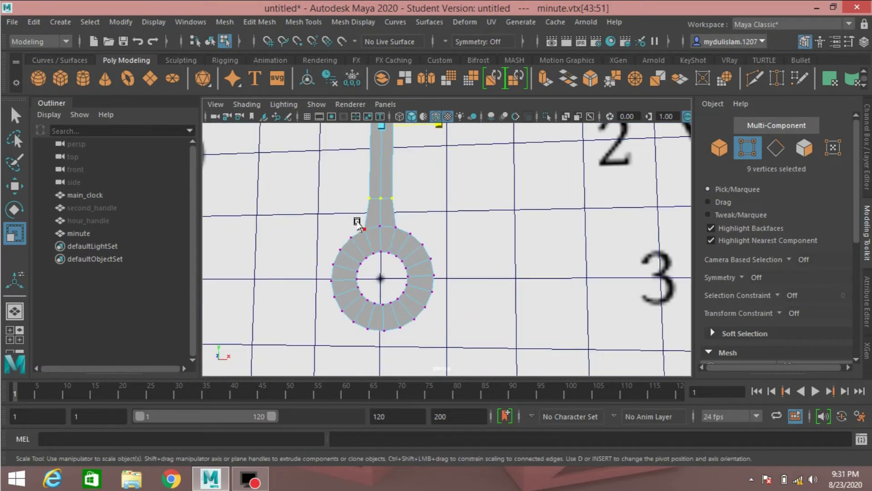
Scale the two base vertices where the shaft meets the ring inward to about 0.758
{"action": "left_click", "coordinate": [364, 228]}
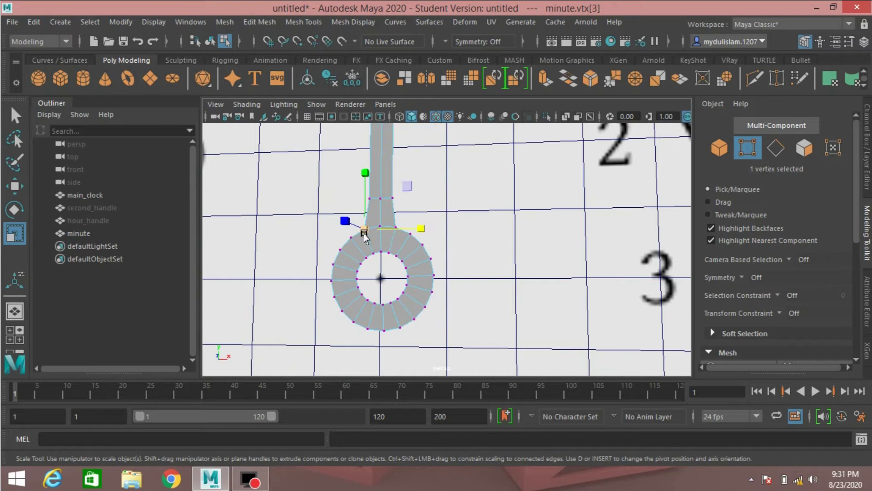
{"action": "left_click", "coordinate": [12, 187]}
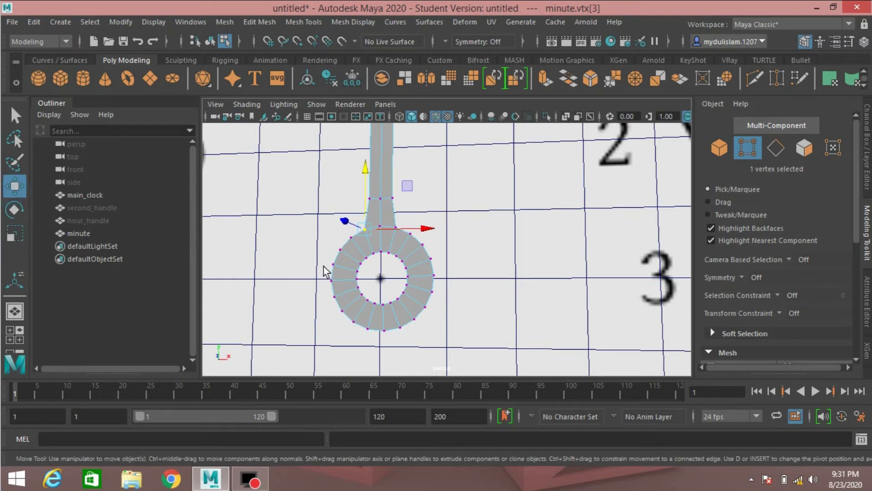
{"action": "left_click", "coordinate": [394, 227], "text": "shift"}
{"action": "left_click", "coordinate": [18, 228]}
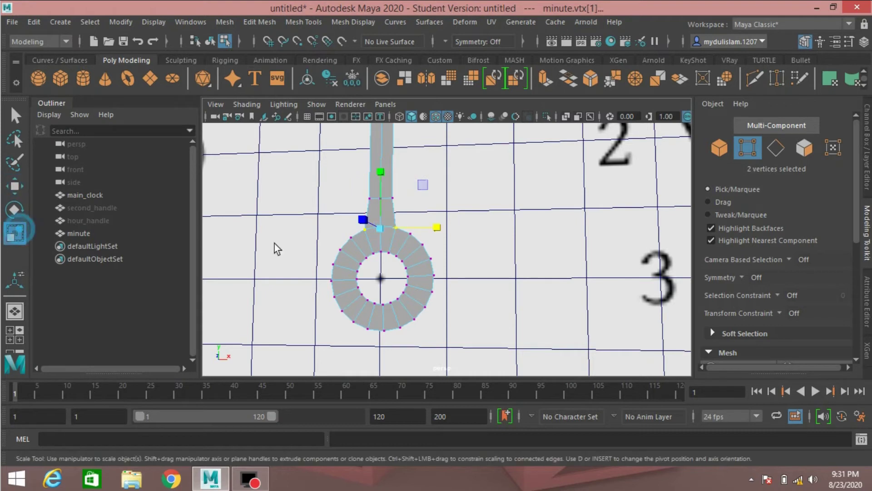
{"action": "left_click_drag", "start_coordinate": [438, 225], "coordinate": [426, 231]}
Unhide second_handle and hour_handle from the Outliner
{"action": "left_click", "coordinate": [718, 148]}
{"action": "scroll", "coordinate": [473, 254], "scroll_direction": "down", "scroll_amount": 3}
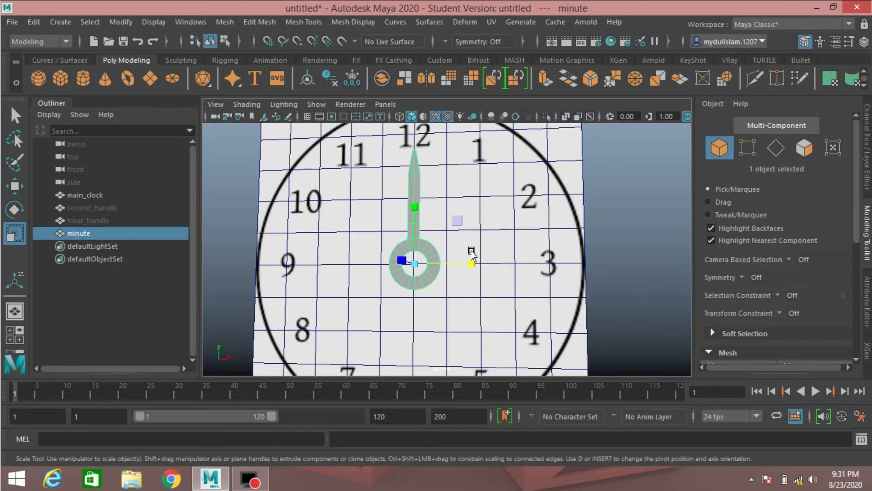
{"action": "left_click", "coordinate": [82, 209]}
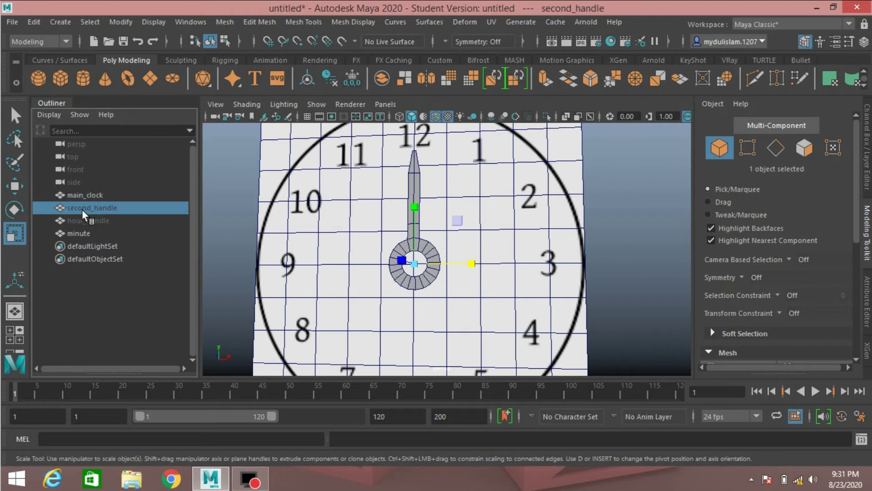
{"action": "left_click", "coordinate": [86, 219]}
{"action": "key", "text": "h"}
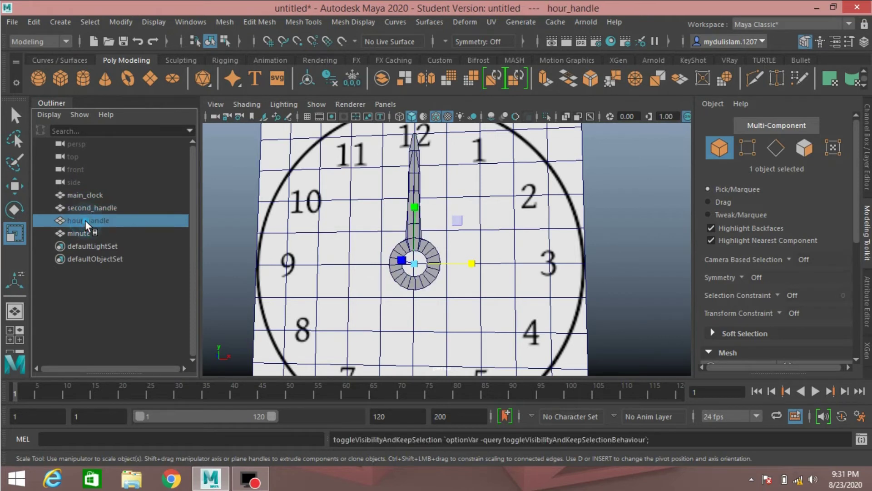
Rename the minute object to minute_handle
{"action": "double_click", "coordinate": [93, 233]}
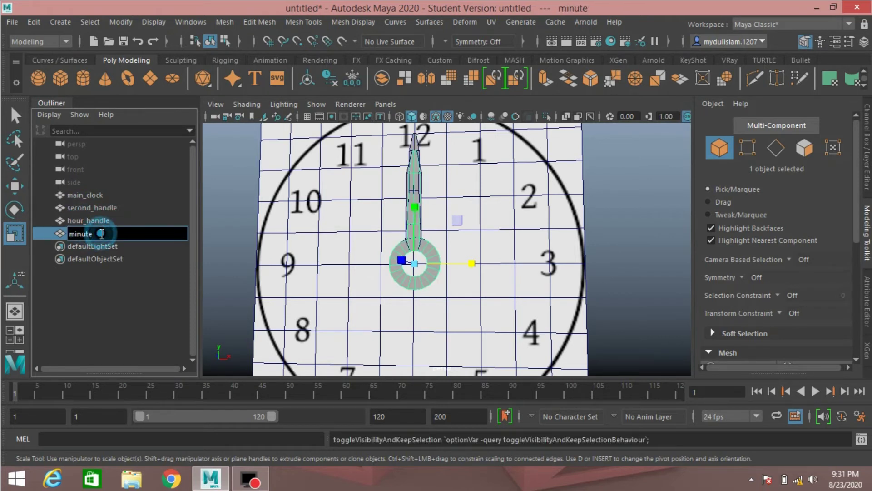
{"action": "type", "text": "ha"}
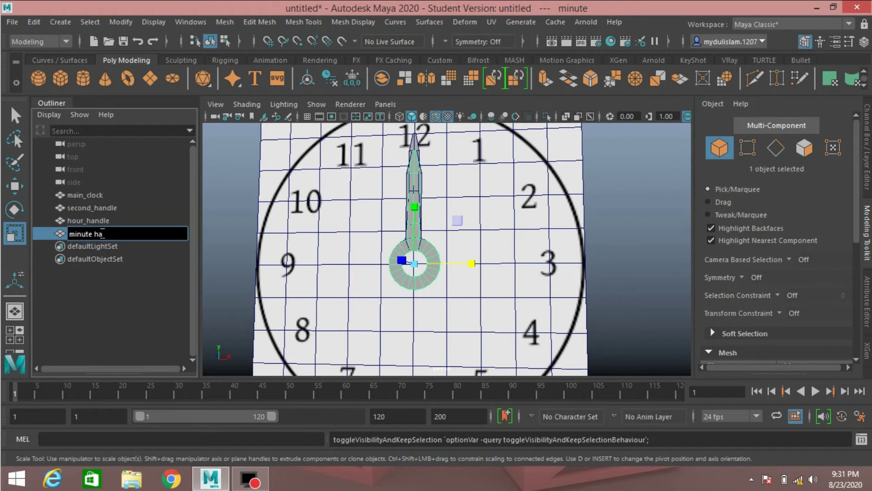
{"action": "type", "text": "ndle"}
{"action": "key", "text": "Return"}
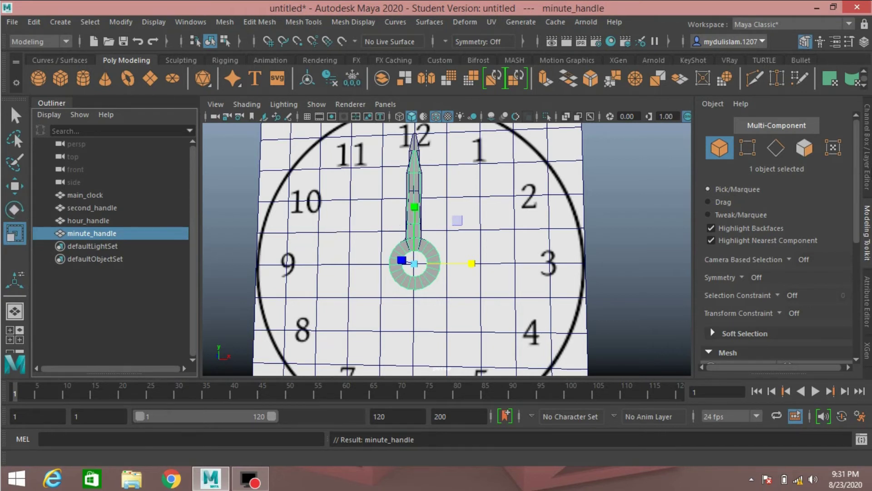
Show the Channel Box, swing minute_handle around the dial, then undo back to Rotate Z 0
{"action": "left_click", "coordinate": [868, 150]}
{"action": "left_click", "coordinate": [14, 210]}
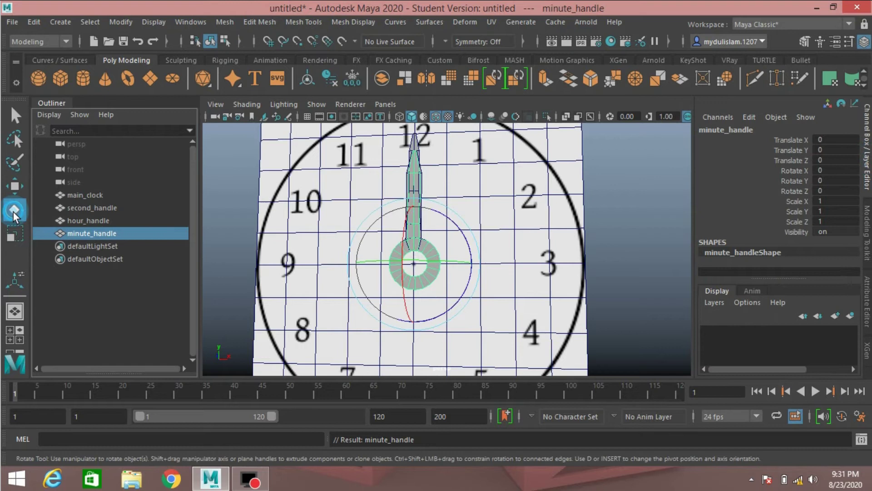
{"action": "left_click_drag", "start_coordinate": [461, 230], "coordinate": [463, 234]}
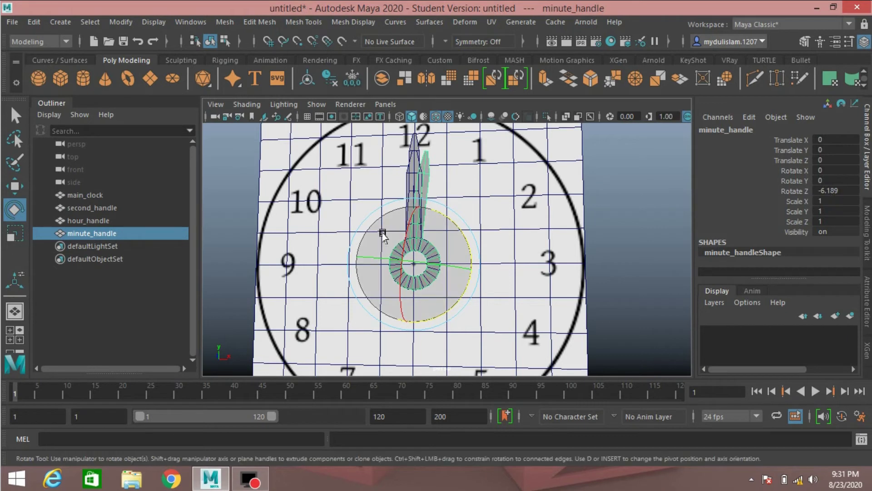
{"action": "left_click_drag", "start_coordinate": [452, 229], "coordinate": [454, 236]}
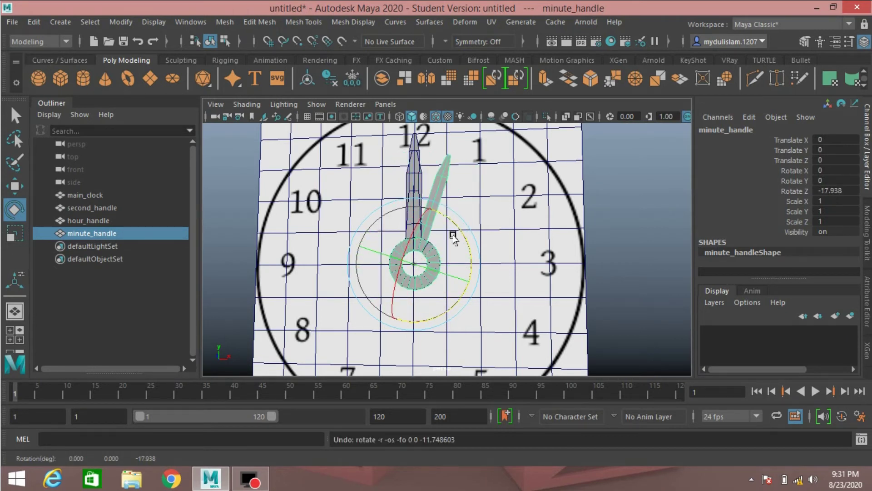
{"action": "key", "text": "ctrl+z"}
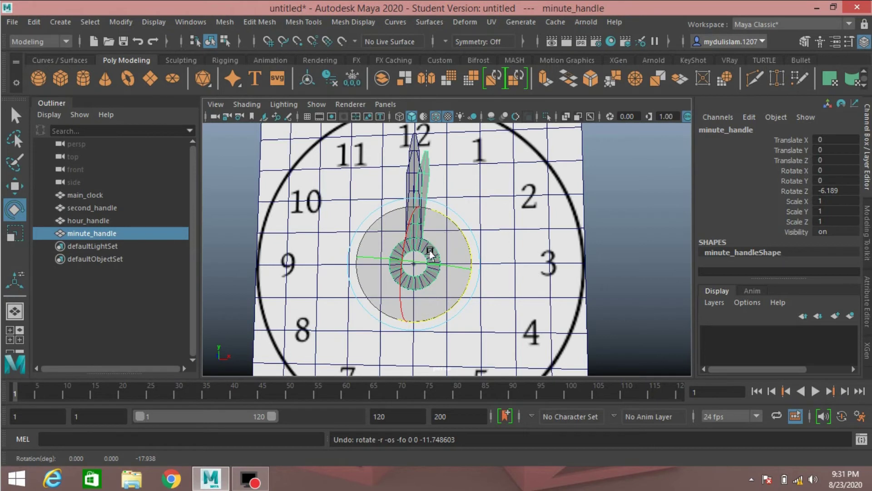
{"action": "key", "text": "ctrl+z"}
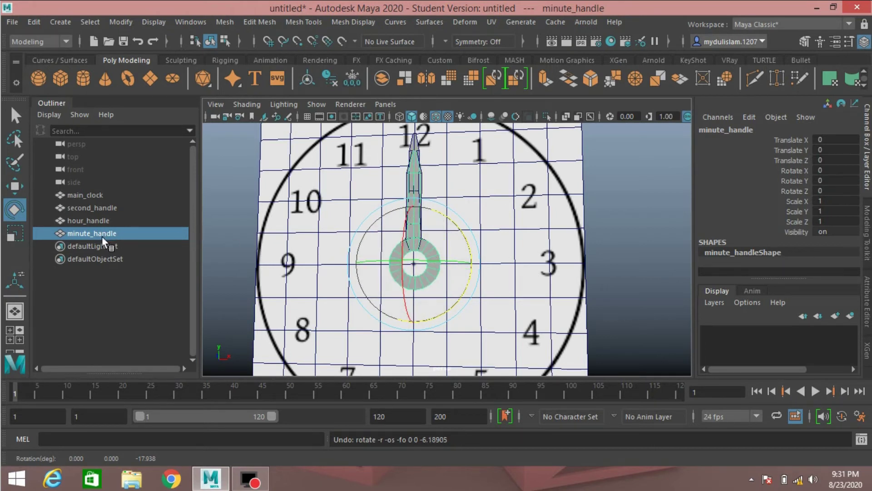
Freeze transformations on main_clock and the three hands, then reselect main_clock alone
{"action": "left_click_drag", "start_coordinate": [83, 194], "coordinate": [91, 231]}
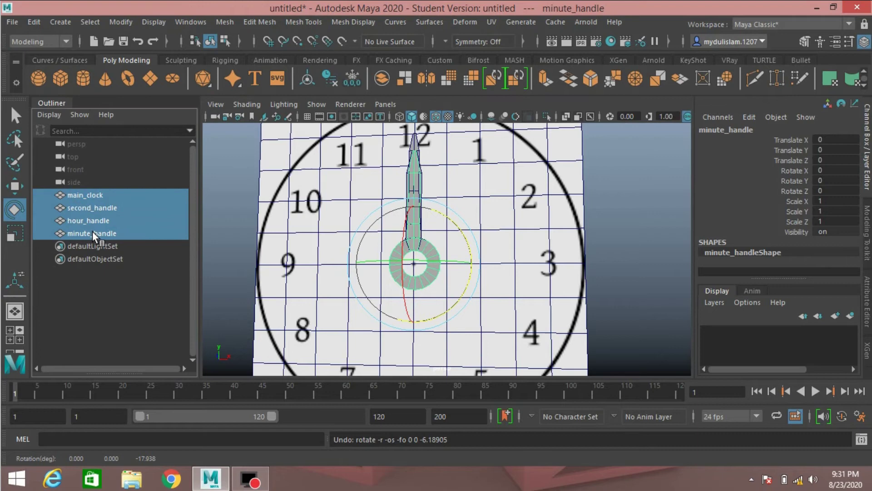
{"action": "left_click", "coordinate": [114, 22]}
{"action": "left_click", "coordinate": [150, 81]}
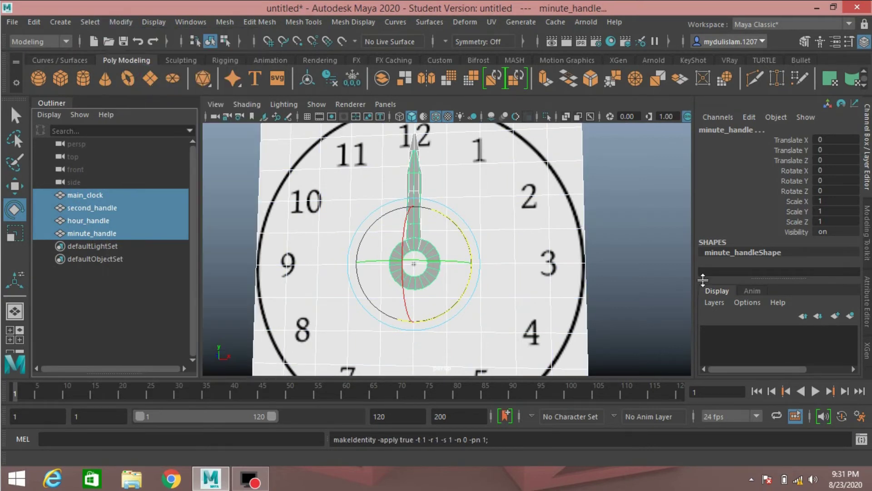
{"action": "left_click", "coordinate": [646, 235]}
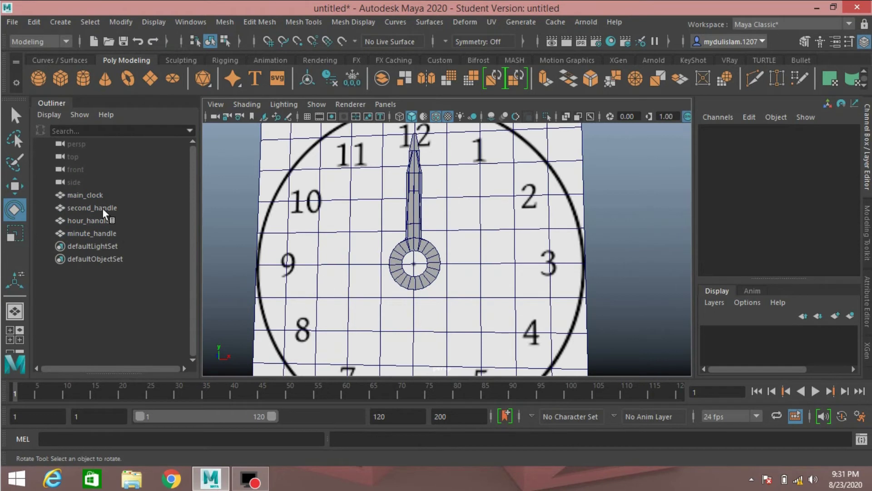
{"action": "left_click", "coordinate": [93, 191]}
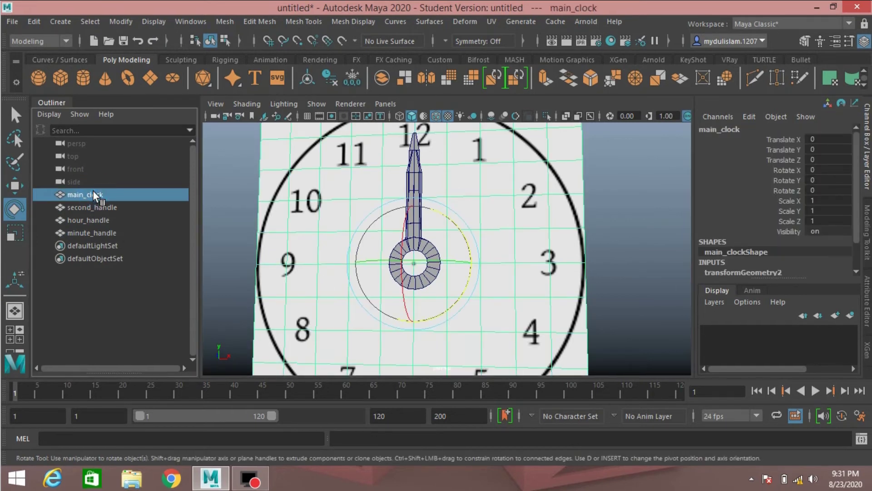
Create group1, take main_clock back out of it, and move hour_handle inside
{"action": "key", "text": "ctrl+g"}
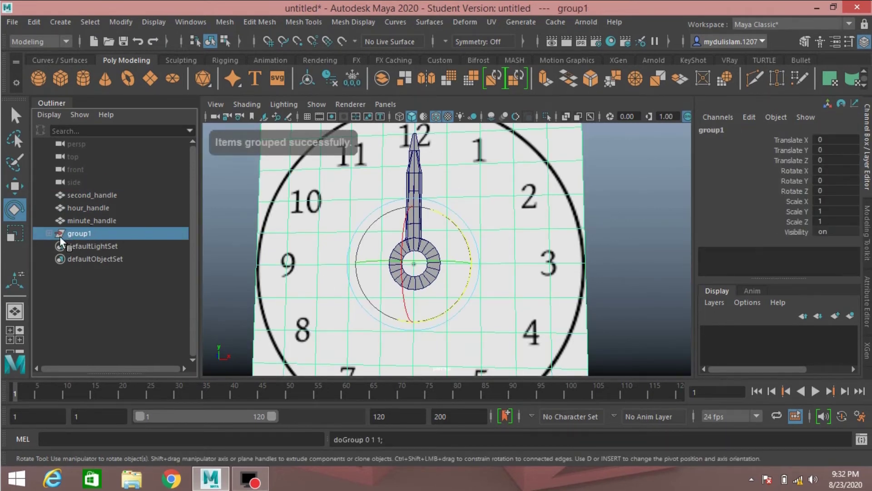
{"action": "left_click", "coordinate": [50, 230]}
{"action": "left_click", "coordinate": [78, 246]}
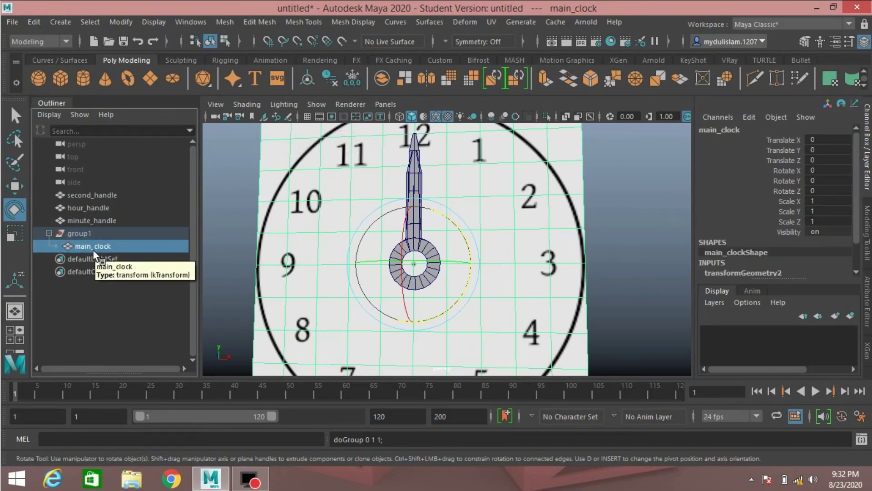
{"action": "key", "text": "shift+p"}
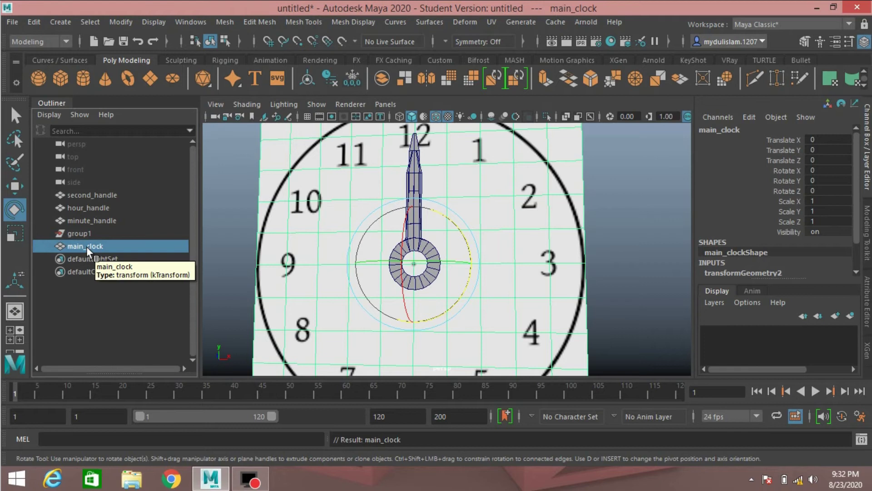
{"action": "left_click", "coordinate": [86, 207]}
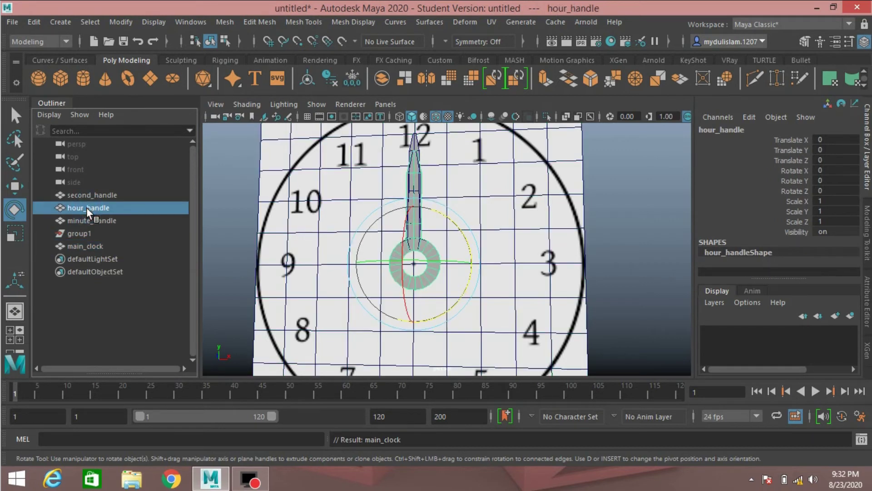
{"action": "middle_click_drag", "start_coordinate": [86, 207], "coordinate": [83, 231]}
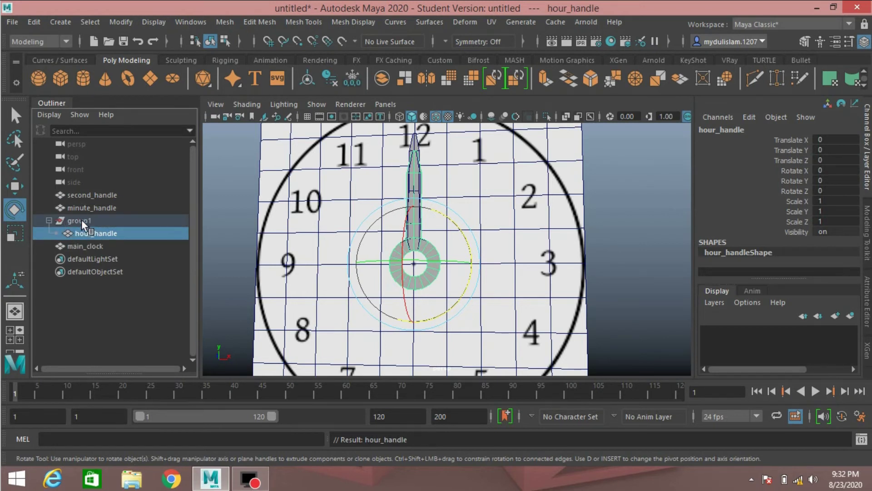
Rename group1 to timer and parent minute_handle and second_handle under it
{"action": "double_click", "coordinate": [81, 219]}
{"action": "type", "text": "timer"}
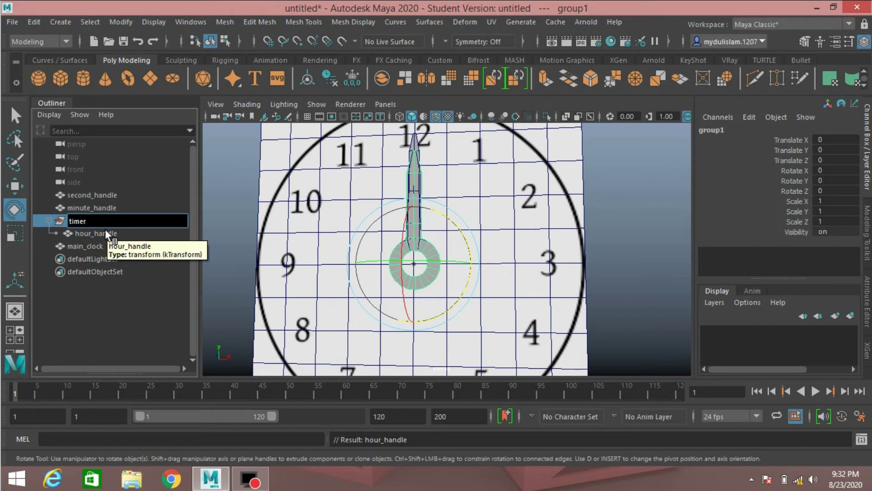
{"action": "key", "text": "Return"}
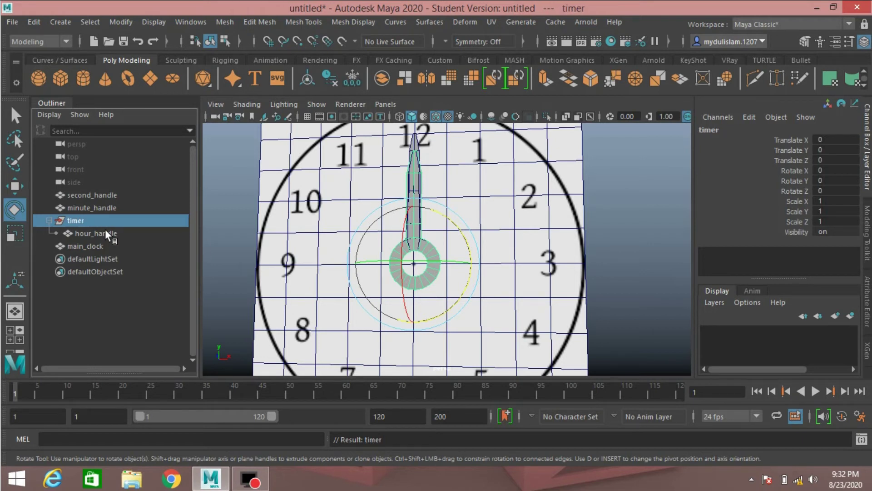
{"action": "left_click_drag", "start_coordinate": [93, 205], "coordinate": [91, 224]}
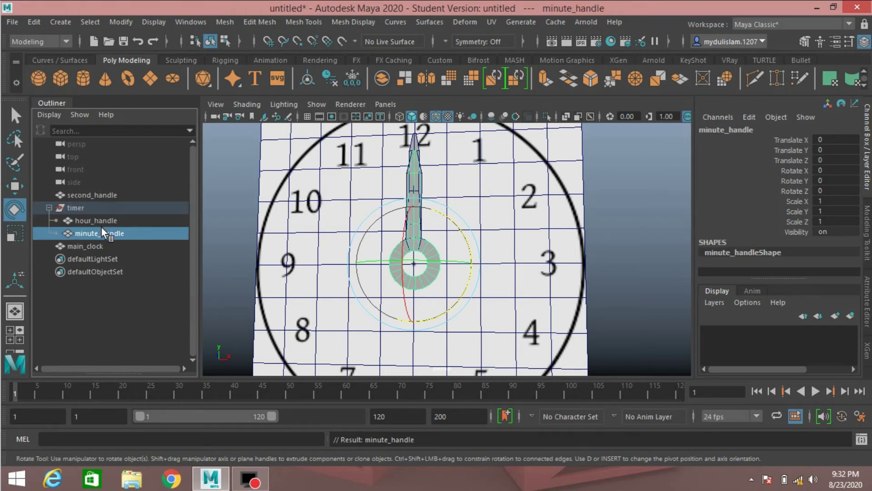
{"action": "left_click_drag", "start_coordinate": [81, 192], "coordinate": [85, 211]}
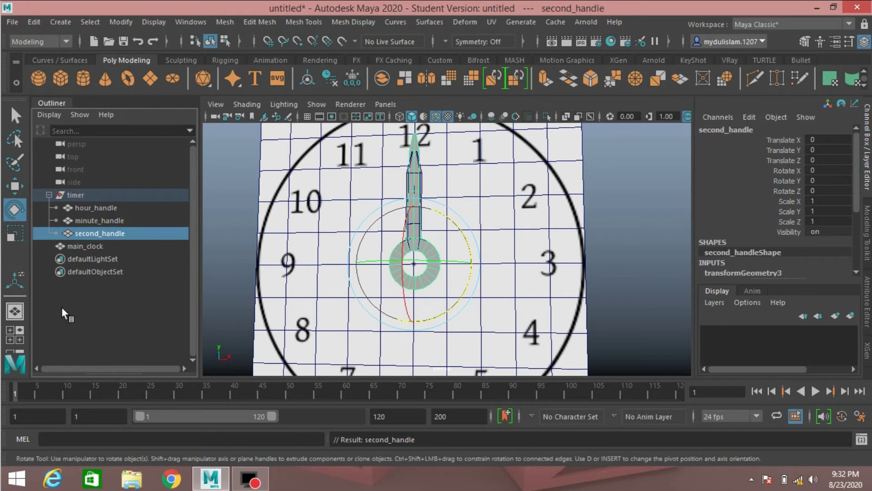
Parent main_clock under the timer group and reframe the clock in the viewport
{"action": "left_click_drag", "start_coordinate": [76, 246], "coordinate": [77, 198]}
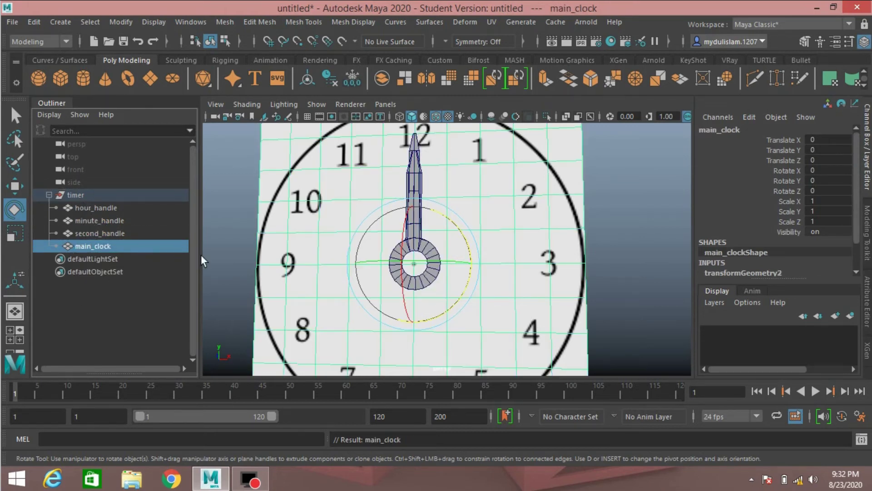
{"action": "scroll", "coordinate": [514, 241], "scroll_direction": "down", "scroll_amount": 4}
{"action": "mouse_move", "coordinate": [572, 253]}
{"action": "left_mouse_down", "text": "alt"}
{"action": "mouse_move", "coordinate": [554, 270]}
{"action": "mouse_move", "coordinate": [583, 262]}
{"action": "mouse_move", "coordinate": [584, 253]}
{"action": "left_mouse_up", "text": "alt"}
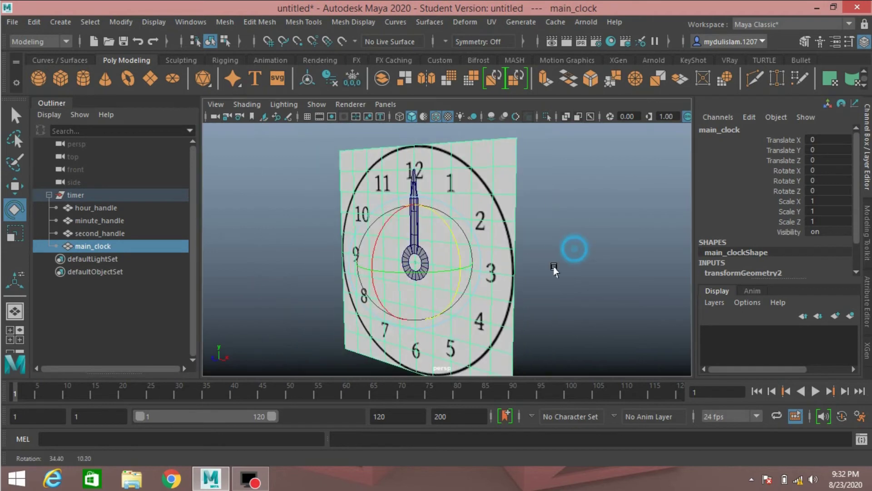
{"action": "scroll", "coordinate": [570, 263], "scroll_direction": "down", "scroll_amount": 2}
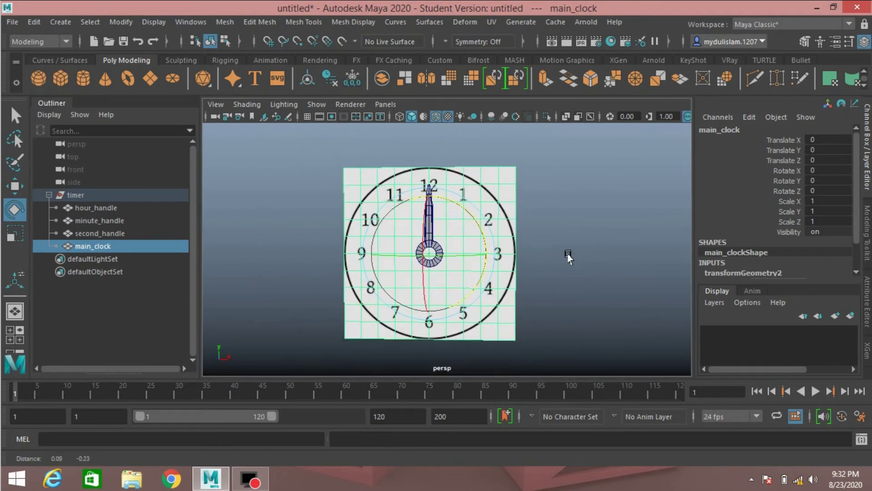
{"action": "middle_click_drag", "start_coordinate": [568, 257], "coordinate": [560, 252], "text": "alt"}
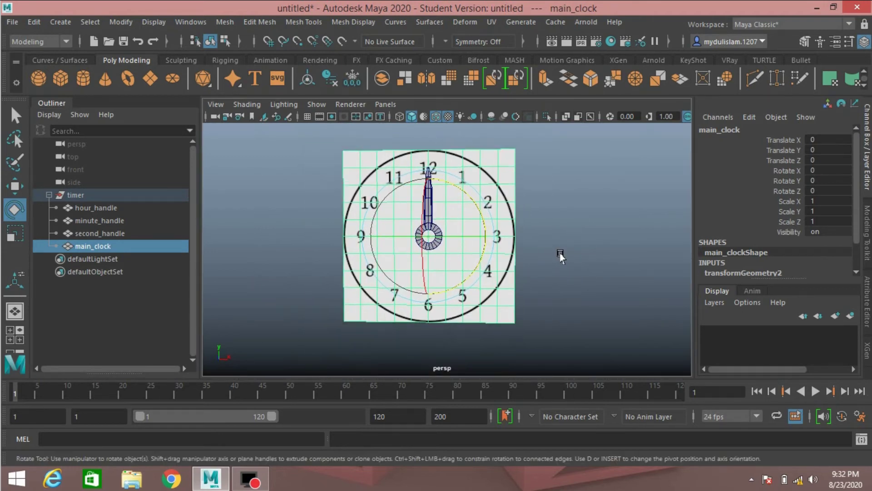
Test-rotate hour_handle, then undo so it points back up at 12
{"action": "left_click", "coordinate": [102, 207]}
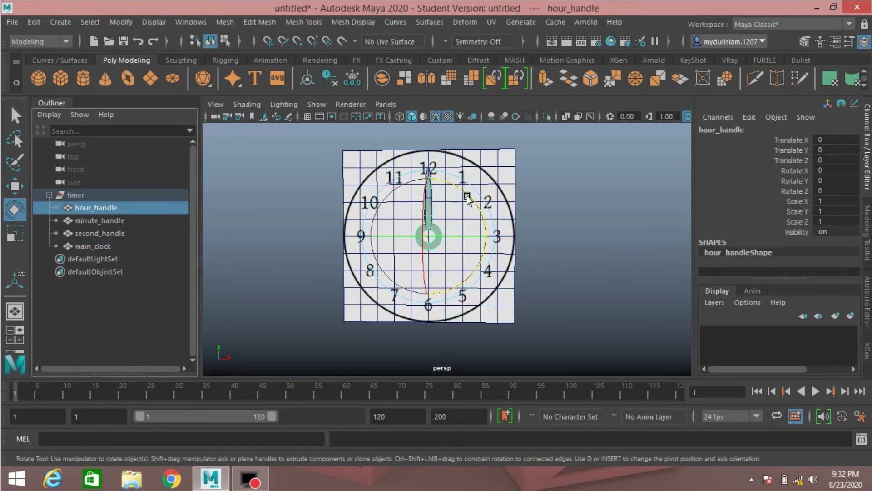
{"action": "scroll", "coordinate": [371, 242], "scroll_direction": "up", "scroll_amount": 3}
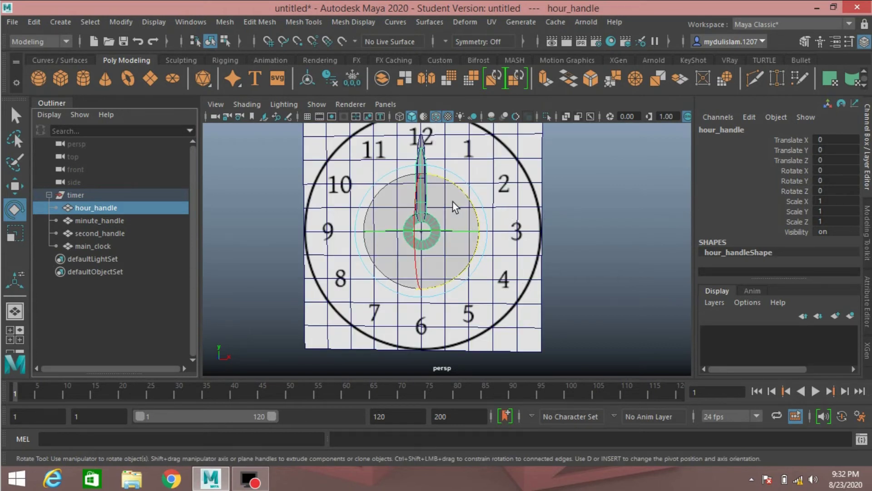
{"action": "left_click_drag", "start_coordinate": [462, 193], "coordinate": [471, 204]}
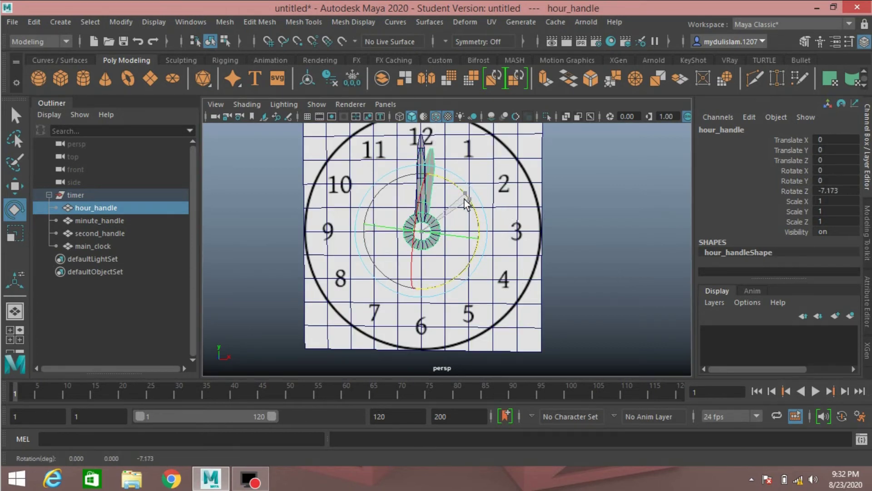
{"action": "key", "text": "ctrl+z"}
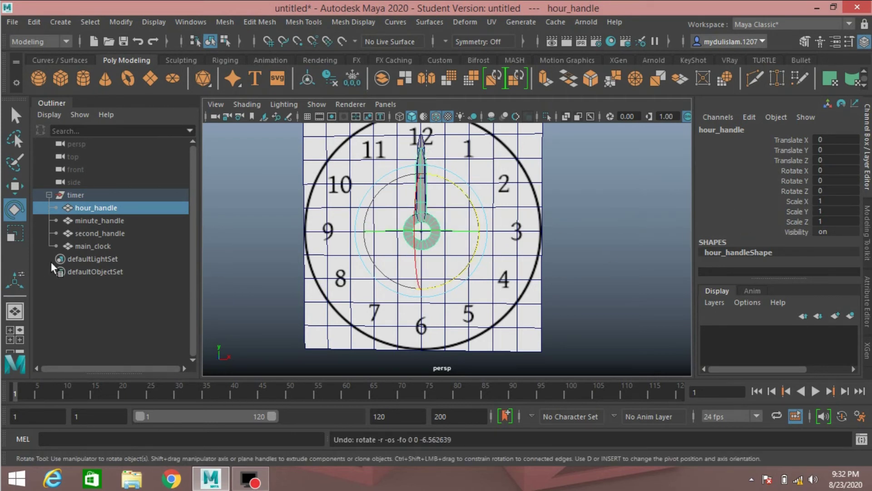
{"action": "left_click", "coordinate": [81, 209]}
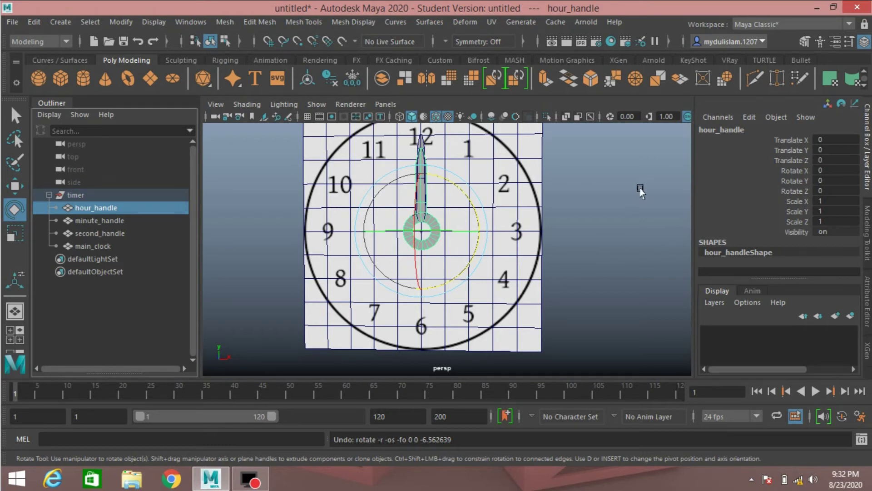
Open the Expression Editor for hour_handle's Rotate Z channel and move the window higher
{"action": "left_click", "coordinate": [795, 192]}
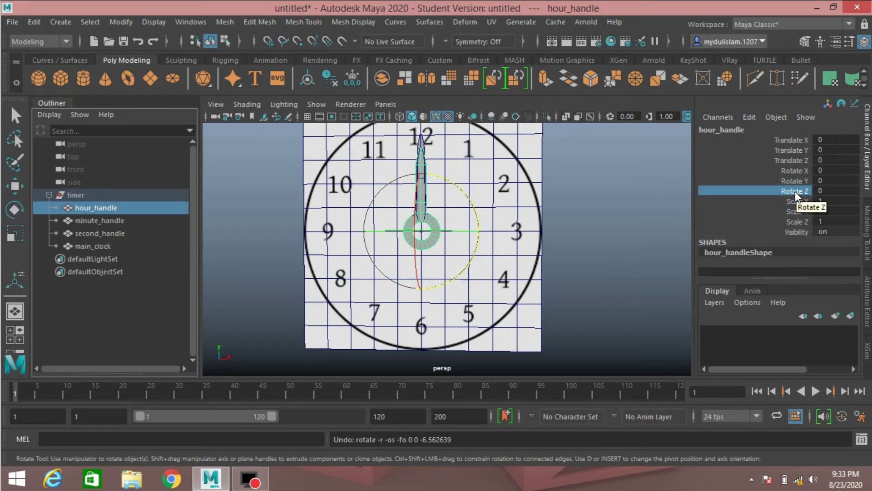
{"action": "right_click", "coordinate": [794, 192]}
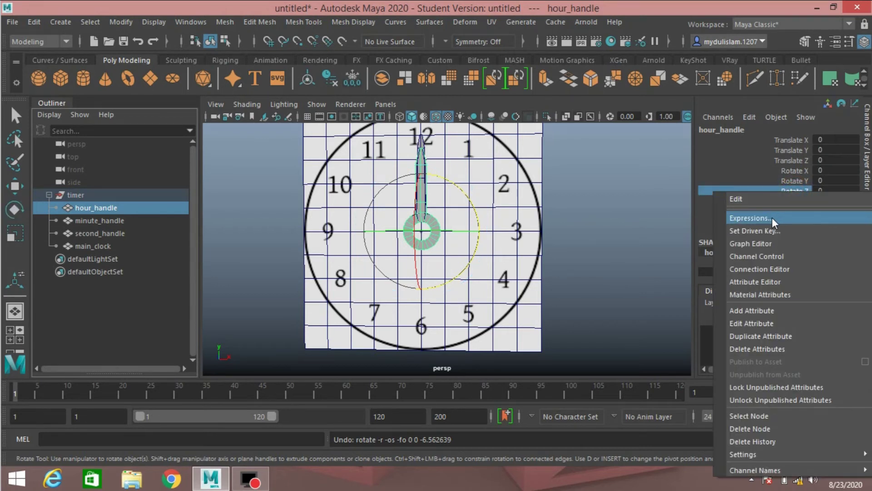
{"action": "left_click", "coordinate": [765, 218]}
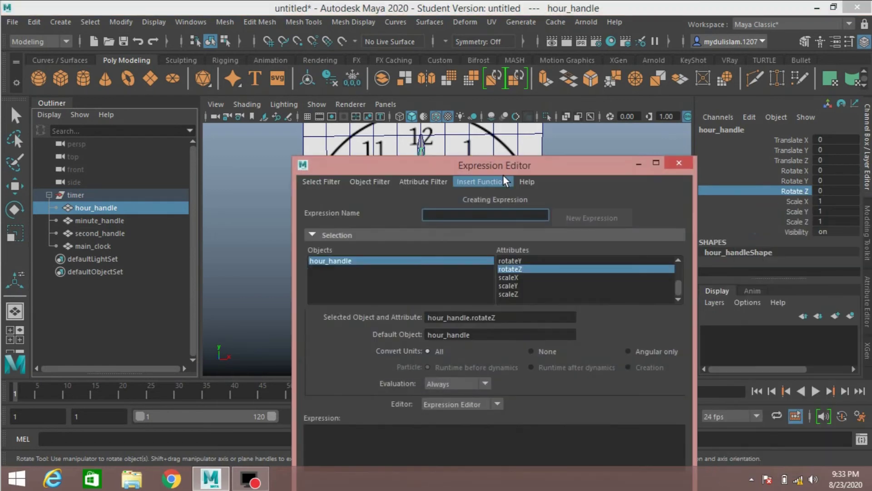
{"action": "left_click_drag", "start_coordinate": [514, 159], "coordinate": [512, 136]}
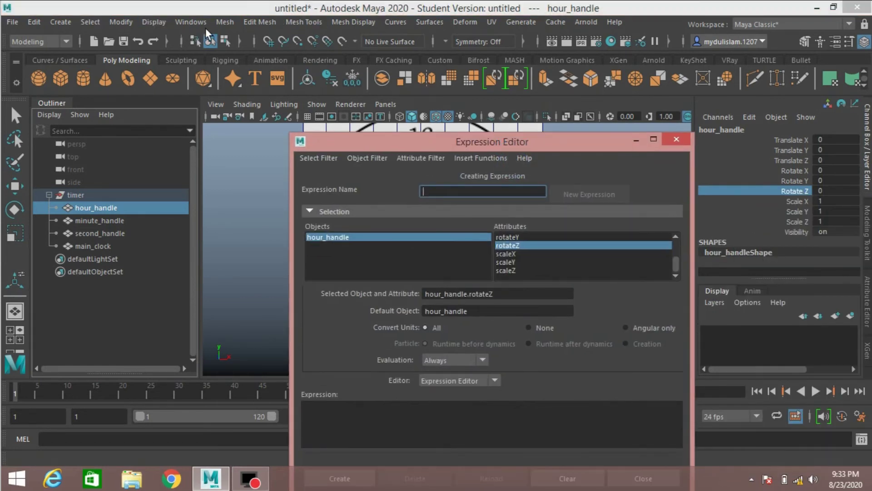
{"action": "left_click", "coordinate": [198, 23]}
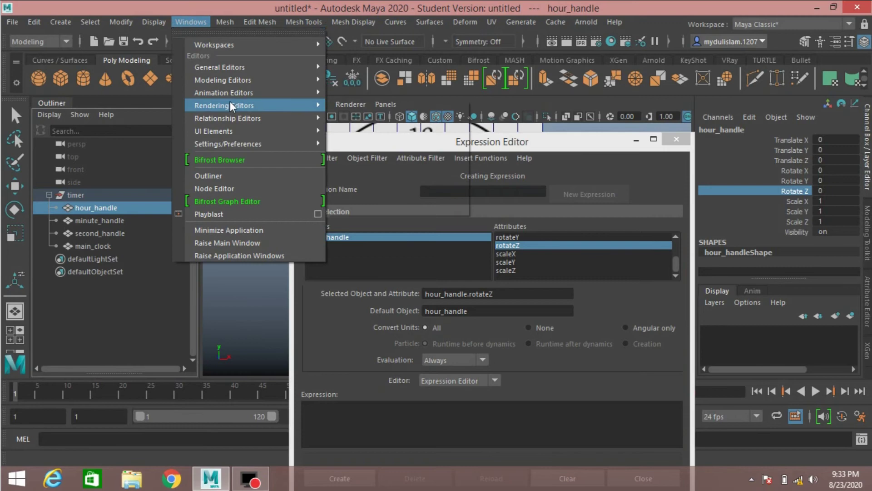
{"action": "mouse_move", "coordinate": [276, 93]}
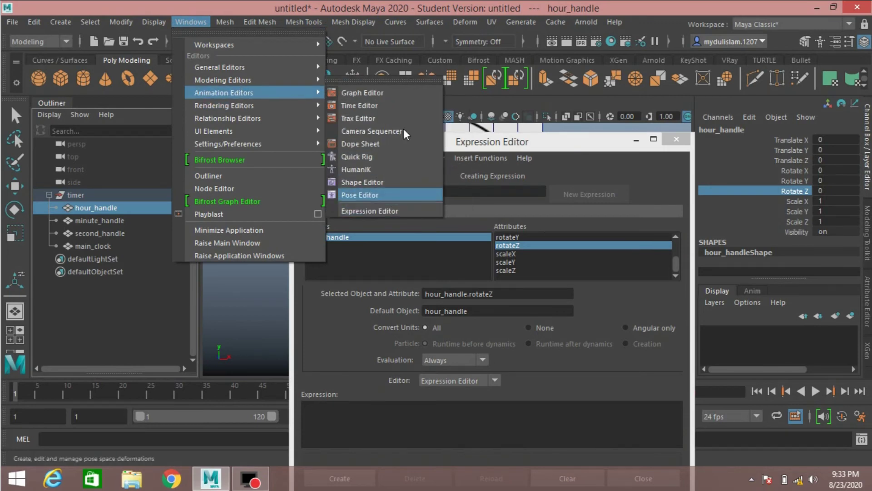
{"action": "left_click", "coordinate": [460, 5]}
{"action": "left_click_drag", "start_coordinate": [493, 141], "coordinate": [481, 76]}
Open the script clock text file from New Volume (D:) in Notepad
{"action": "left_click", "coordinate": [129, 479]}
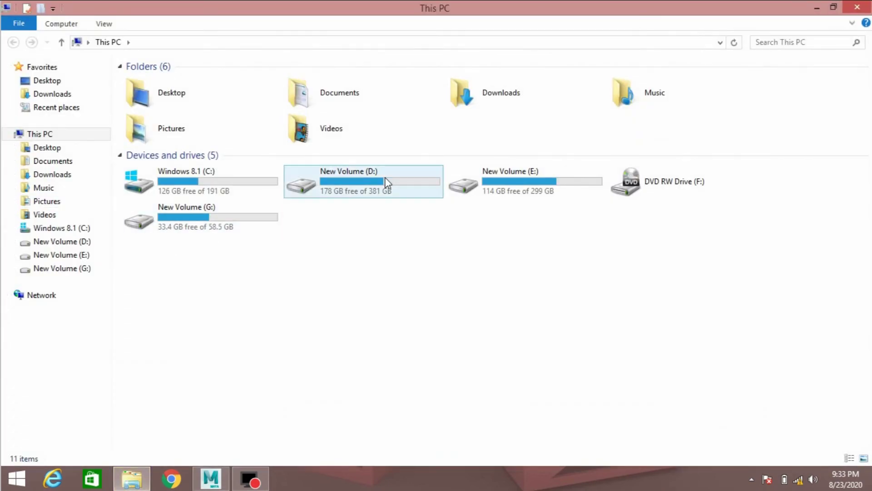
{"action": "double_click", "coordinate": [385, 177]}
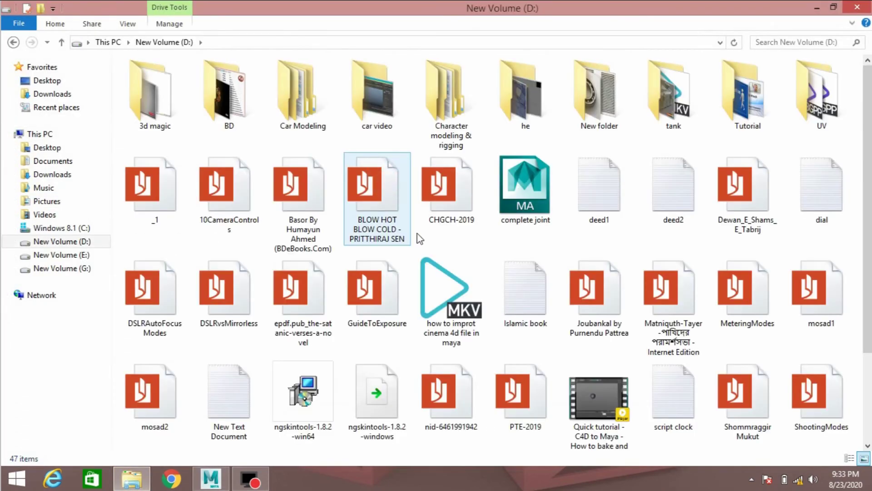
{"action": "scroll", "coordinate": [493, 324], "scroll_direction": "down", "scroll_amount": 2}
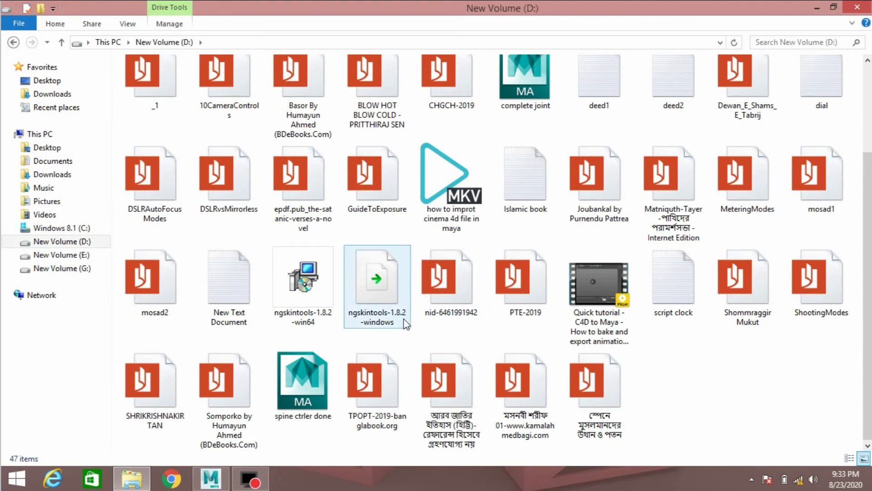
{"action": "scroll", "coordinate": [404, 322], "scroll_direction": "up", "scroll_amount": 2}
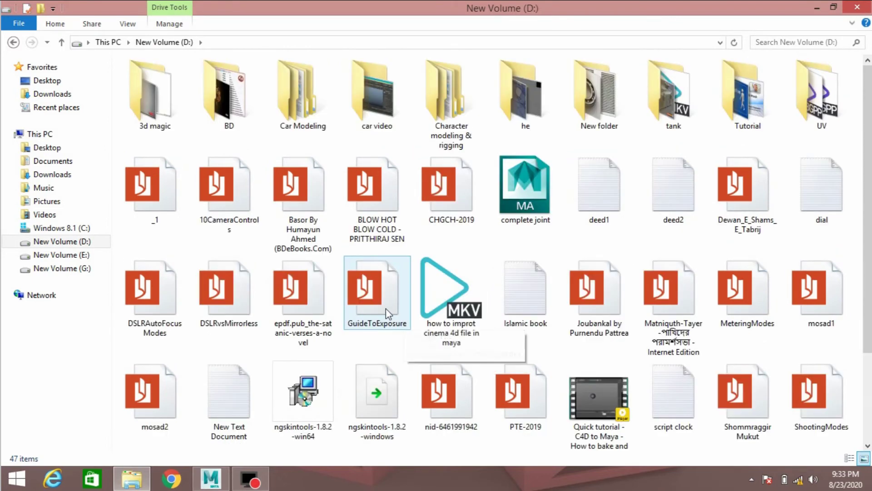
{"action": "double_click", "coordinate": [666, 407]}
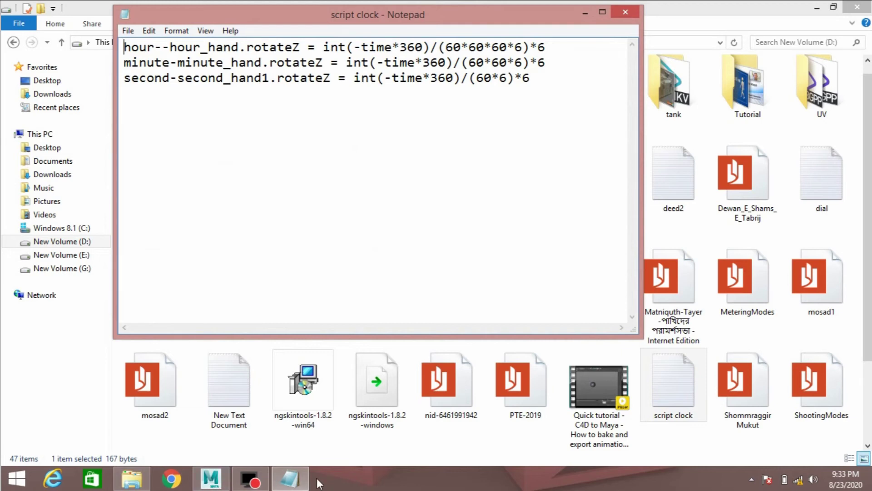
Enter hour_handle.rotateZ into the expression text box
{"action": "left_click", "coordinate": [210, 477]}
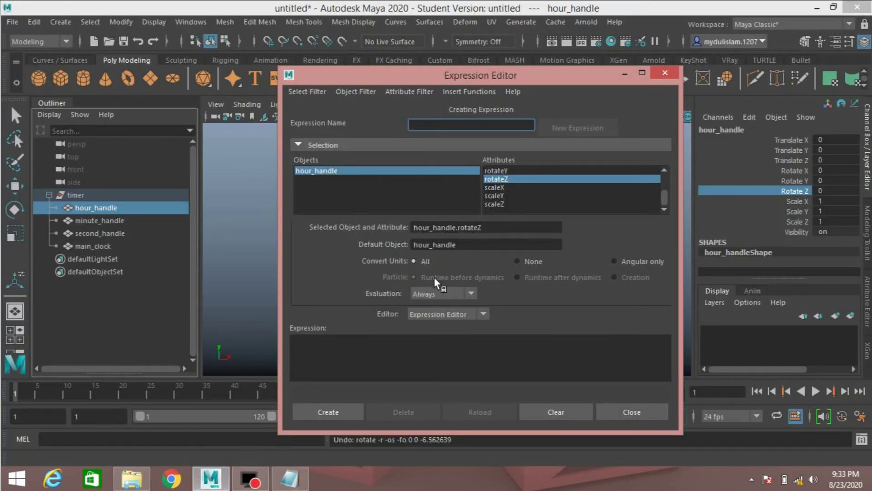
{"action": "triple_click", "coordinate": [498, 227]}
{"action": "key", "text": "ctrl+c"}
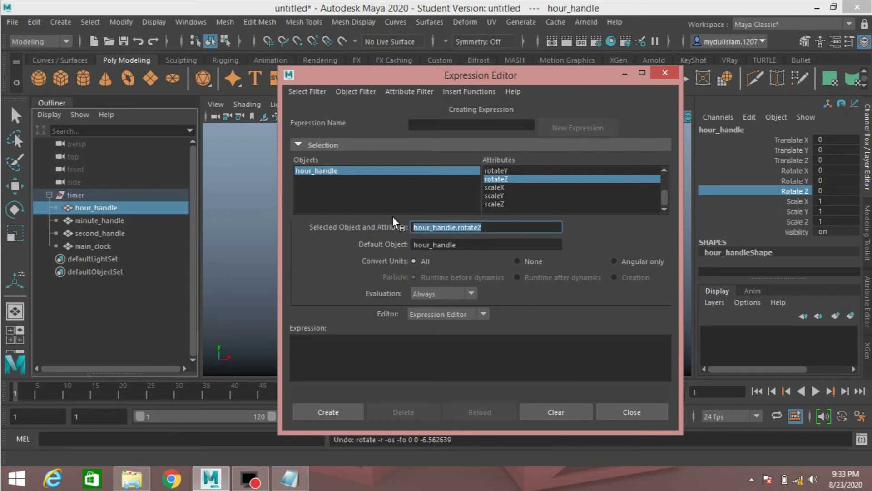
{"action": "left_click", "coordinate": [333, 343]}
{"action": "key", "text": "ctrl+v"}
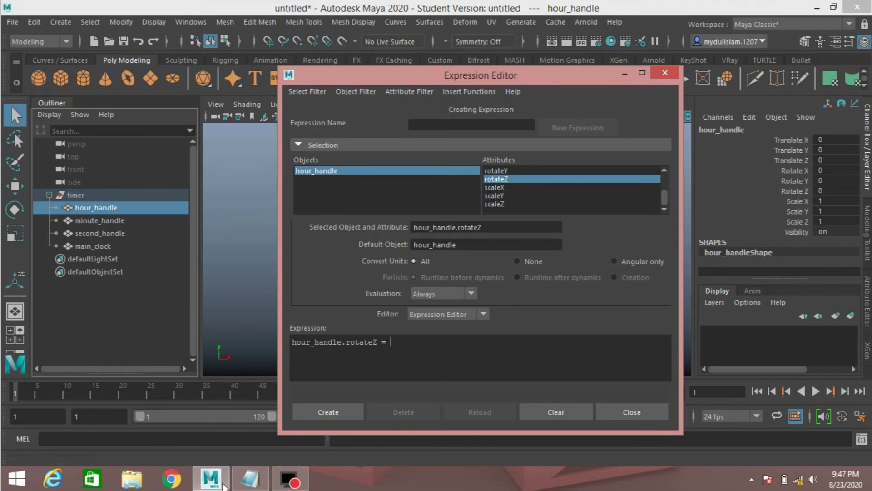
Paste the hour formula int(-time*360)/(60*60*60*6)*6 from Notepad and create expression1
{"action": "left_click", "coordinate": [250, 478]}
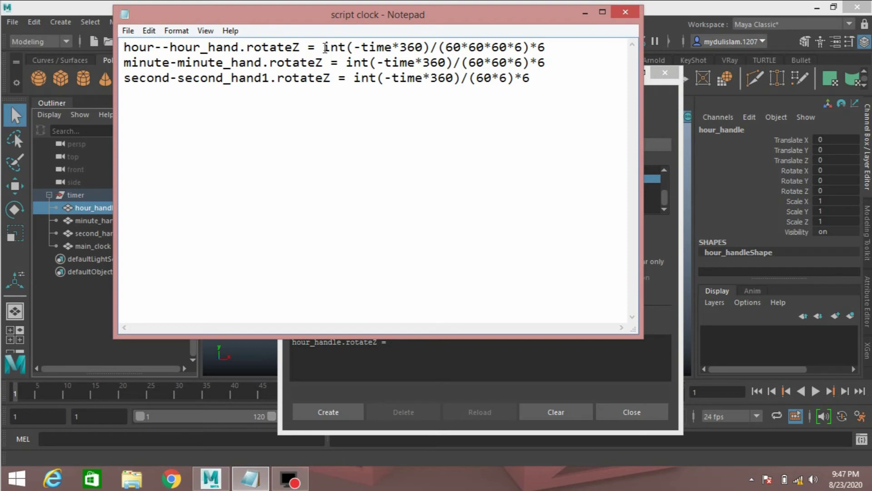
{"action": "left_click_drag", "start_coordinate": [323, 47], "coordinate": [549, 51]}
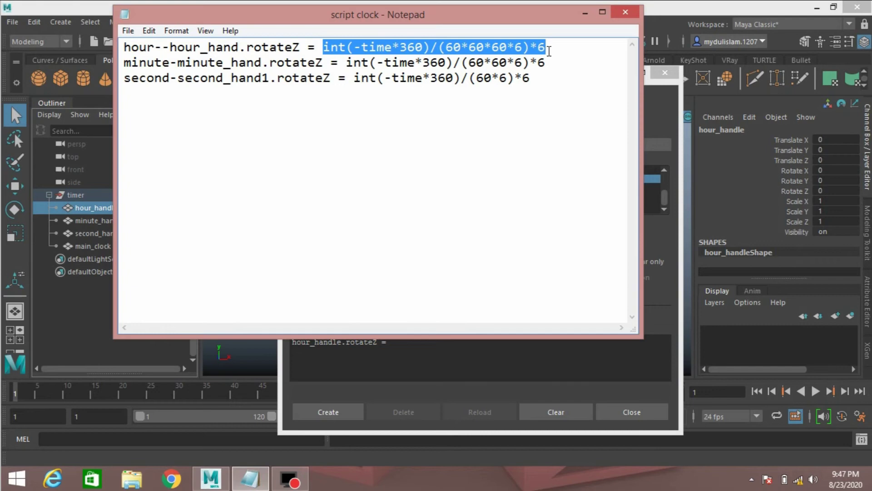
{"action": "right_click", "coordinate": [509, 44]}
{"action": "left_click", "coordinate": [536, 83]}
{"action": "left_click", "coordinate": [585, 13]}
{"action": "left_click", "coordinate": [412, 353]}
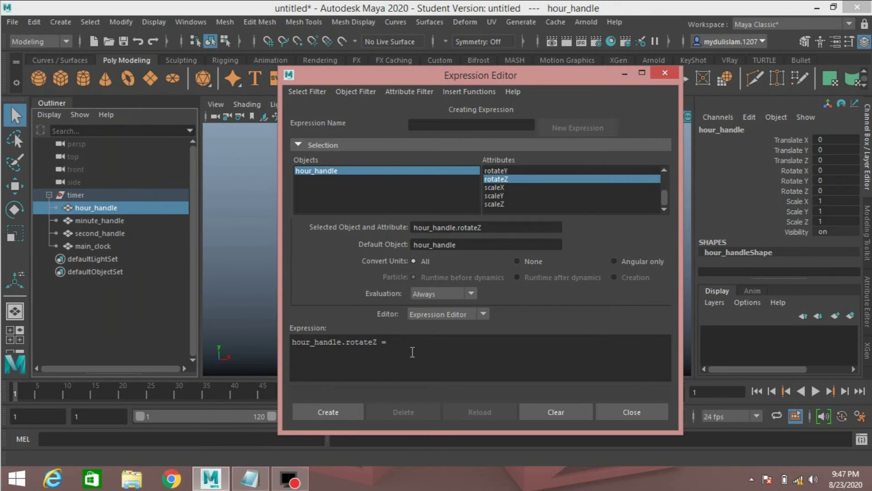
{"action": "key", "text": "ctrl+v"}
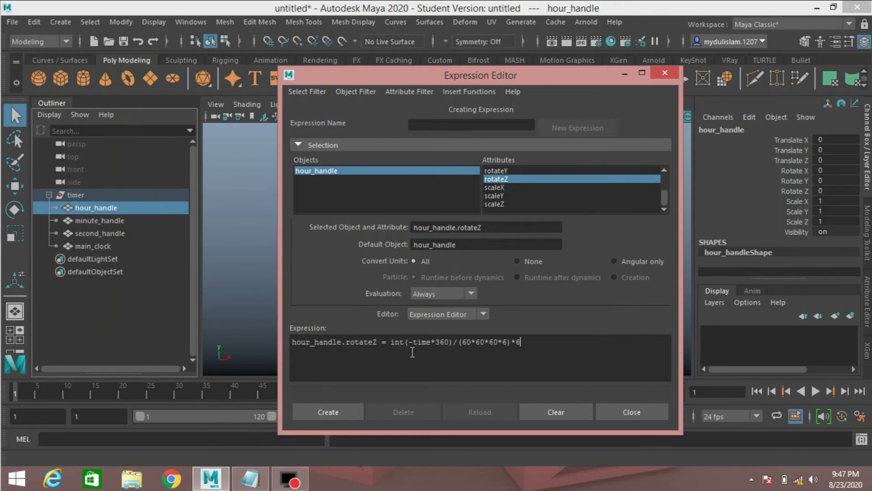
{"action": "left_click", "coordinate": [337, 407]}
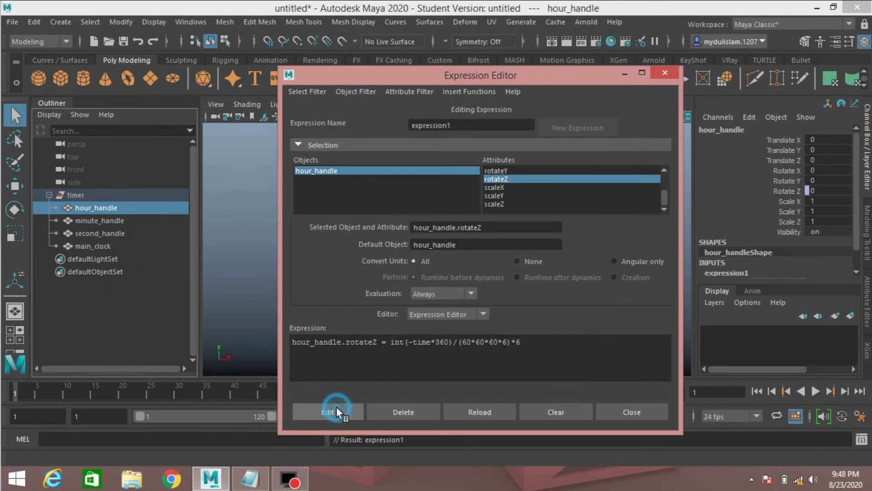
Select minute_handle and enter minute_handle.rotateZ into the expression box
{"action": "left_click", "coordinate": [102, 221]}
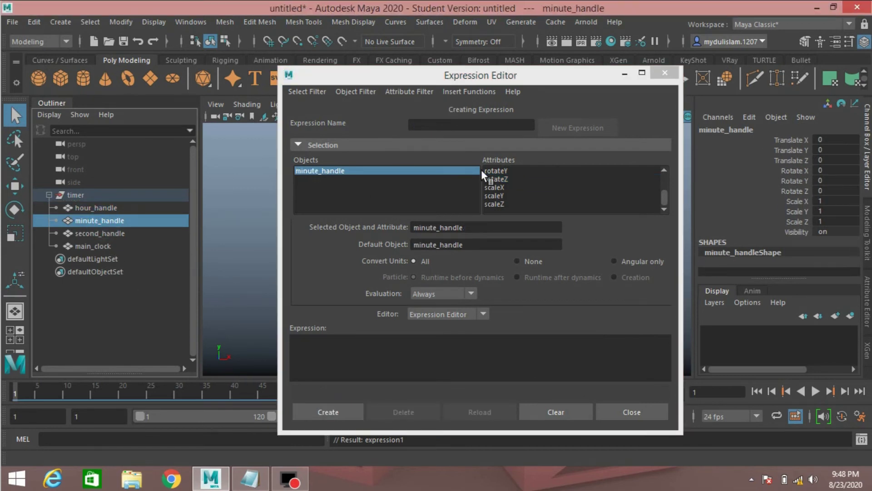
{"action": "left_click", "coordinate": [498, 179]}
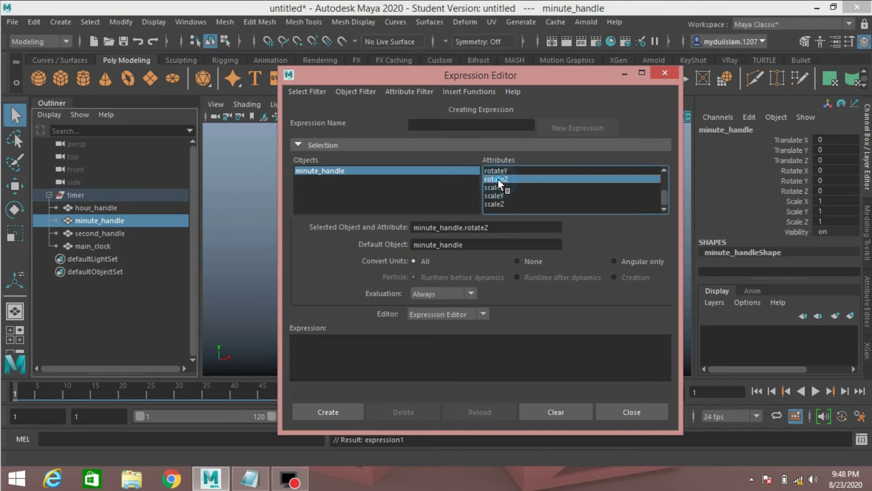
{"action": "left_click", "coordinate": [493, 226]}
{"action": "left_click_drag", "start_coordinate": [493, 226], "coordinate": [385, 232]}
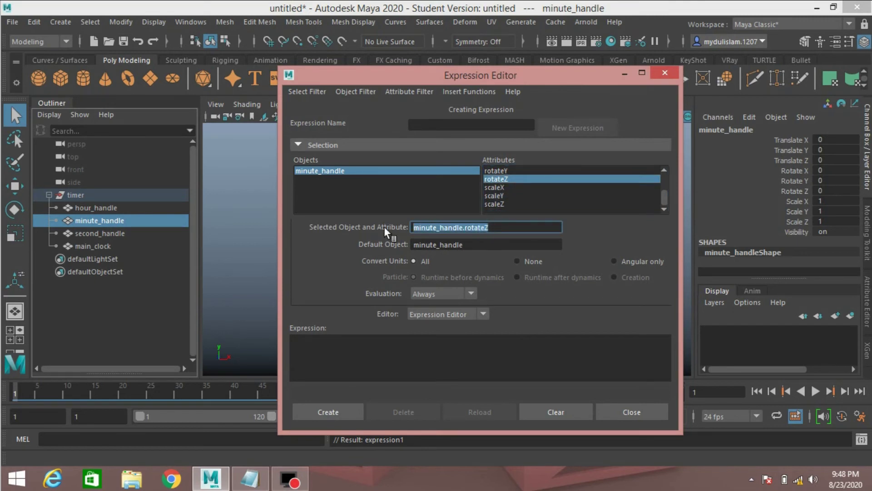
{"action": "left_click", "coordinate": [351, 349]}
{"action": "key", "text": "ctrl+v"}
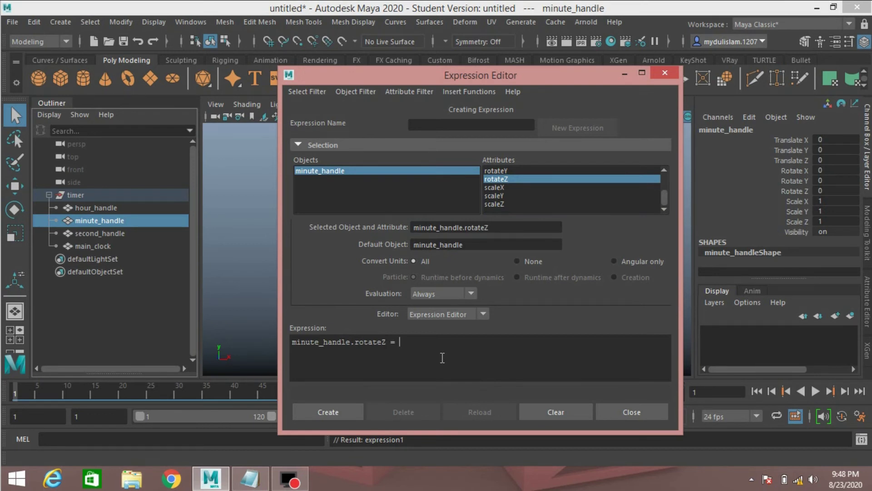
Paste the minute formula int(-time*360)/(60*60*6)*6 from Notepad and create expression2
{"action": "left_click", "coordinate": [250, 478]}
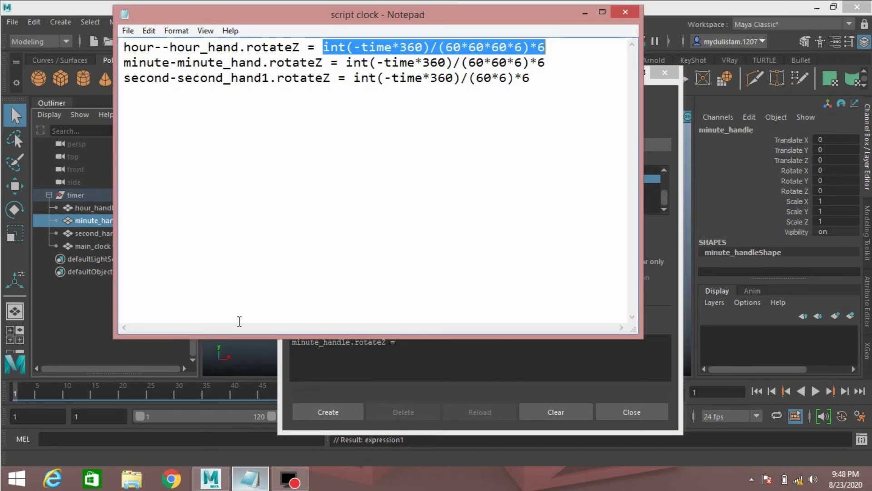
{"action": "left_click_drag", "start_coordinate": [548, 62], "coordinate": [348, 64]}
{"action": "right_click", "coordinate": [348, 64]}
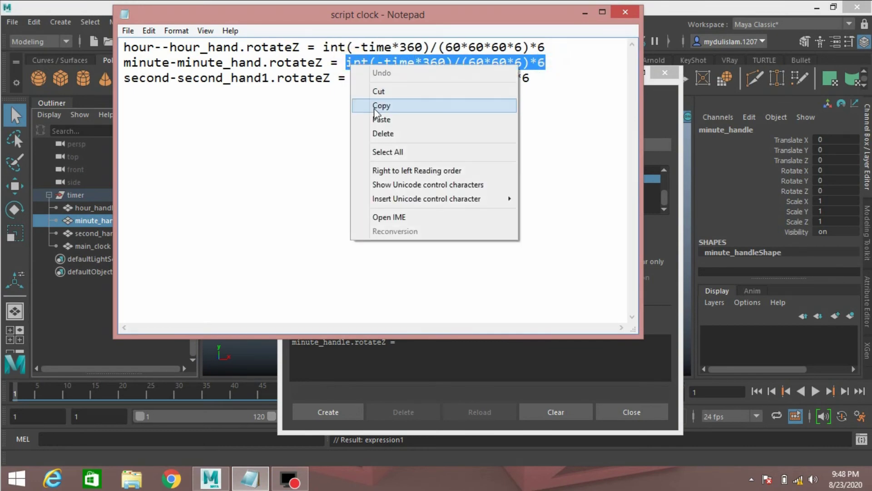
{"action": "left_click", "coordinate": [376, 105]}
{"action": "left_click", "coordinate": [582, 11]}
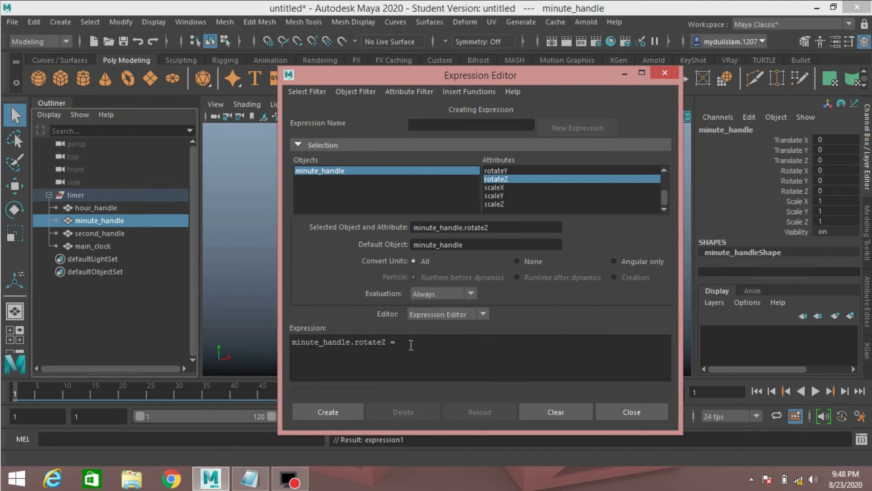
{"action": "key", "text": "ctrl+v"}
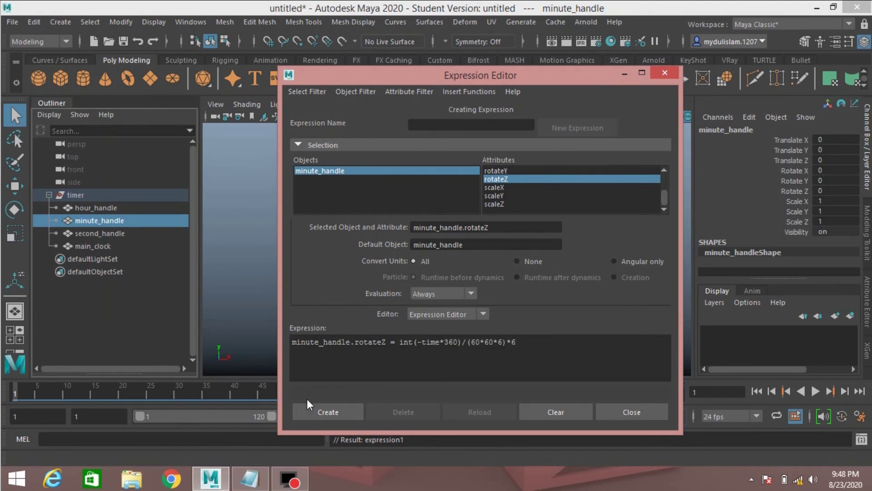
{"action": "left_click", "coordinate": [315, 409]}
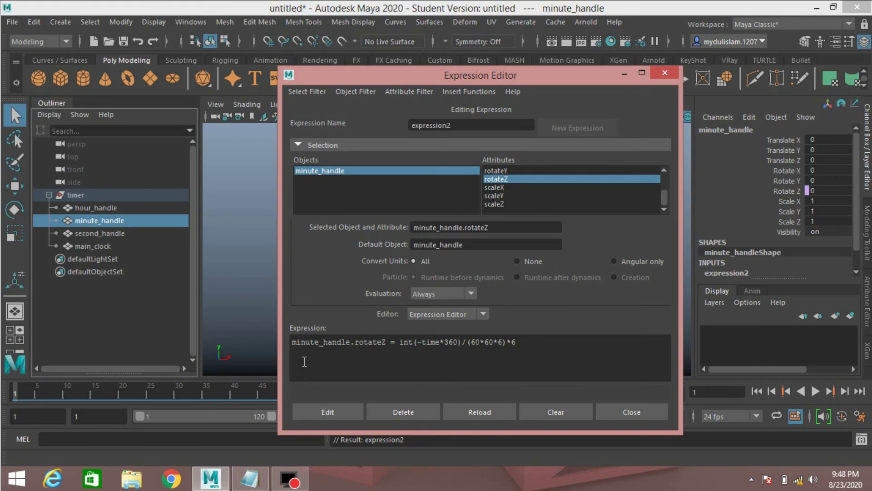
Select second_handle and enter second_handle.rotateZ into the expression box
{"action": "left_click", "coordinate": [95, 232]}
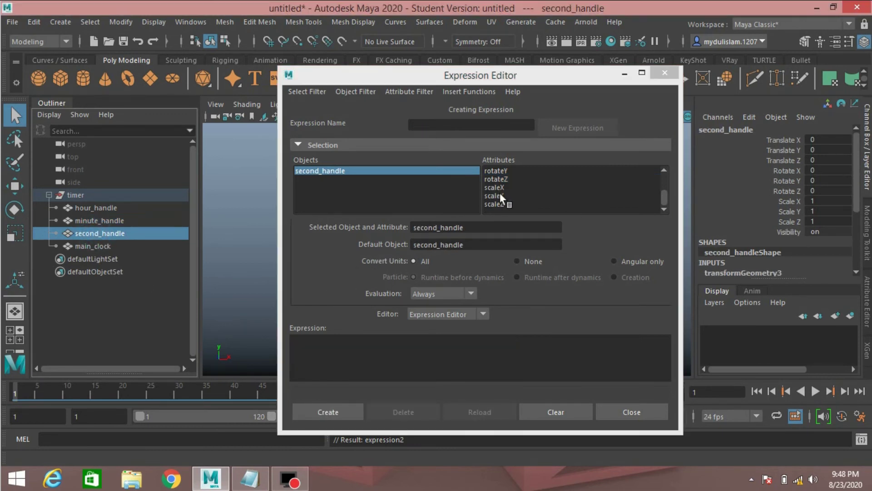
{"action": "left_click", "coordinate": [498, 179]}
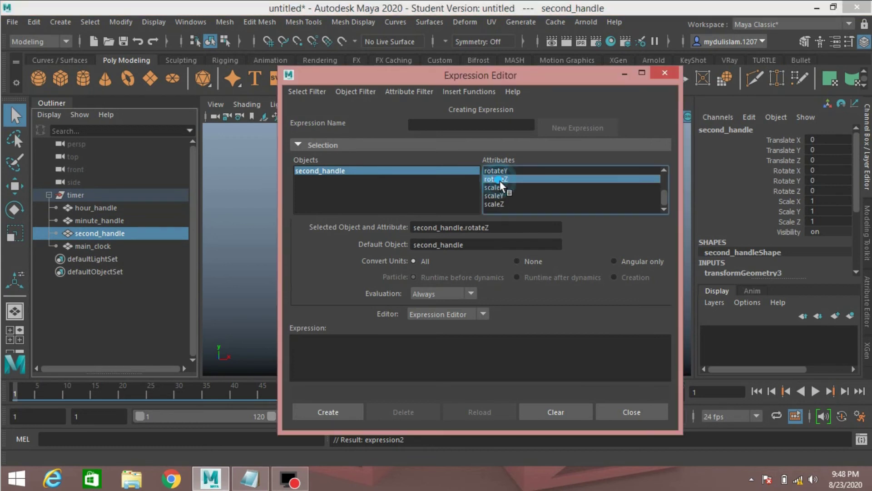
{"action": "left_click_drag", "start_coordinate": [505, 227], "coordinate": [371, 233]}
{"action": "left_click", "coordinate": [370, 350]}
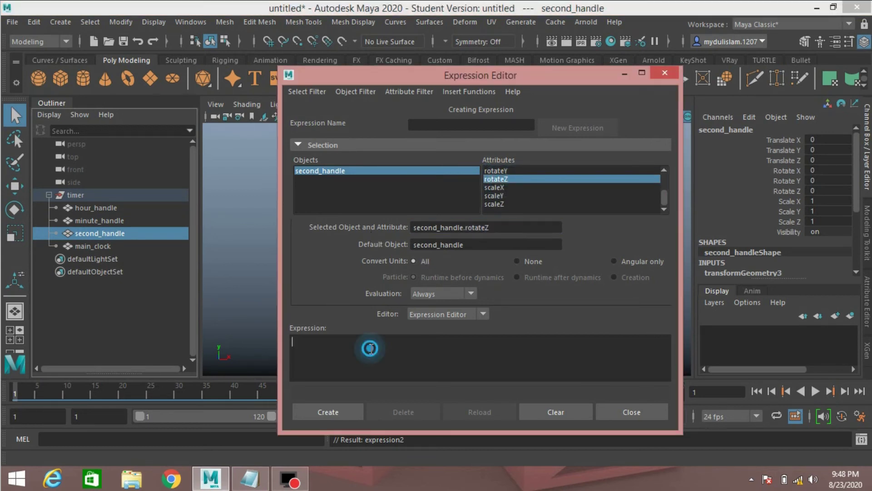
{"action": "key", "text": "ctrl+v"}
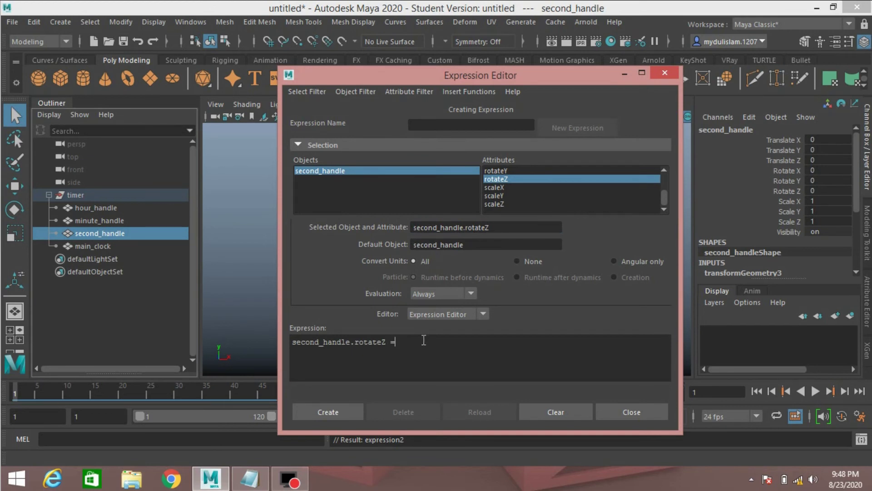
Paste the seconds formula int(-time*360)/(60*6)*6, create expression3, and minimize the Expression Editor
{"action": "left_click", "coordinate": [251, 481]}
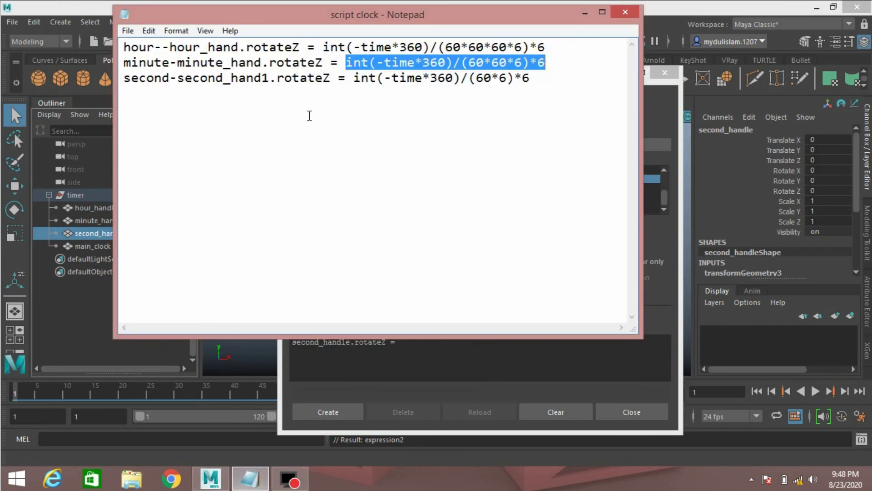
{"action": "left_click_drag", "start_coordinate": [549, 81], "coordinate": [356, 79]}
{"action": "right_click", "coordinate": [356, 78]}
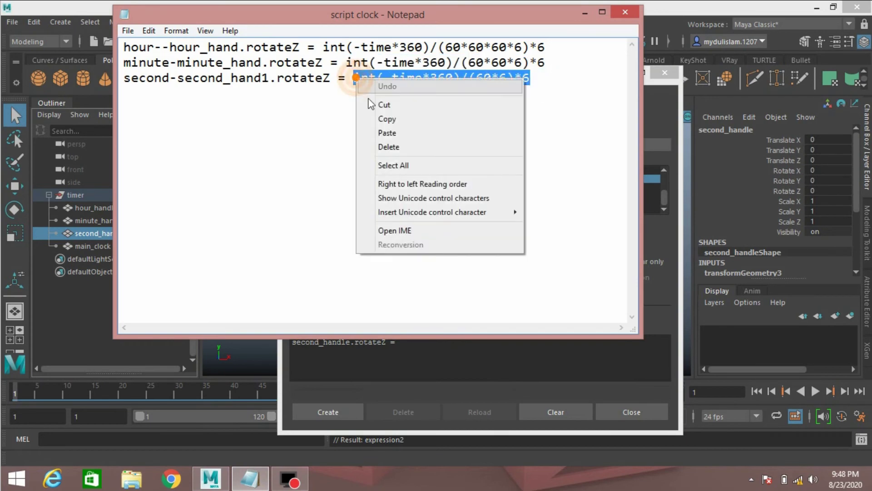
{"action": "left_click", "coordinate": [380, 118]}
{"action": "left_click", "coordinate": [464, 348]}
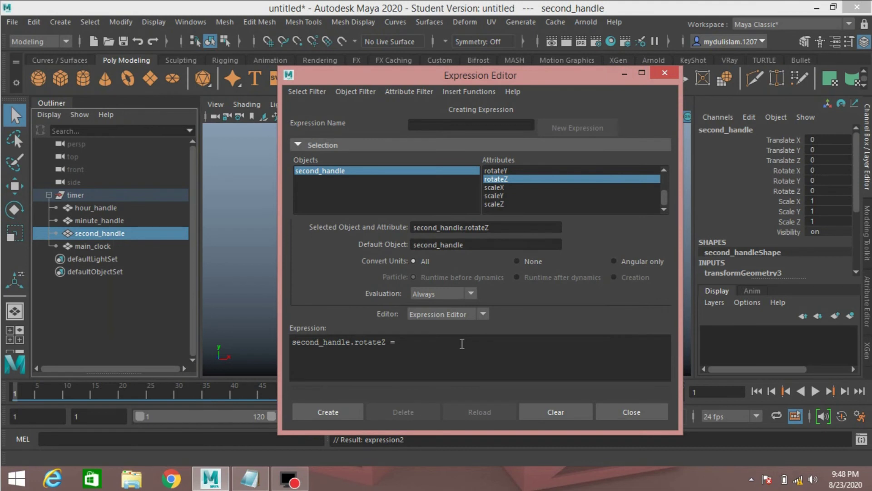
{"action": "key", "text": "ctrl+v"}
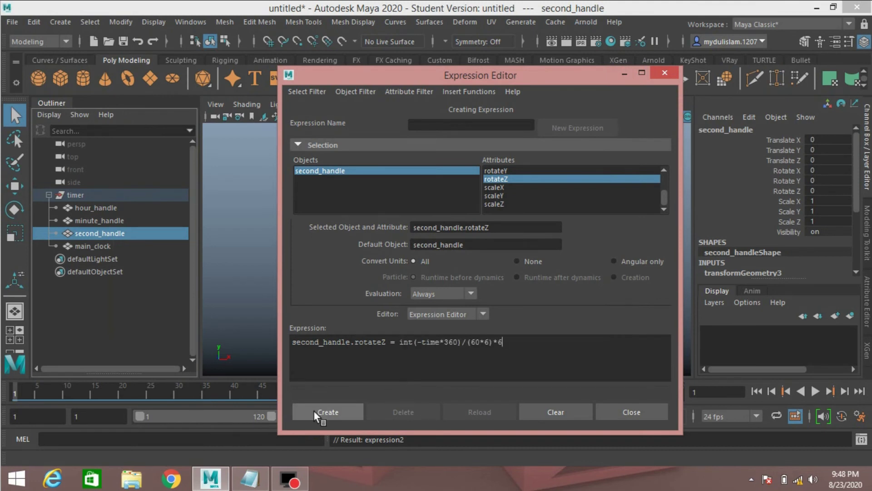
{"action": "left_click", "coordinate": [313, 411]}
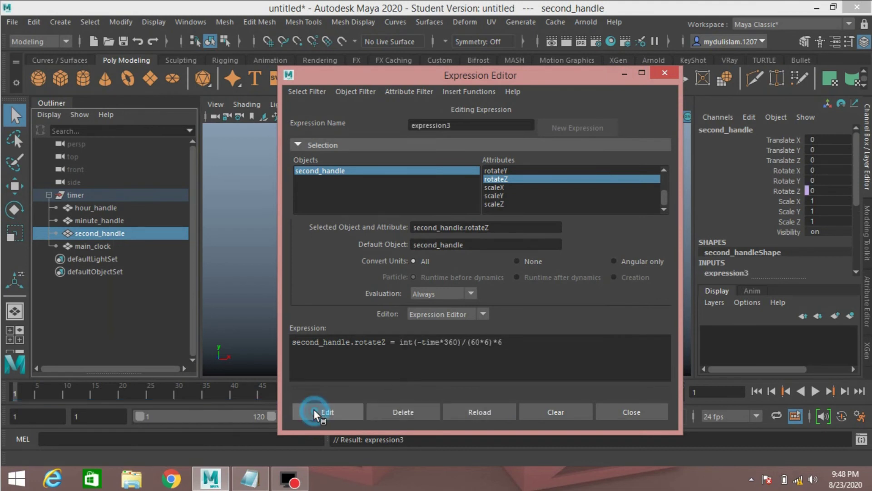
{"action": "left_click", "coordinate": [624, 74]}
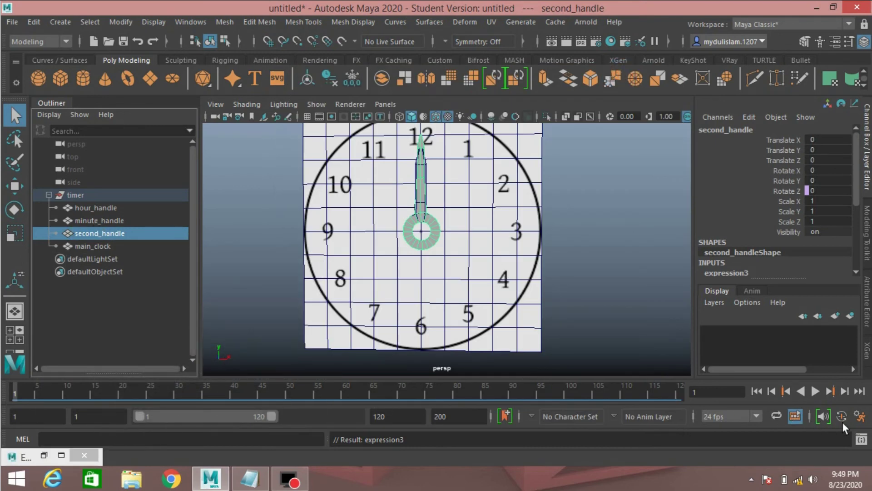
{"action": "left_click", "coordinate": [859, 416]}
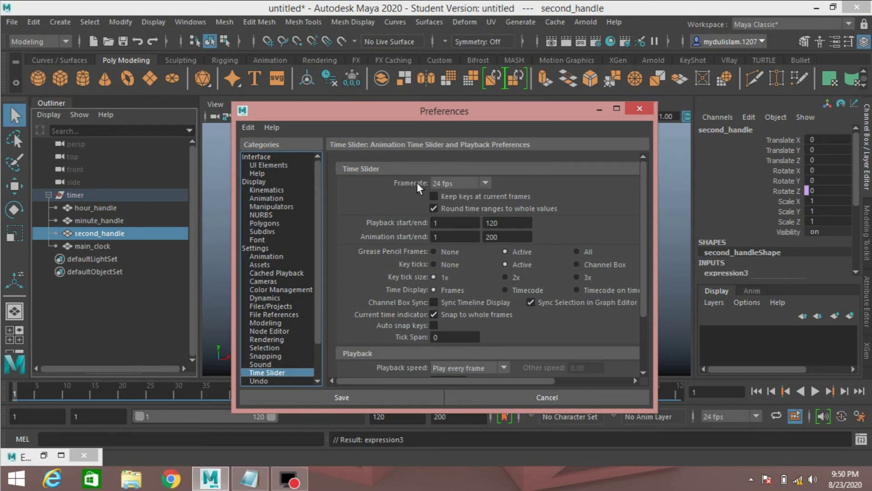
{"action": "left_click_drag", "start_coordinate": [407, 104], "coordinate": [360, 89]}
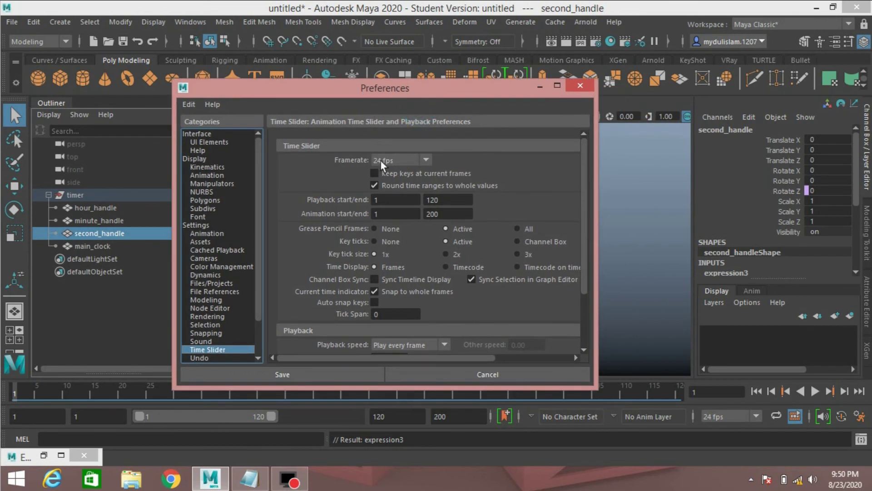
{"action": "left_click", "coordinate": [456, 374]}
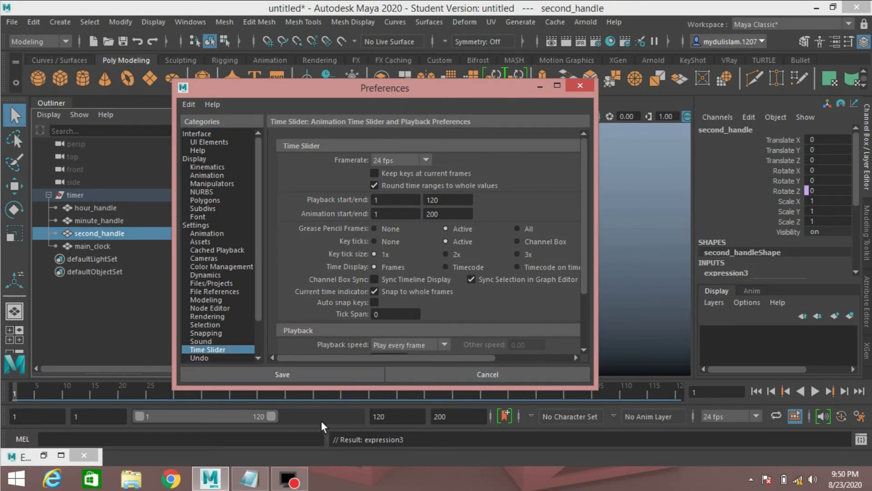
Set the animation end time to 6000 and both start times to 0
{"action": "left_click", "coordinate": [391, 416]}
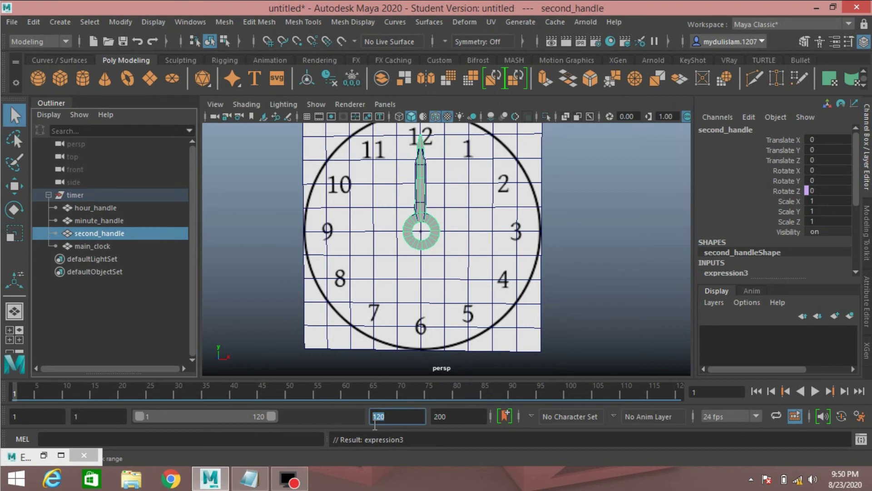
{"action": "type", "text": "5"}
{"action": "key", "text": "BackSpace"}
{"action": "type", "text": "6000"}
{"action": "key", "text": "Return"}
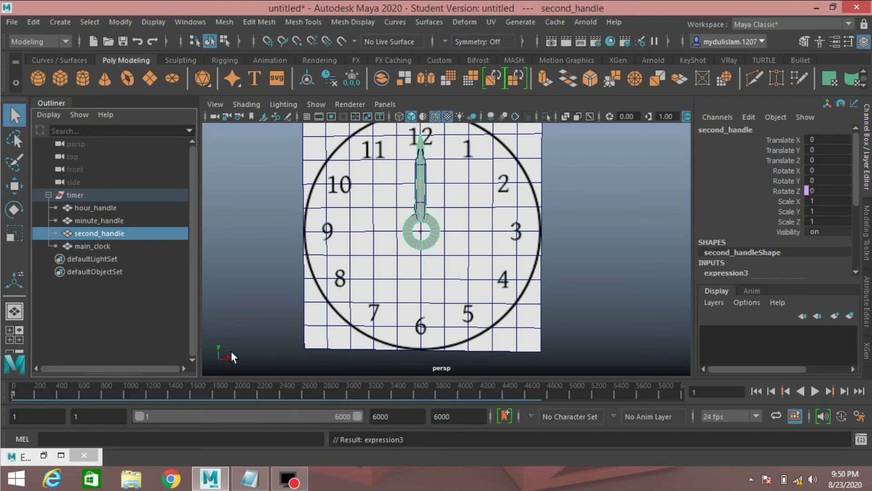
{"action": "double_click", "coordinate": [20, 420]}
{"action": "type", "text": "0"}
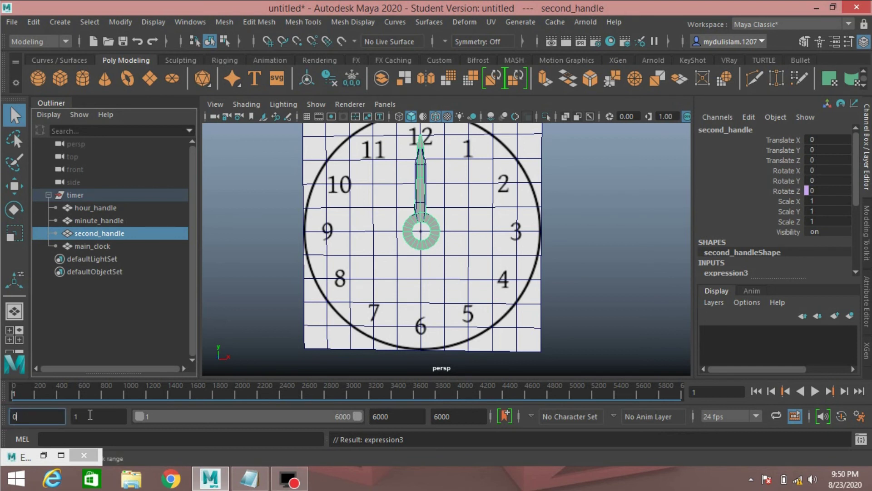
{"action": "double_click", "coordinate": [90, 416]}
{"action": "type", "text": "0"}
{"action": "key", "text": "Return"}
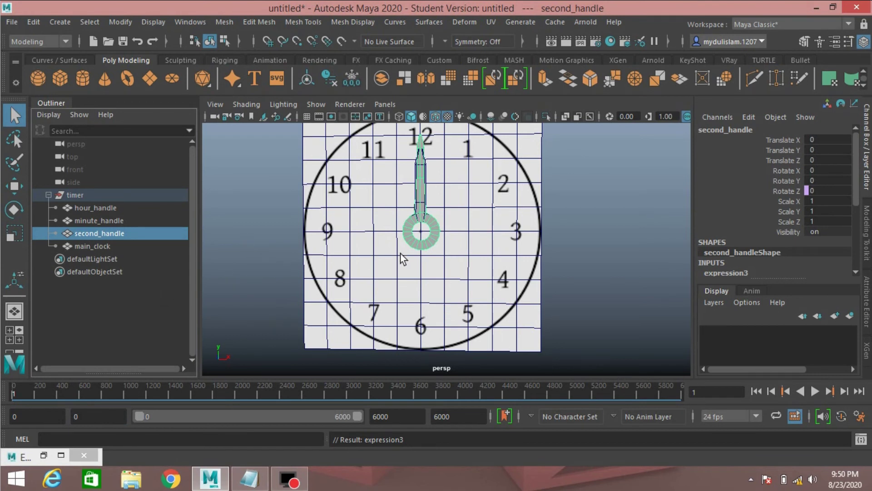
{"action": "scroll", "coordinate": [391, 250], "scroll_direction": "down", "scroll_amount": 3}
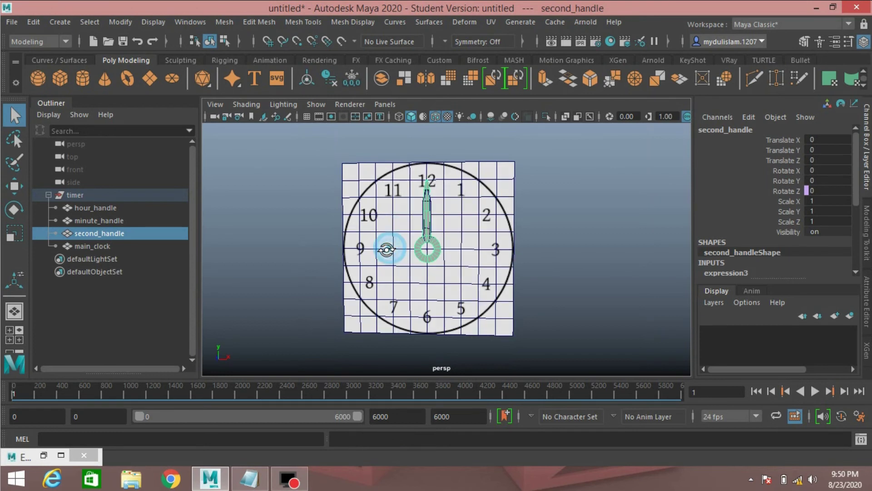
{"action": "scroll", "coordinate": [387, 250], "scroll_direction": "up", "scroll_amount": 3}
Give hour_handle a new red Lambert material
{"action": "left_click", "coordinate": [95, 208]}
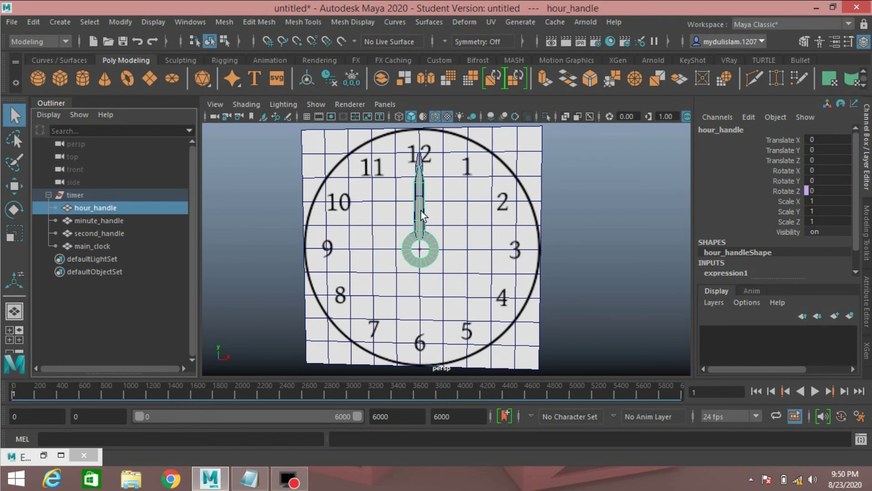
{"action": "right_click_drag", "start_coordinate": [421, 211], "coordinate": [439, 451]}
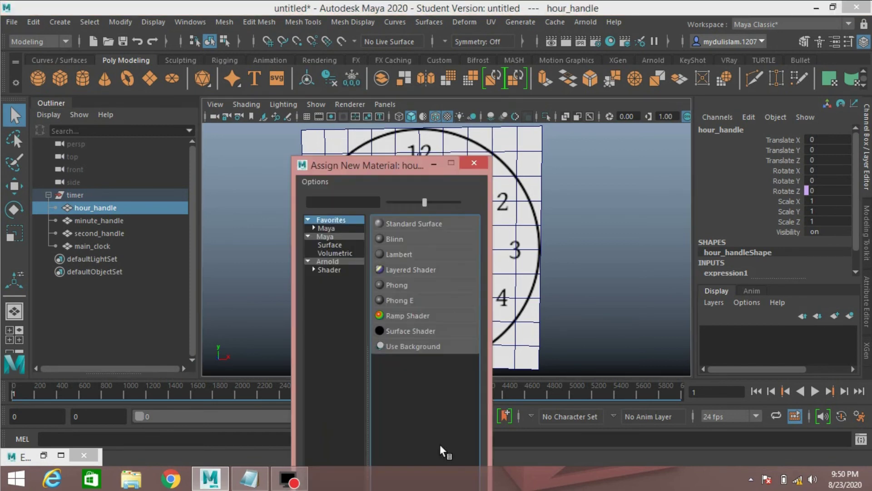
{"action": "left_click", "coordinate": [403, 253]}
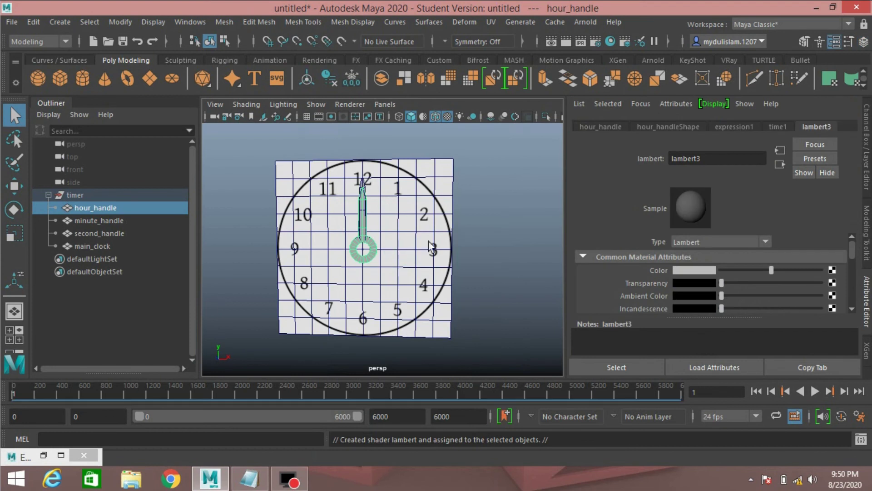
{"action": "left_click", "coordinate": [696, 272]}
{"action": "left_click", "coordinate": [649, 235]}
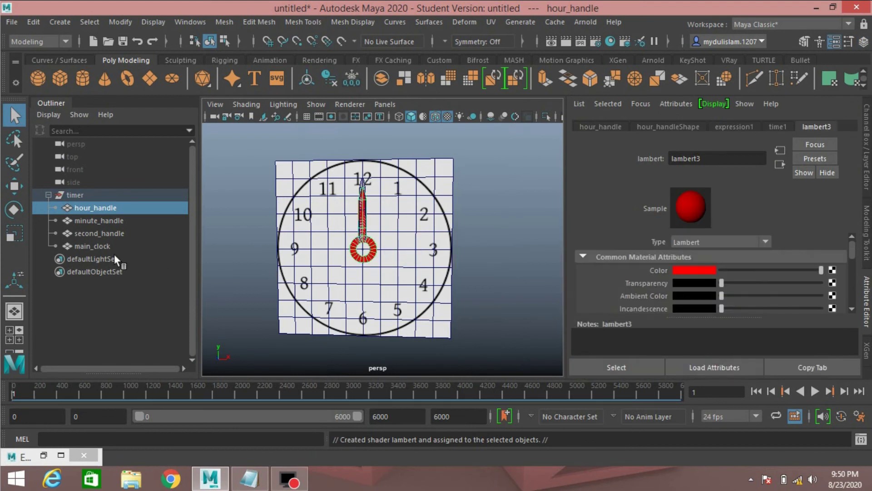
Give minute_handle a new blue Lambert material
{"action": "left_click", "coordinate": [86, 220]}
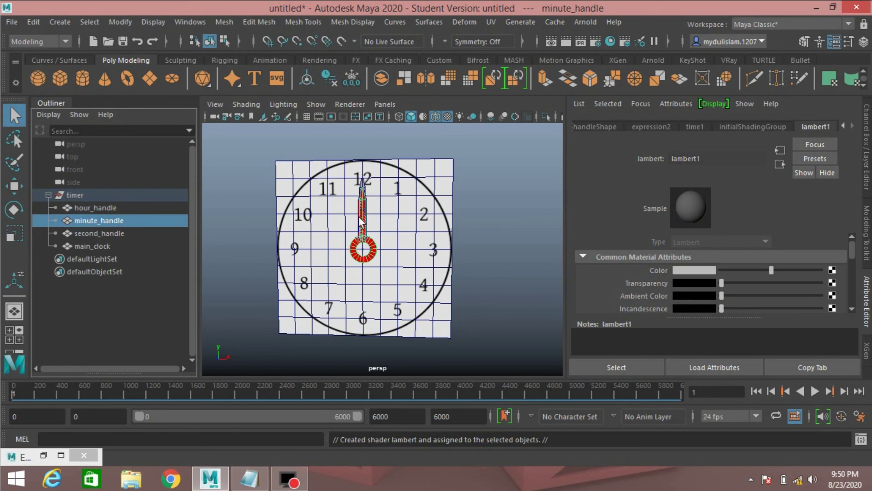
{"action": "right_click_drag", "start_coordinate": [364, 182], "coordinate": [394, 450]}
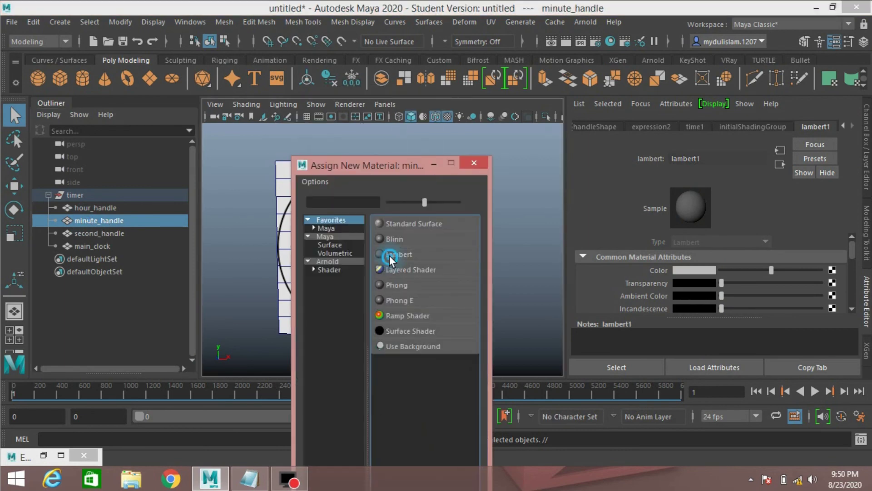
{"action": "left_click", "coordinate": [389, 255]}
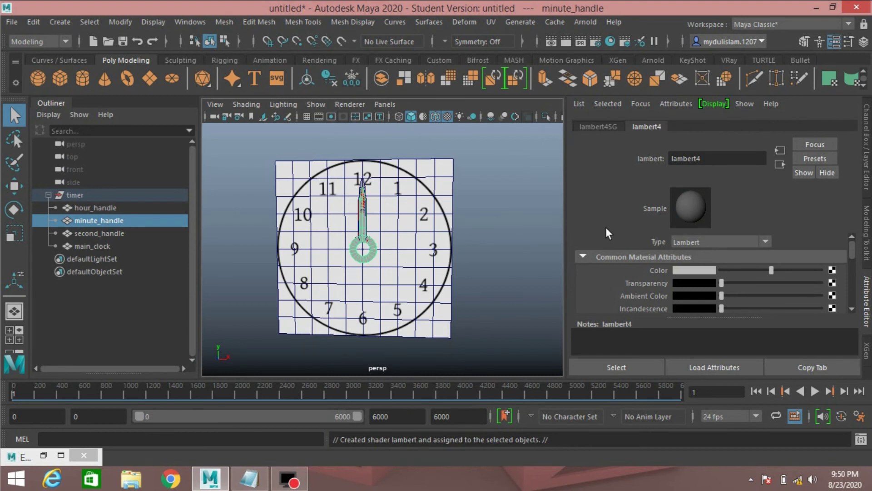
{"action": "left_click", "coordinate": [699, 271]}
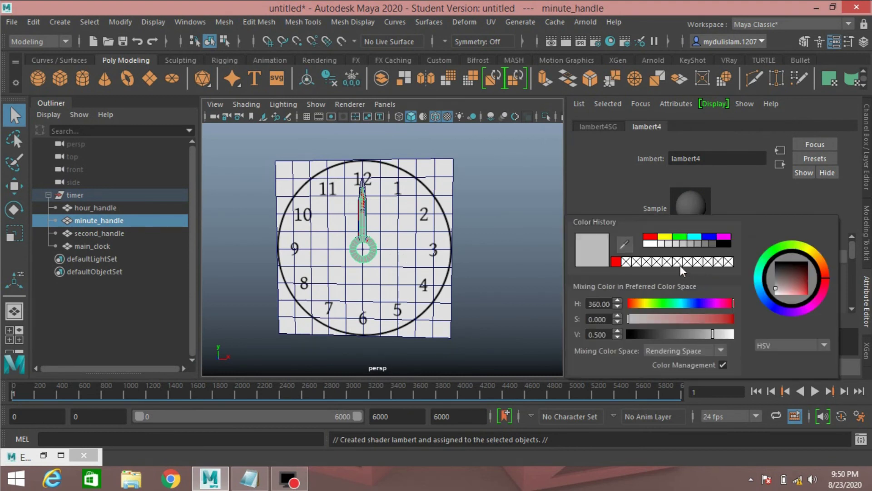
{"action": "left_click", "coordinate": [707, 237]}
Give second_handle a new yellow Lambert material, lambert5
{"action": "left_click", "coordinate": [84, 233]}
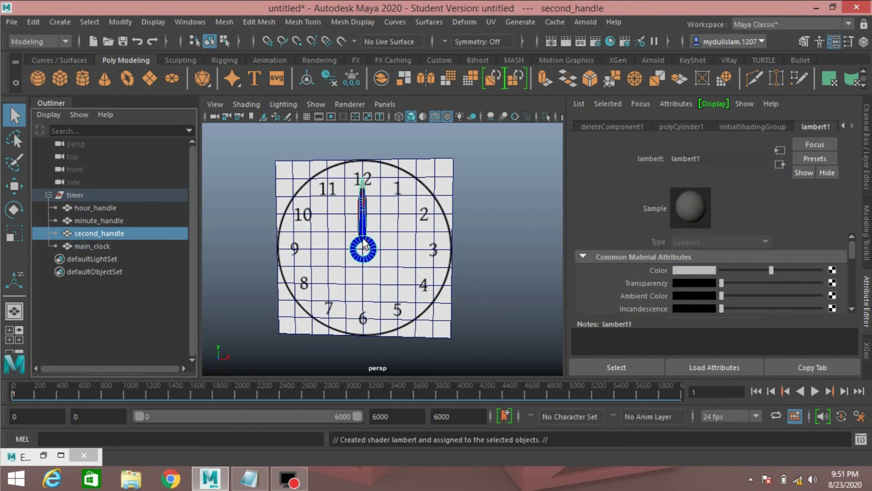
{"action": "key", "text": "d"}
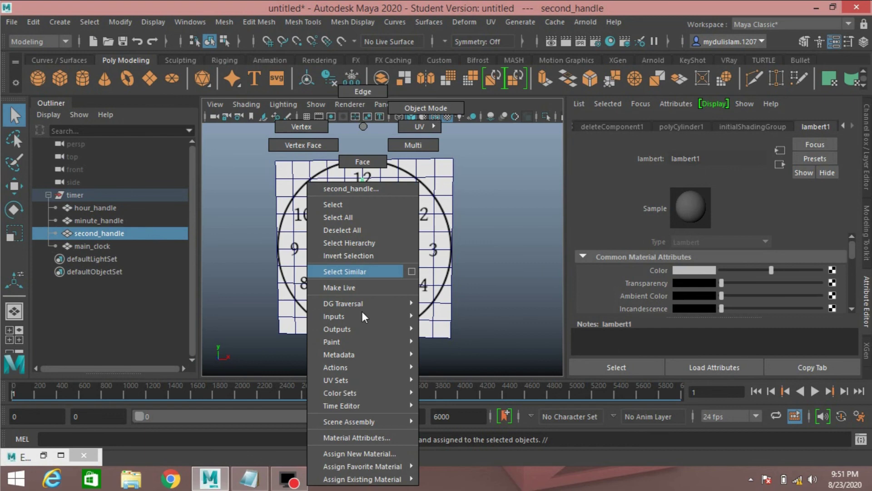
{"action": "left_click", "coordinate": [380, 454]}
{"action": "left_click", "coordinate": [393, 255]}
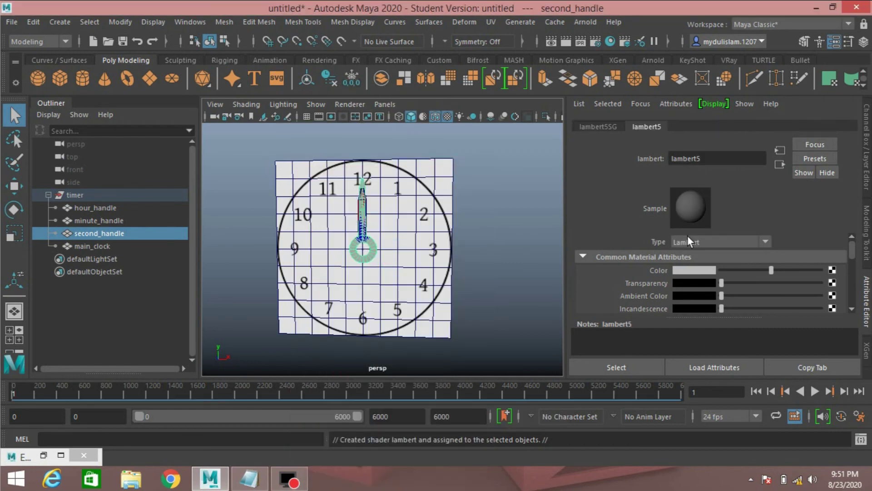
{"action": "left_click", "coordinate": [684, 270]}
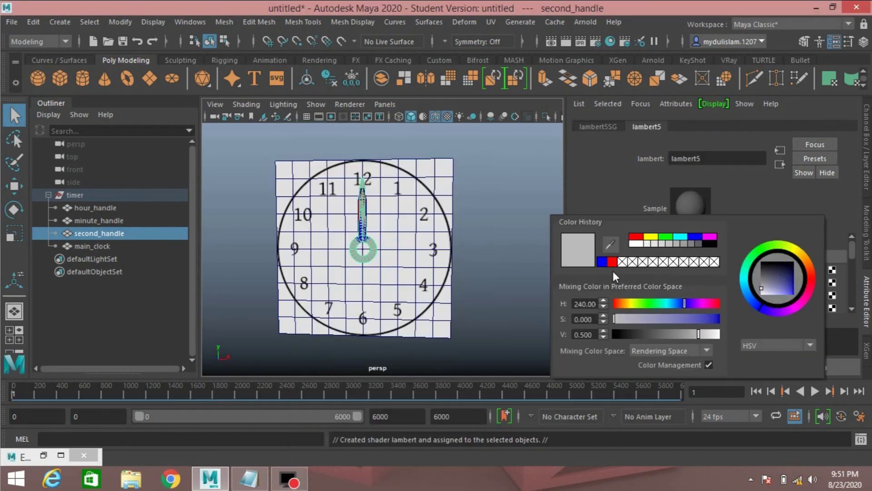
{"action": "left_click", "coordinate": [653, 236]}
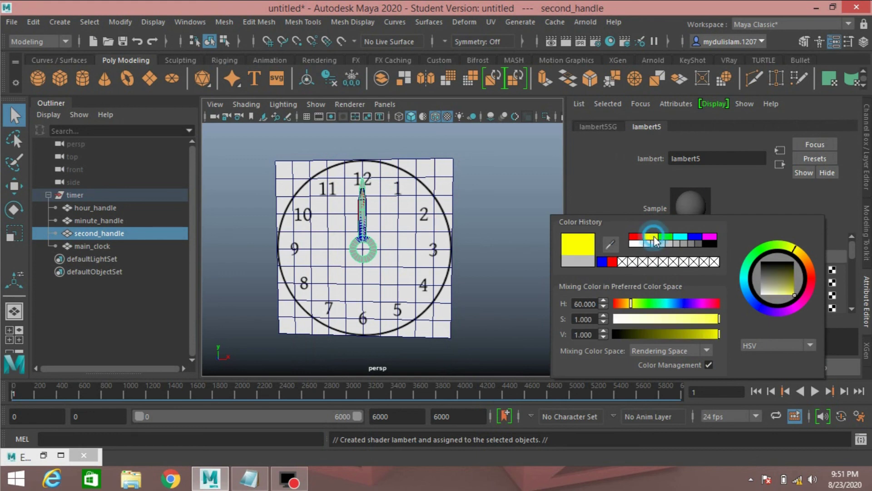
{"action": "left_click", "coordinate": [865, 149]}
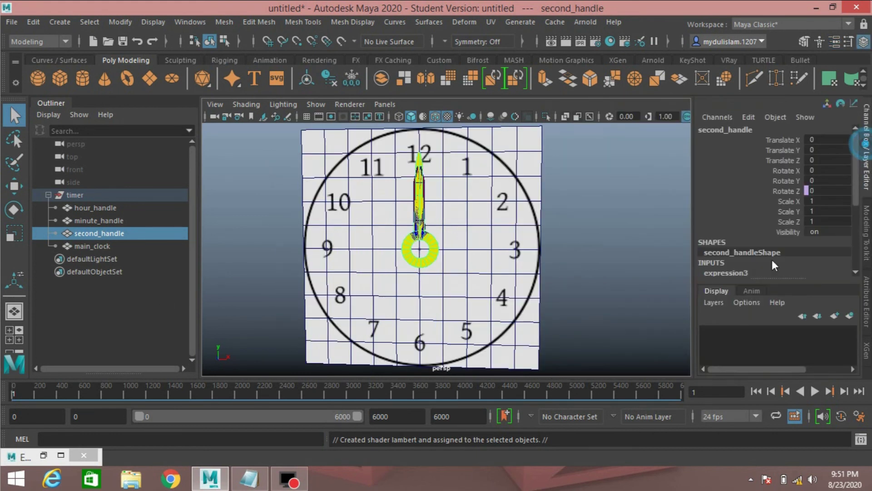
Test-play the clock animation, then set the playback speed to Real-time
{"action": "left_click", "coordinate": [754, 391]}
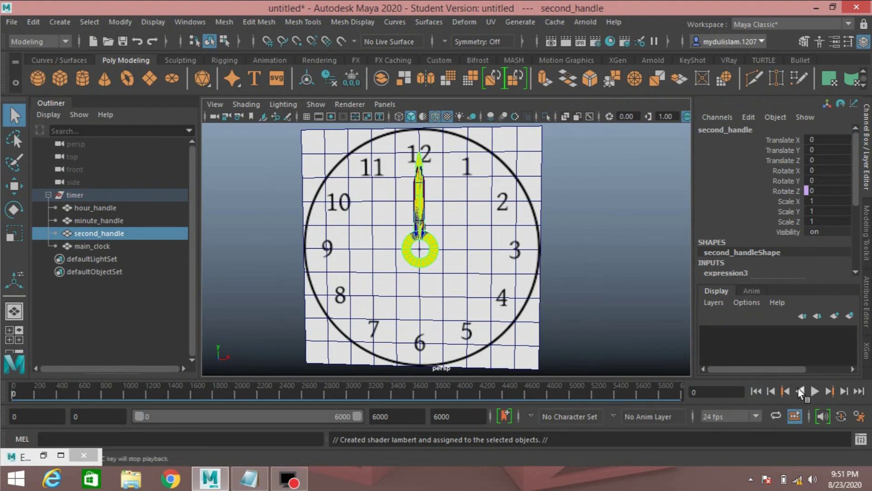
{"action": "left_click", "coordinate": [813, 391]}
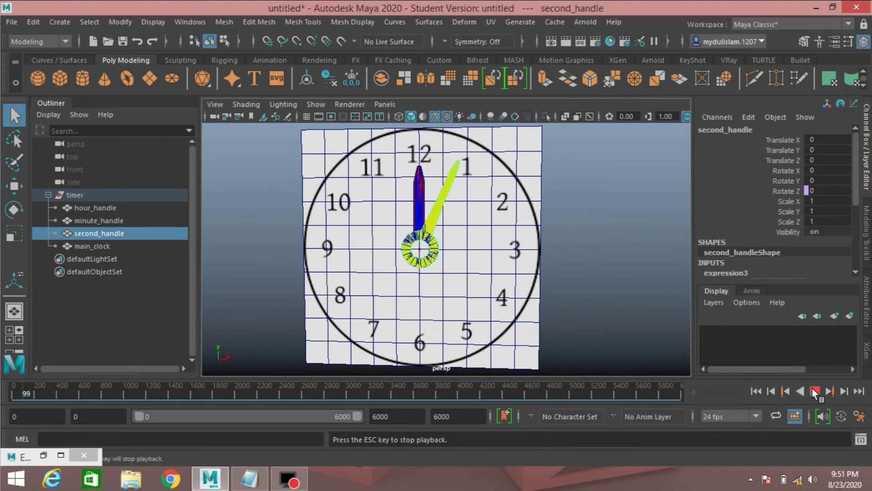
{"action": "left_click", "coordinate": [813, 391]}
{"action": "right_click", "coordinate": [506, 388]}
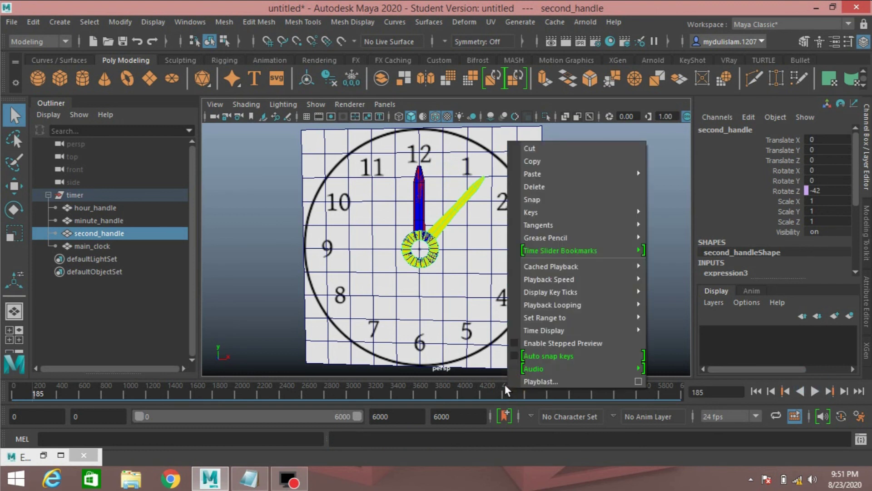
{"action": "mouse_move", "coordinate": [554, 278]}
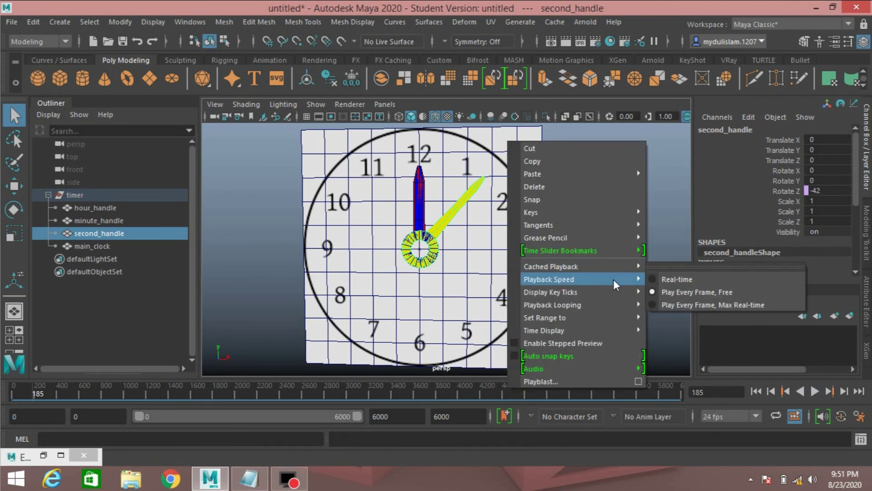
{"action": "left_click", "coordinate": [661, 281]}
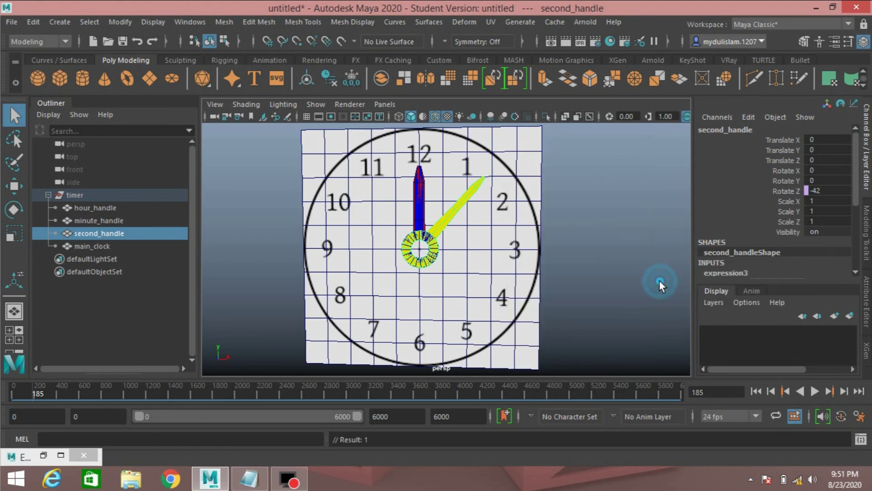
Rewind to frame 0, turn off Wireframe on Shaded, deselect, and play to frame 111
{"action": "left_click", "coordinate": [756, 391]}
{"action": "left_click", "coordinate": [434, 117]}
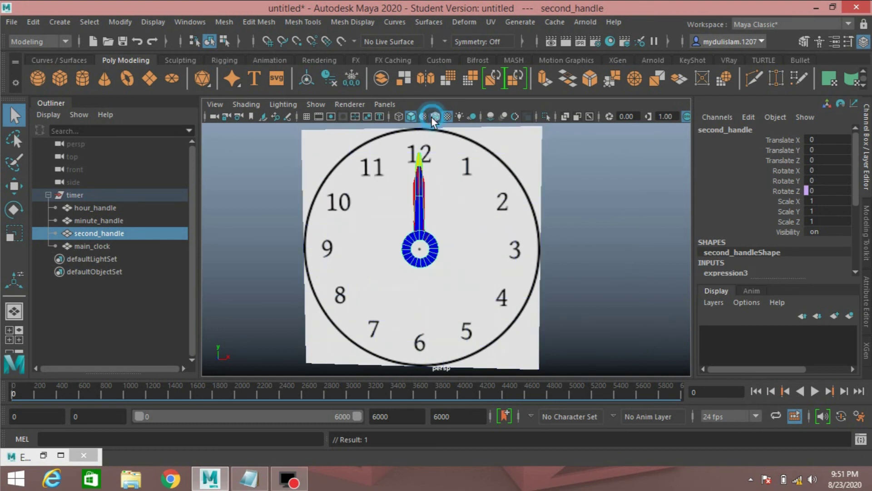
{"action": "left_click", "coordinate": [622, 225]}
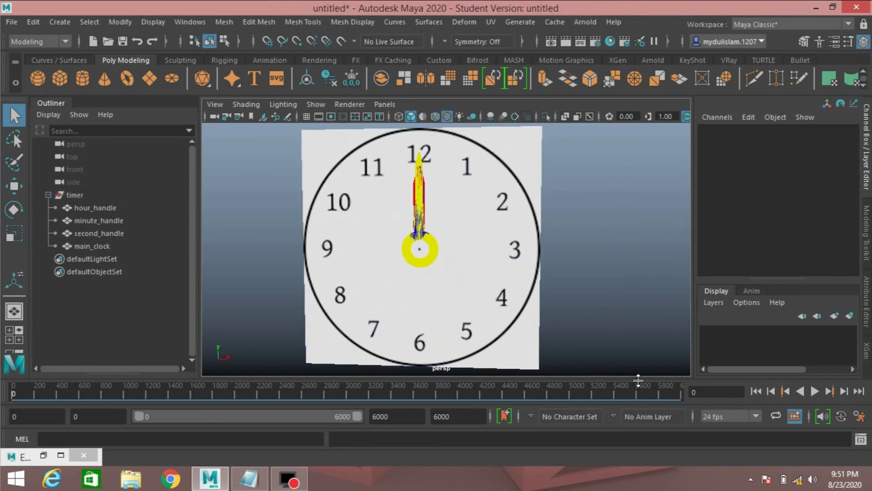
{"action": "left_click", "coordinate": [811, 393]}
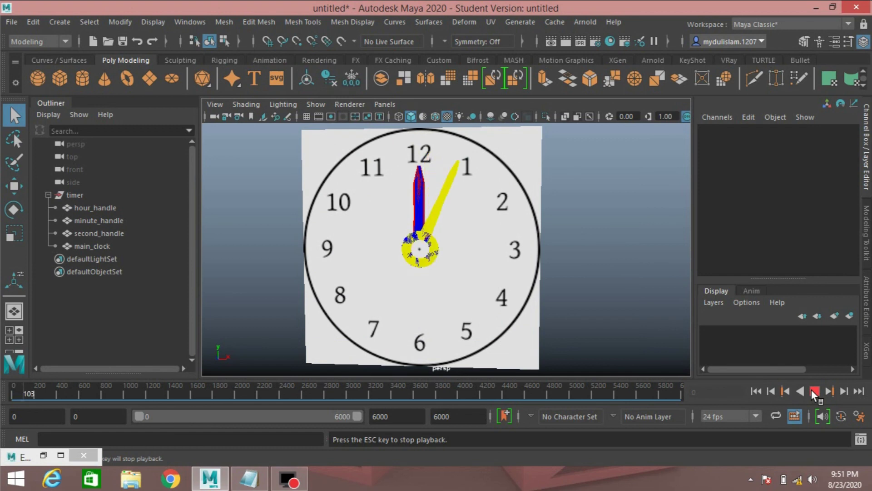
{"action": "left_click", "coordinate": [814, 392]}
In the maximized side view, move main_clock back along Z to -0.024
{"action": "key", "text": "space"}
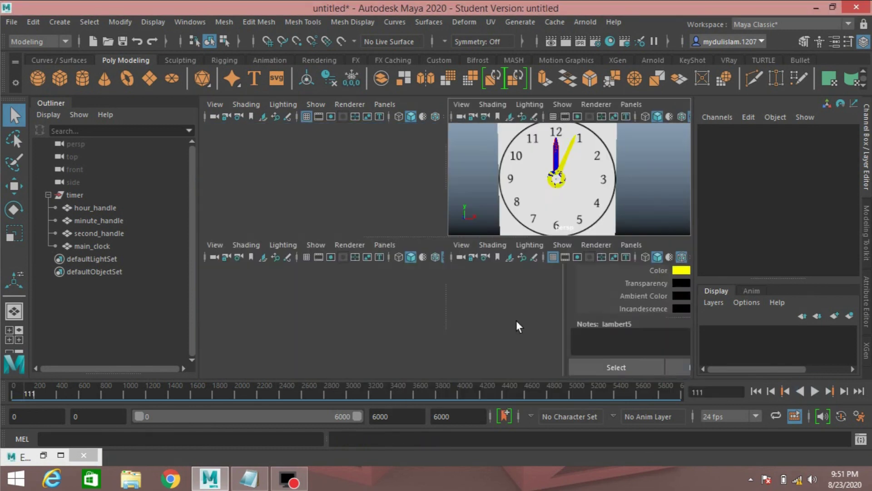
{"action": "key", "text": "space"}
{"action": "scroll", "coordinate": [476, 312], "scroll_direction": "up", "scroll_amount": 2}
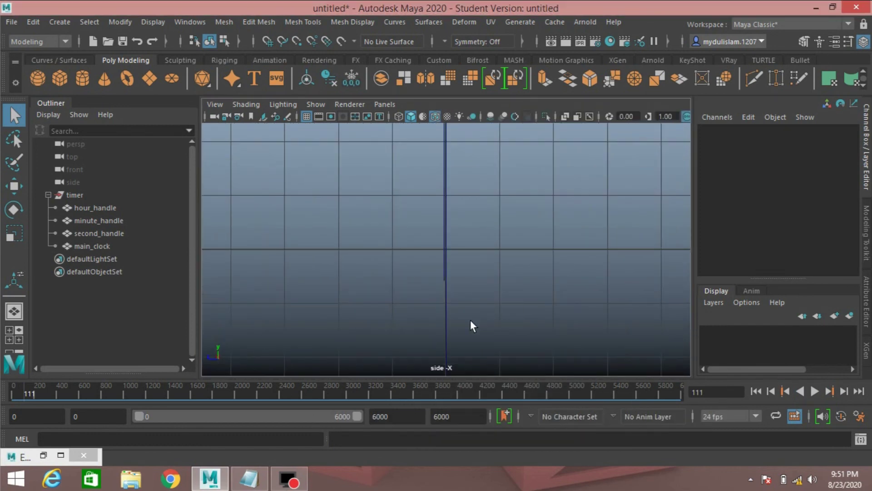
{"action": "left_click_drag", "start_coordinate": [431, 328], "coordinate": [451, 337]}
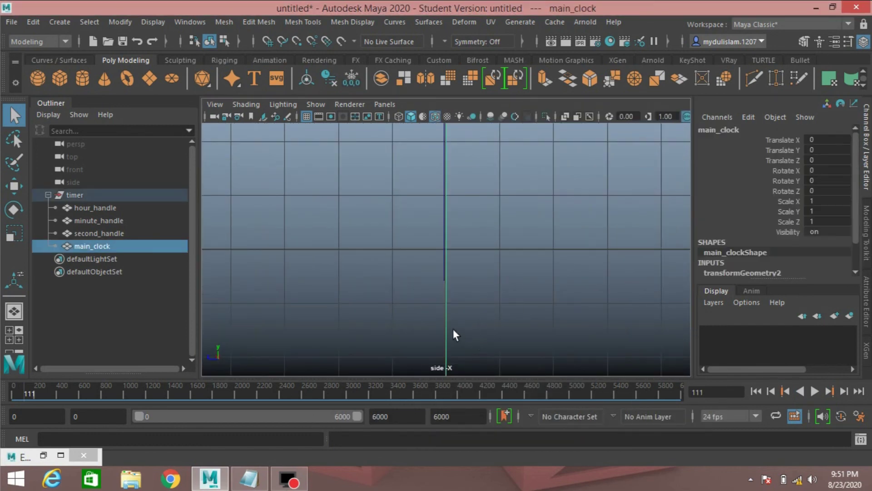
{"action": "left_click", "coordinate": [14, 186]}
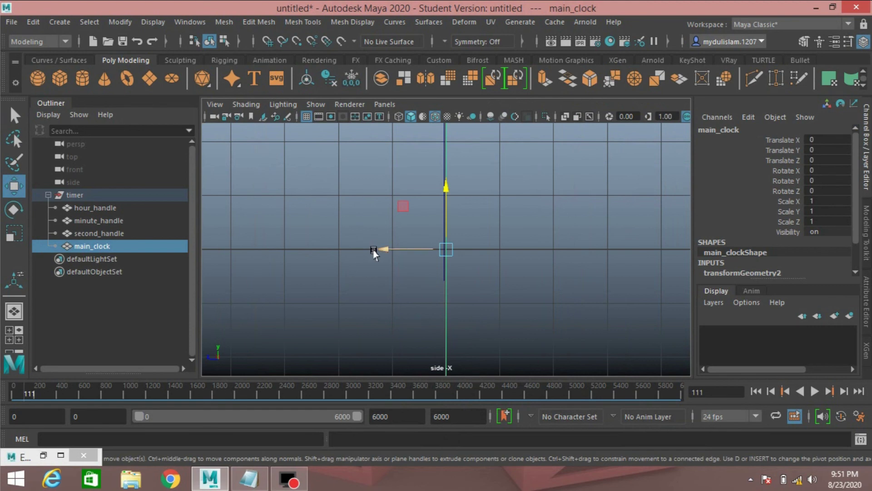
{"action": "mouse_move", "coordinate": [379, 249]}
{"action": "left_mouse_down"}
{"action": "mouse_move", "coordinate": [394, 261]}
{"action": "mouse_move", "coordinate": [377, 263]}
{"action": "left_mouse_up"}
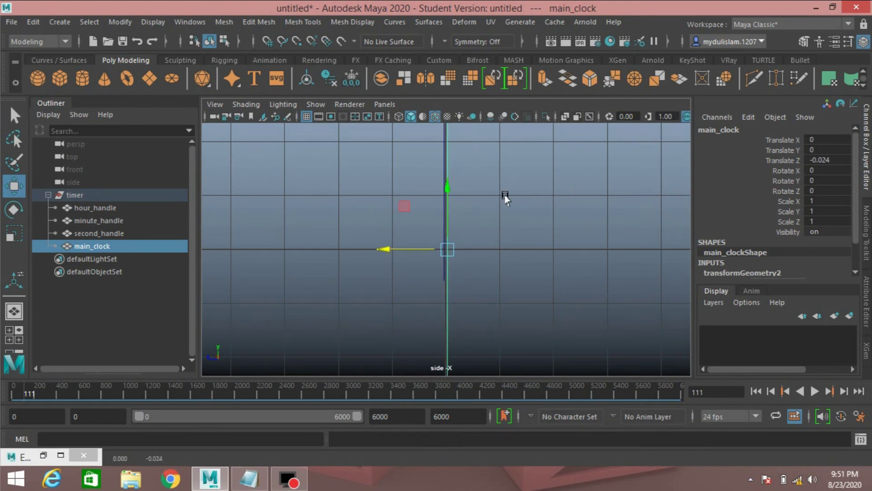
Return to the single perspective view and orbit to check the clock's depth
{"action": "key", "text": "space"}
{"action": "key", "text": "space"}
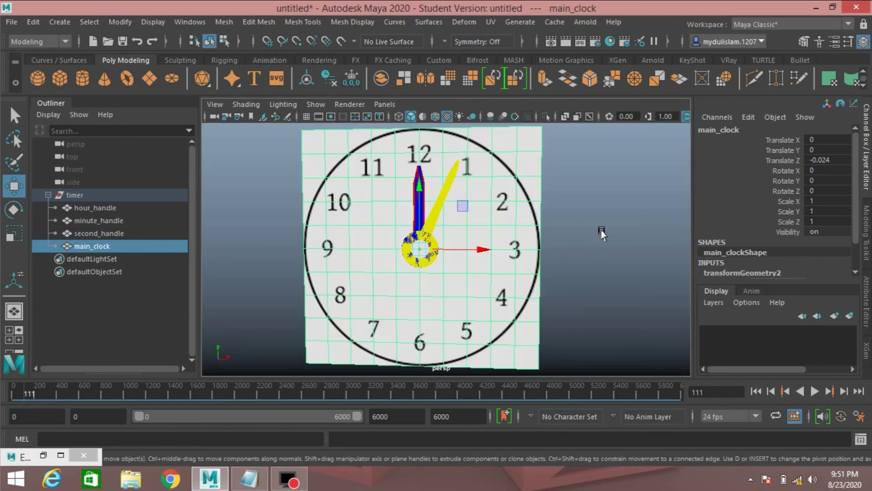
{"action": "left_click", "coordinate": [595, 281]}
{"action": "mouse_move", "coordinate": [590, 288]}
{"action": "left_mouse_down", "text": "alt"}
{"action": "mouse_move", "coordinate": [584, 292]}
{"action": "mouse_move", "coordinate": [593, 301]}
{"action": "mouse_move", "coordinate": [601, 292]}
{"action": "left_mouse_up", "text": "alt"}
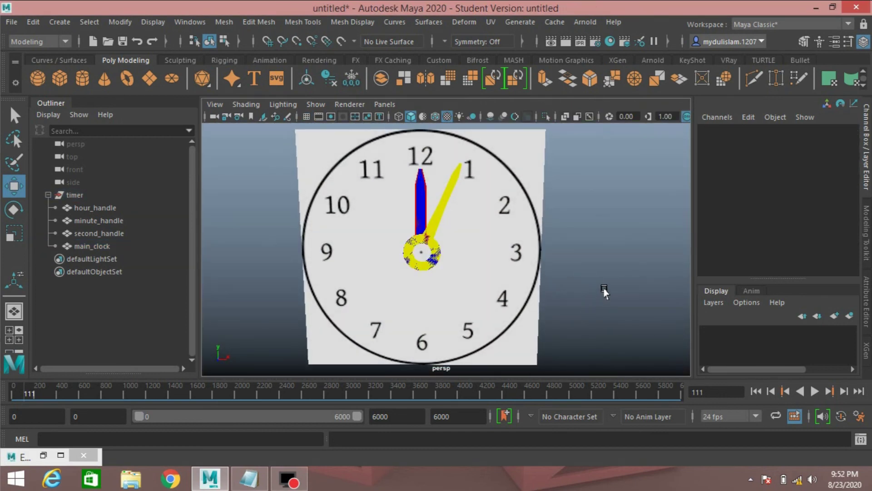
Play the animation so the yellow second hand sweeps past 3 o'clock
{"action": "left_click", "coordinate": [813, 391]}
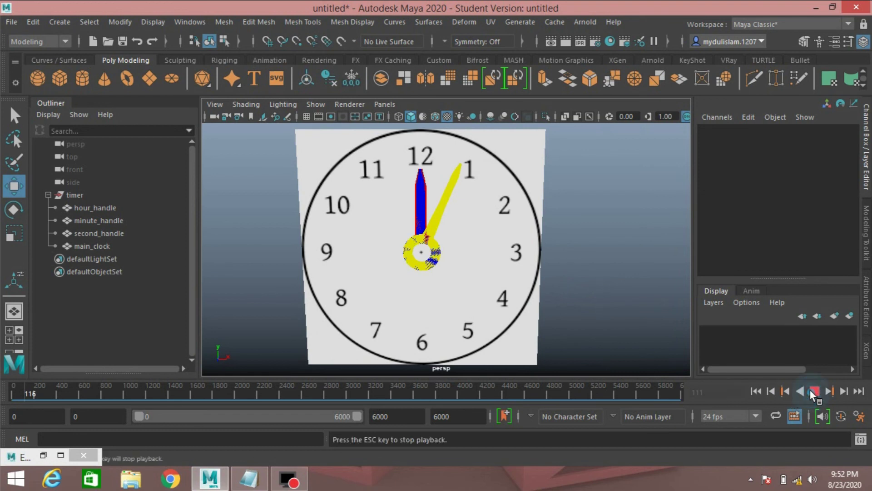